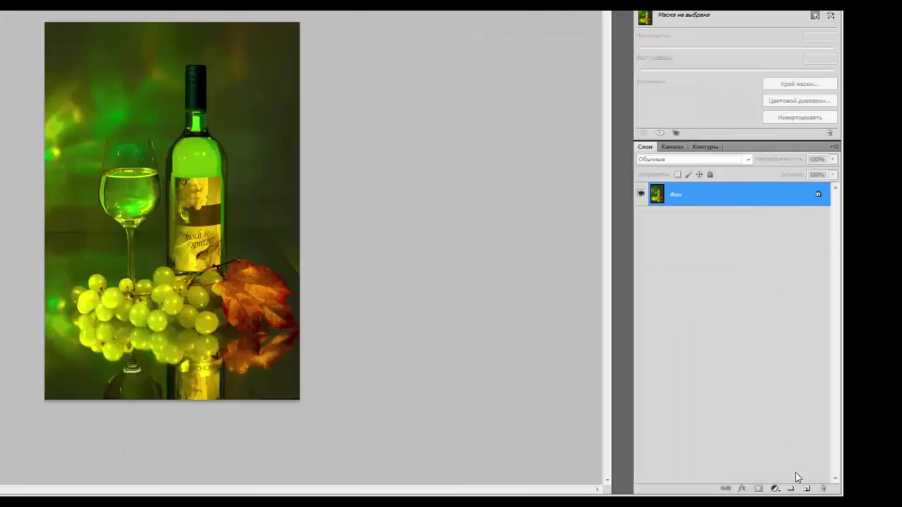
# - Duplicate the background layer and add an empty layer named "workflow" above the copy
pyautogui.moveTo(794, 195); pyautogui.dragTo(805, 493)
pyautogui.moveTo(805, 493); pyautogui.dragTo(805, 489)
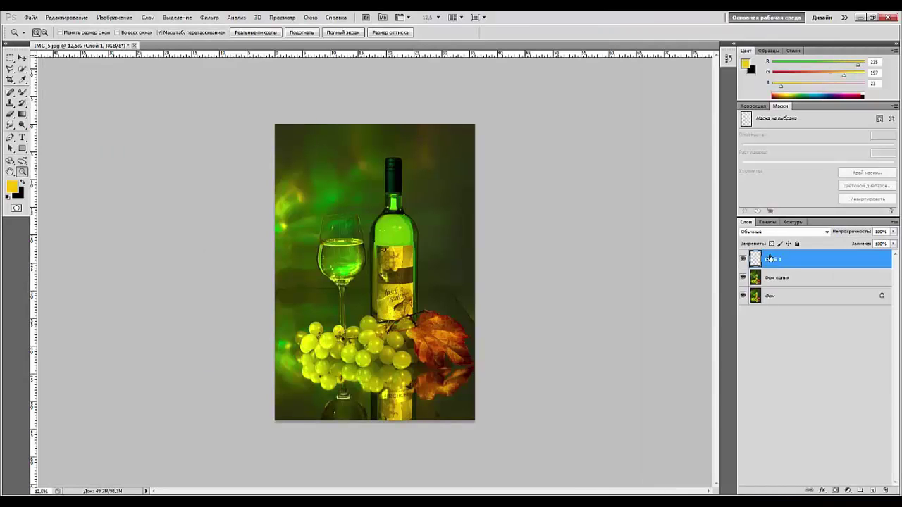
pyautogui.doubleClick(768, 260)
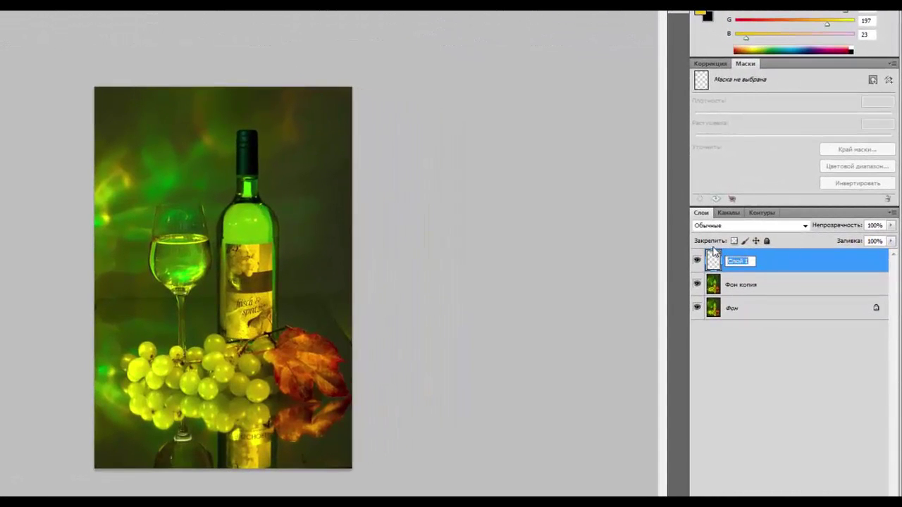
pyautogui.write('workflow')
pyautogui.press('Return')
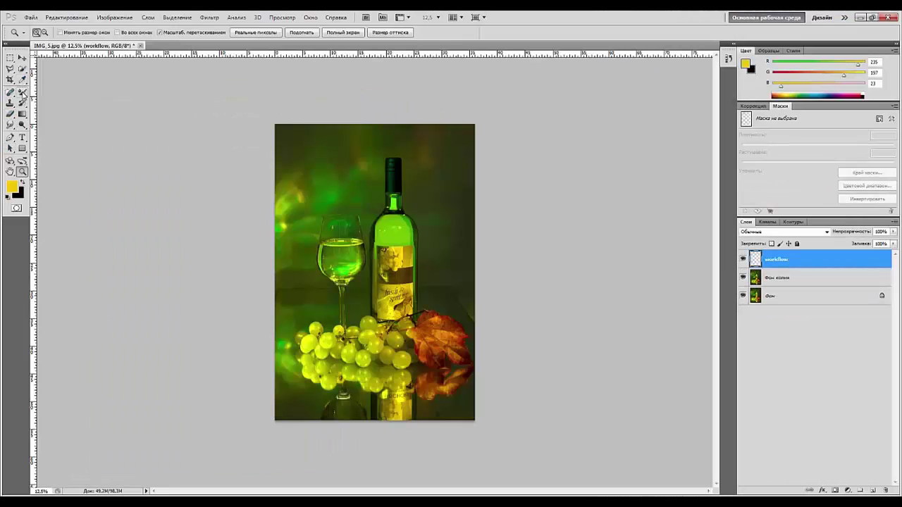
# - With the Brush tool and white paint, outline the table's slanted edge to the right of the bottle on the workflow layer
pyautogui.click(23, 93)
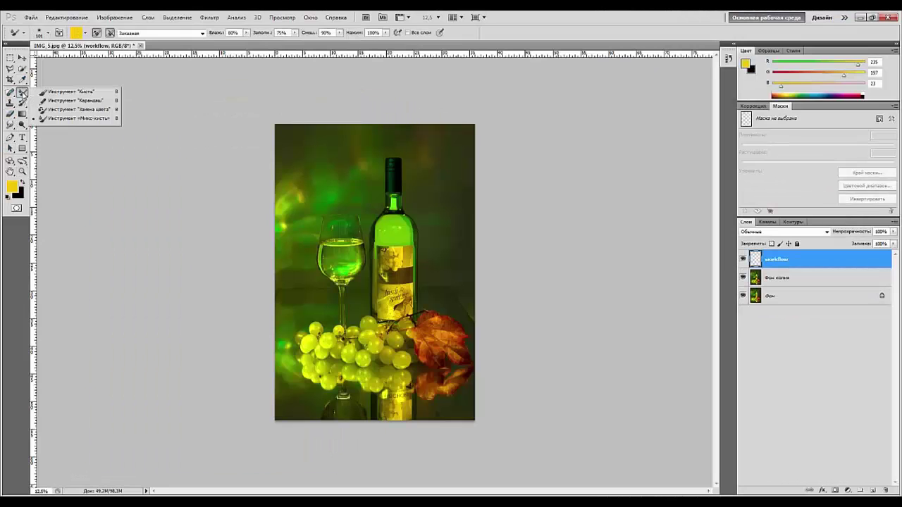
pyautogui.click(46, 93)
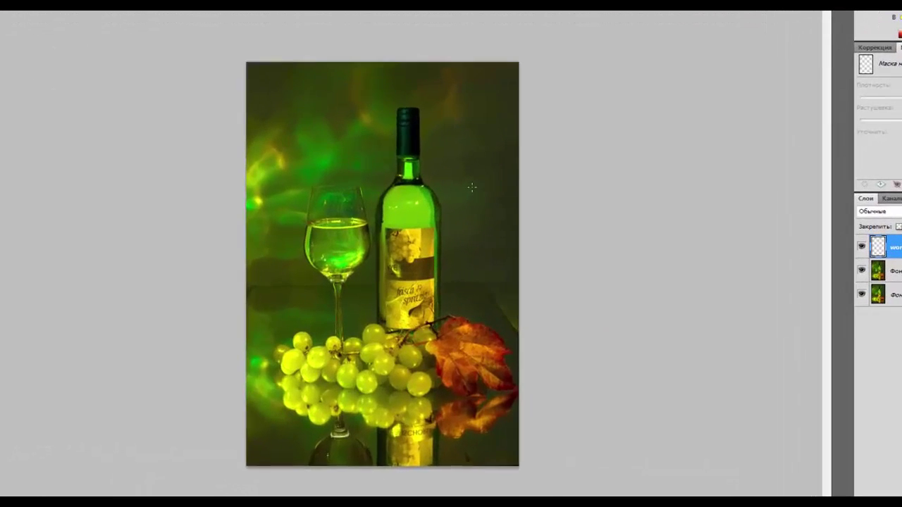
pyautogui.hotkey('ctrl', '+')
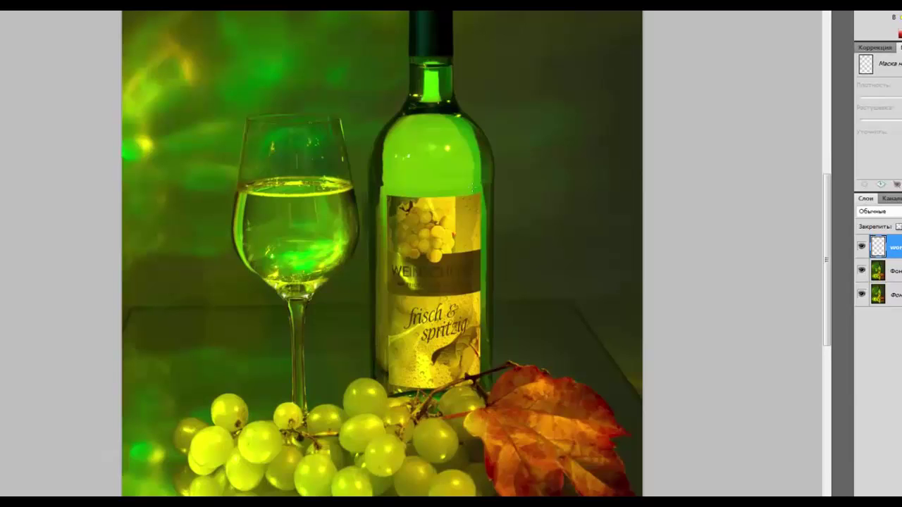
pyautogui.moveTo(642, 420)
pyautogui.mouseDown()
pyautogui.moveTo(545, 322)
pyautogui.moveTo(593, 294)
pyautogui.moveTo(639, 305)
pyautogui.moveTo(650, 434)
pyautogui.mouseUp()
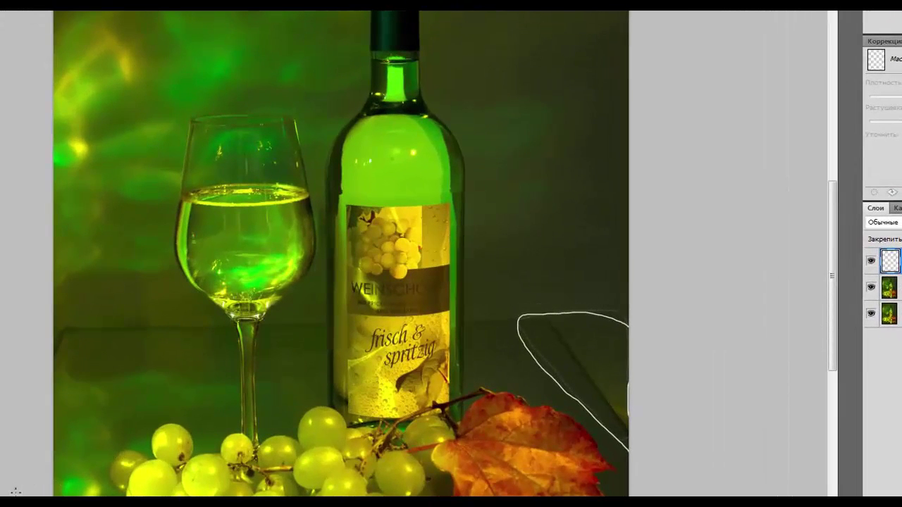
# - Enlarge the brush and circle the unwanted highlights on the individual grapes
pyautogui.rightClick(193, 427)
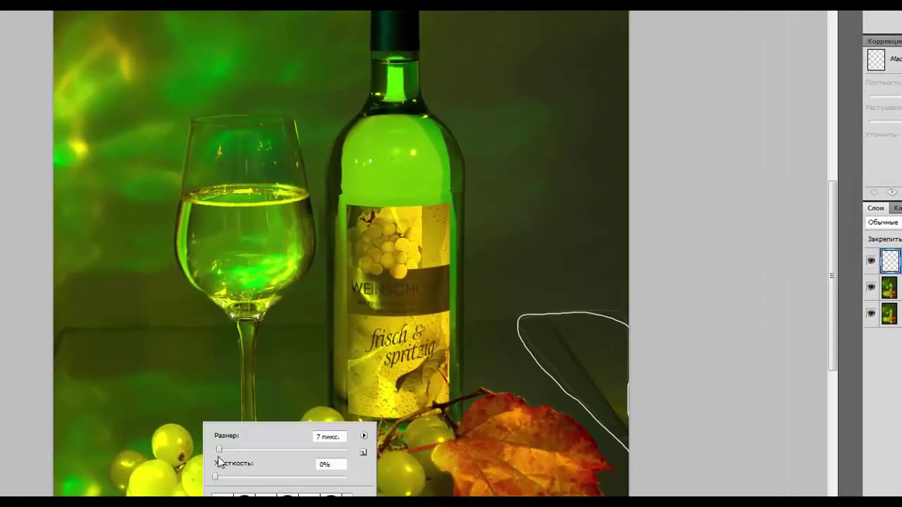
pyautogui.moveTo(226, 451); pyautogui.dragTo(230, 451)
pyautogui.moveTo(177, 442)
pyautogui.mouseDown()
pyautogui.moveTo(181, 449)
pyautogui.moveTo(185, 438)
pyautogui.mouseUp()
pyautogui.moveTo(208, 488); pyautogui.dragTo(216, 486)
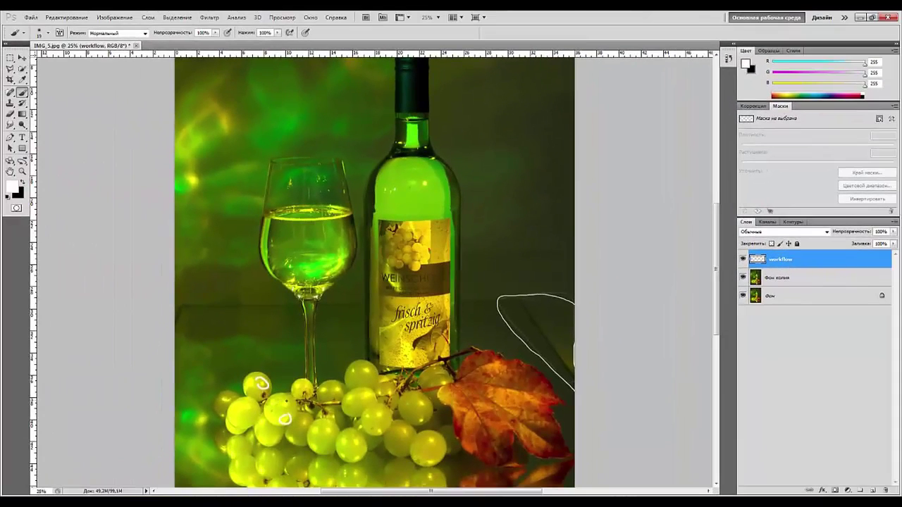
pyautogui.moveTo(265, 416)
pyautogui.mouseDown()
pyautogui.moveTo(269, 422)
pyautogui.moveTo(266, 415)
pyautogui.mouseUp()
pyautogui.moveTo(342, 476)
pyautogui.mouseDown()
pyautogui.moveTo(358, 456)
pyautogui.moveTo(312, 451)
pyautogui.moveTo(325, 434)
pyautogui.mouseUp()
pyautogui.moveTo(265, 417); pyautogui.dragTo(263, 426)
pyautogui.moveTo(381, 427); pyautogui.dragTo(380, 434)
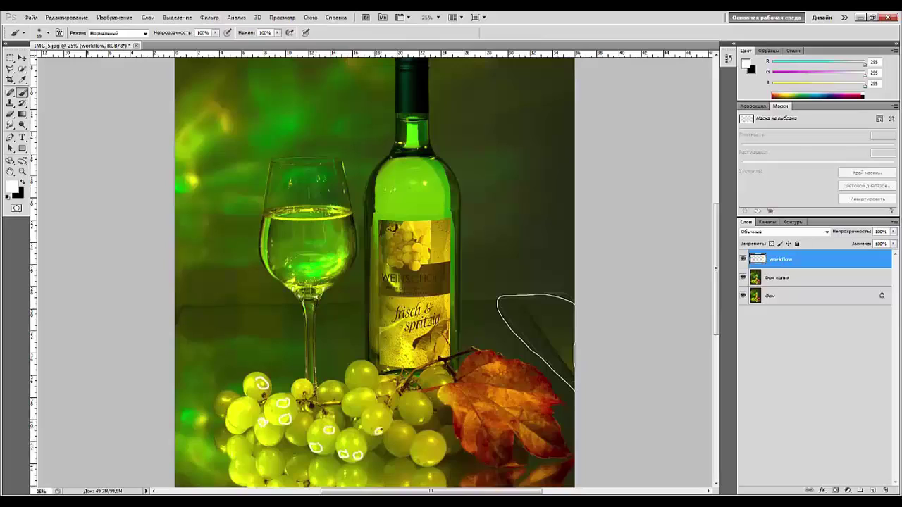
pyautogui.moveTo(367, 372); pyautogui.dragTo(358, 369)
# - Circle the reflections on the bottle's shoulder and neck, and mark the wine, its surface line and the upper reflections in the glass
pyautogui.moveTo(382, 195)
pyautogui.mouseDown()
pyautogui.moveTo(389, 179)
pyautogui.moveTo(377, 194)
pyautogui.mouseUp()
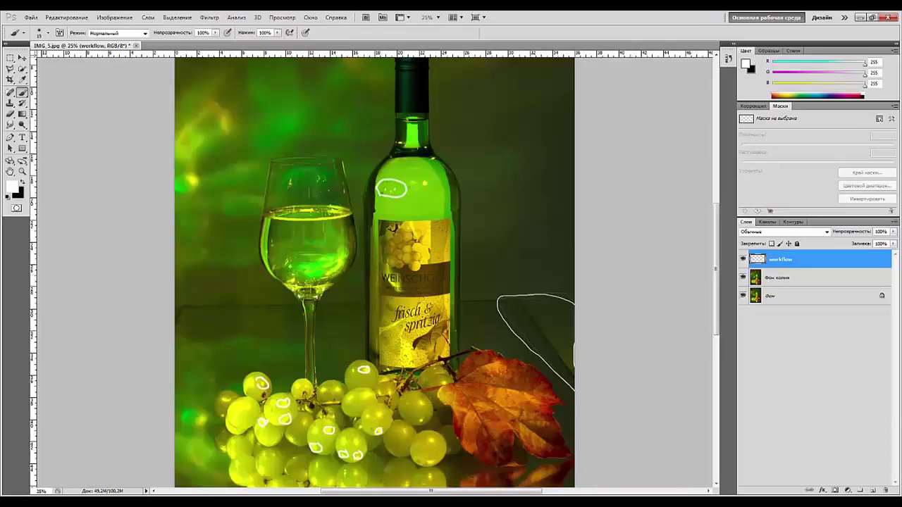
pyautogui.moveTo(404, 137)
pyautogui.mouseDown()
pyautogui.moveTo(395, 140)
pyautogui.moveTo(430, 142)
pyautogui.mouseUp()
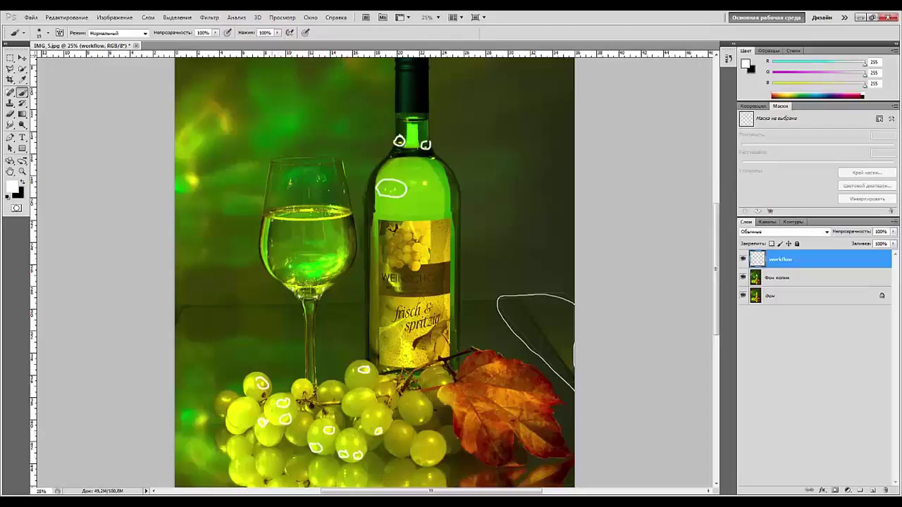
pyautogui.moveTo(266, 221)
pyautogui.mouseDown()
pyautogui.moveTo(350, 221)
pyautogui.moveTo(350, 266)
pyautogui.moveTo(322, 287)
pyautogui.moveTo(267, 237)
pyautogui.moveTo(268, 226)
pyautogui.mouseUp()
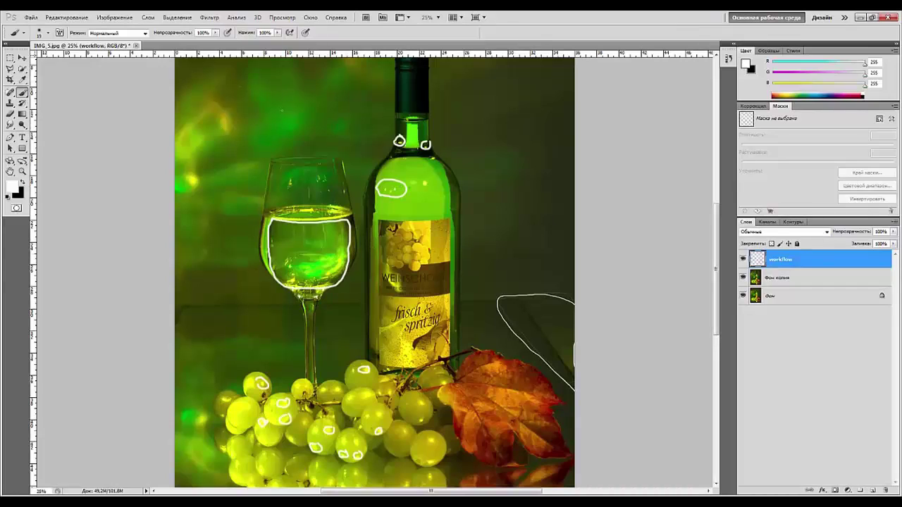
pyautogui.moveTo(325, 172)
pyautogui.mouseDown()
pyautogui.moveTo(315, 177)
pyautogui.moveTo(329, 194)
pyautogui.moveTo(326, 176)
pyautogui.mouseUp()
pyautogui.moveTo(288, 177)
pyautogui.mouseDown()
pyautogui.moveTo(283, 193)
pyautogui.moveTo(288, 175)
pyautogui.mouseUp()
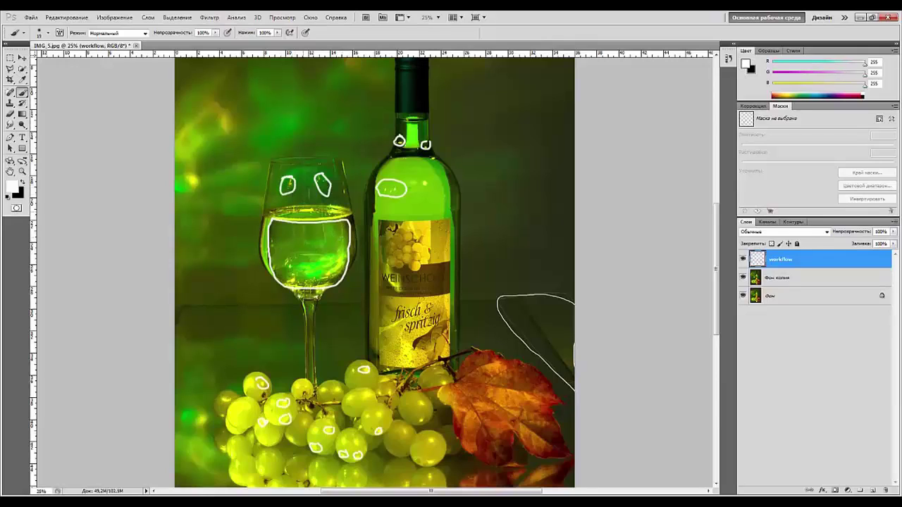
pyautogui.moveTo(311, 209)
pyautogui.mouseDown()
pyautogui.moveTo(271, 210)
pyautogui.moveTo(306, 219)
pyautogui.moveTo(342, 211)
pyautogui.moveTo(291, 208)
pyautogui.mouseUp()
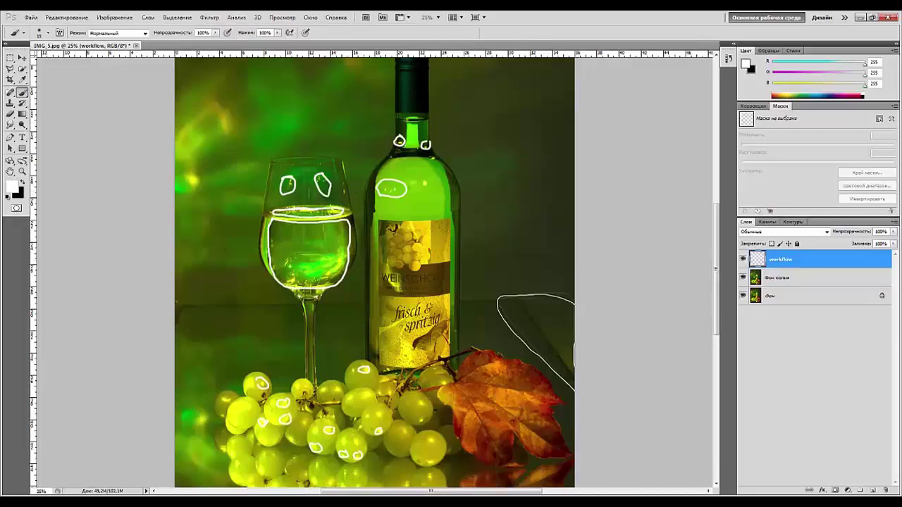
# - Mark the table's left corner, circle the background areas on both sides of the bottle, and dot the one on the right
pyautogui.moveTo(176, 308)
pyautogui.mouseDown()
pyautogui.moveTo(199, 305)
pyautogui.moveTo(172, 335)
pyautogui.moveTo(173, 311)
pyautogui.mouseUp()
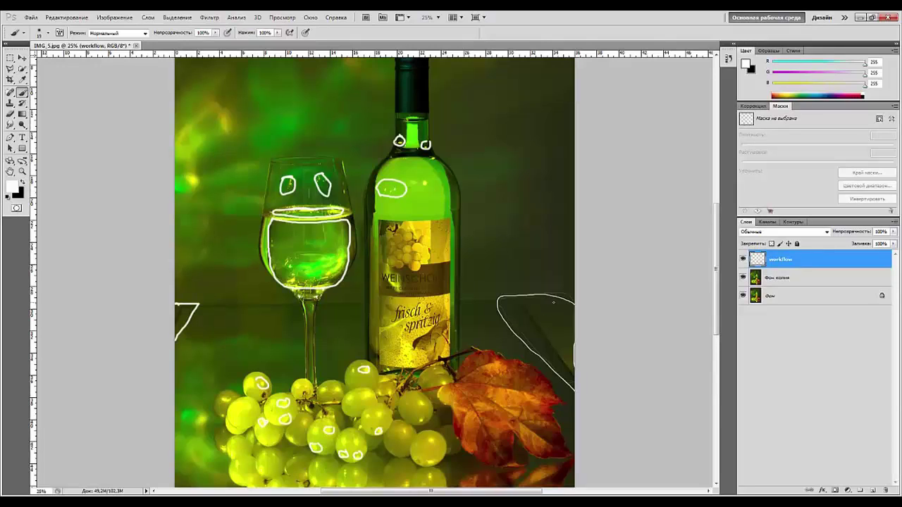
pyautogui.hotkey('ctrl', '-')
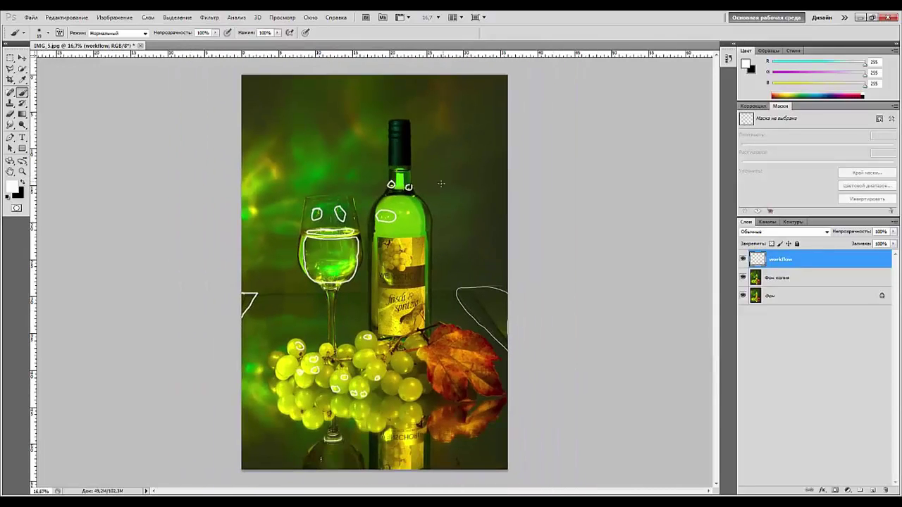
pyautogui.moveTo(436, 178)
pyautogui.mouseDown()
pyautogui.moveTo(442, 238)
pyautogui.moveTo(475, 271)
pyautogui.moveTo(497, 230)
pyautogui.moveTo(503, 161)
pyautogui.moveTo(443, 191)
pyautogui.mouseUp()
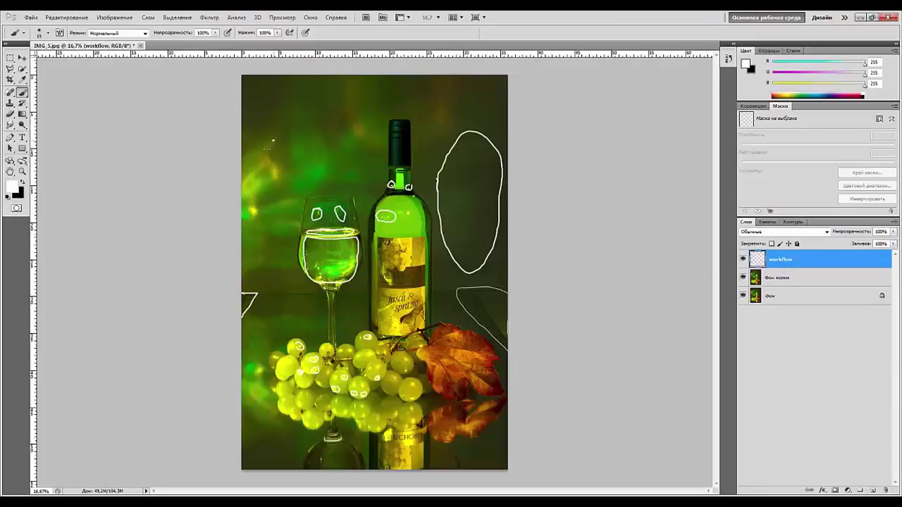
pyautogui.moveTo(274, 141)
pyautogui.mouseDown()
pyautogui.moveTo(264, 197)
pyautogui.moveTo(334, 138)
pyautogui.moveTo(273, 98)
pyautogui.moveTo(252, 182)
pyautogui.mouseUp()
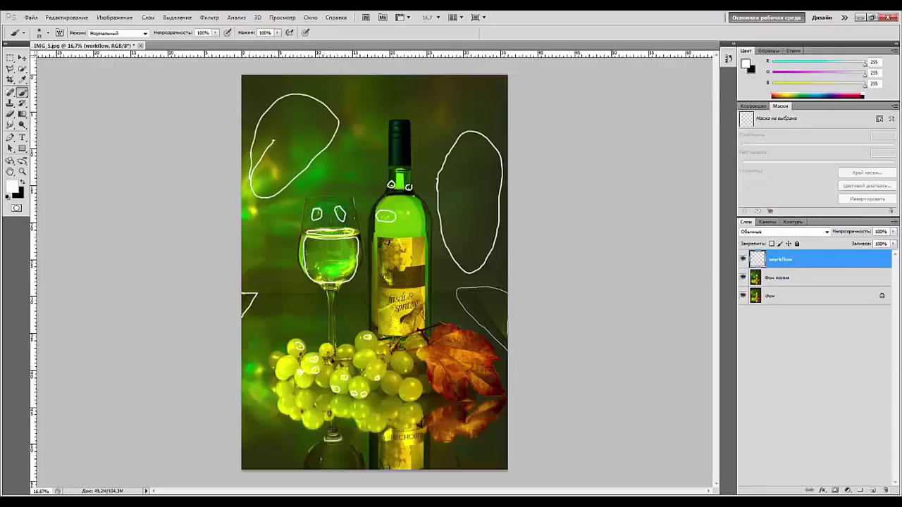
pyautogui.click(465, 217)
pyautogui.click(469, 219)
# - Outline the reflective table surface below the grapes and leaf, and fill it with diagonal hatching strokes
pyautogui.moveTo(246, 365)
pyautogui.mouseDown()
pyautogui.moveTo(302, 389)
pyautogui.moveTo(358, 398)
pyautogui.moveTo(508, 394)
pyautogui.mouseUp()
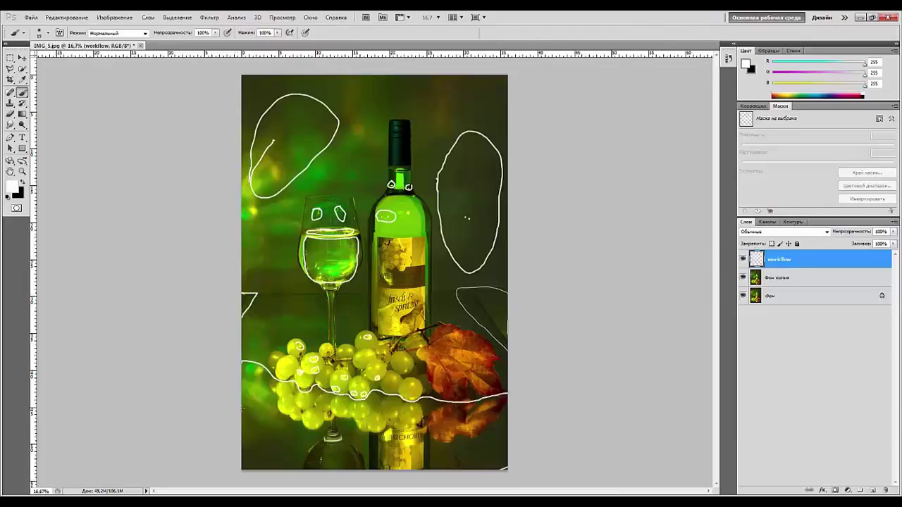
pyautogui.moveTo(243, 407)
pyautogui.mouseDown()
pyautogui.moveTo(243, 363)
pyautogui.moveTo(244, 458)
pyautogui.moveTo(272, 470)
pyautogui.mouseUp()
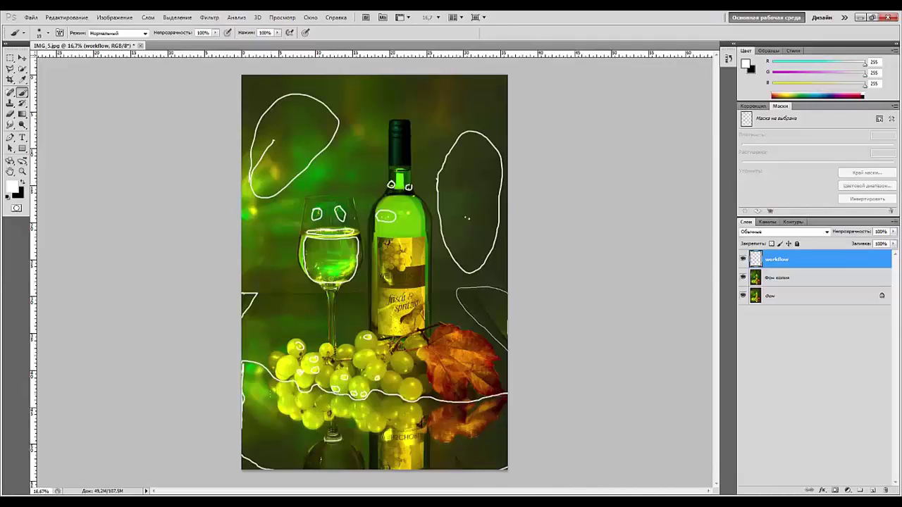
pyautogui.moveTo(246, 403); pyautogui.dragTo(300, 463)
pyautogui.moveTo(257, 391); pyautogui.dragTo(329, 461)
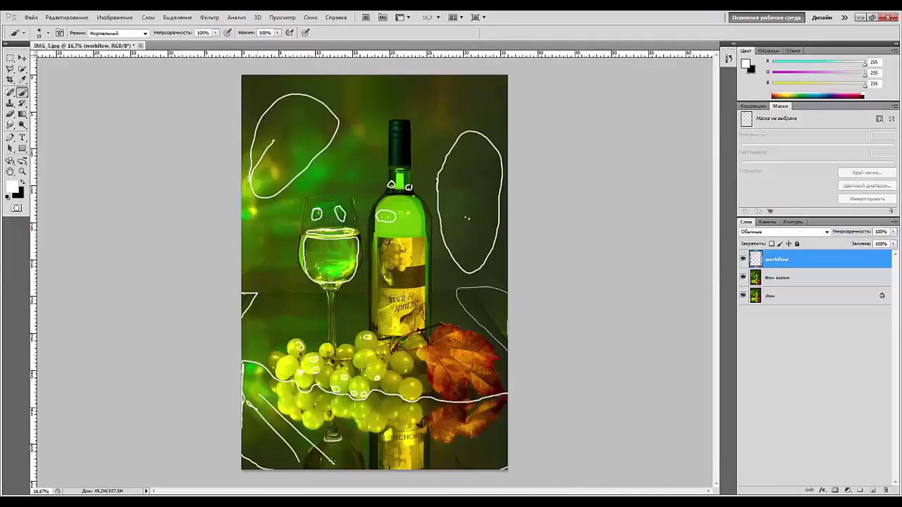
pyautogui.moveTo(296, 402); pyautogui.dragTo(369, 442)
pyautogui.moveTo(335, 408); pyautogui.dragTo(414, 462)
pyautogui.moveTo(384, 408); pyautogui.dragTo(462, 465)
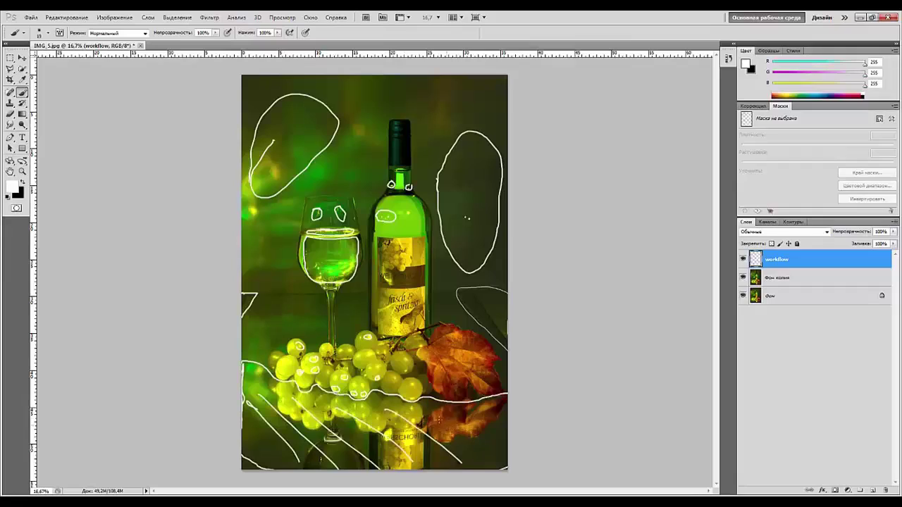
pyautogui.moveTo(434, 411); pyautogui.dragTo(496, 459)
pyautogui.moveTo(471, 407)
pyautogui.mouseDown()
pyautogui.moveTo(507, 444)
pyautogui.moveTo(507, 412)
pyautogui.mouseUp()
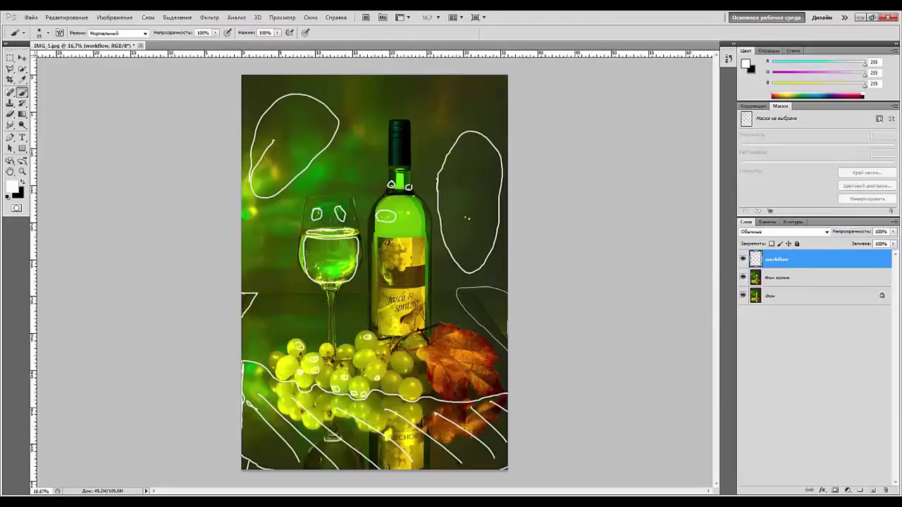
# - Draw a large oval around the whole still life, and move the workflow layer beneath the background copy
pyautogui.moveTo(472, 420)
pyautogui.mouseDown()
pyautogui.moveTo(485, 269)
pyautogui.moveTo(433, 108)
pyautogui.moveTo(357, 87)
pyautogui.moveTo(305, 127)
pyautogui.moveTo(268, 349)
pyautogui.moveTo(330, 437)
pyautogui.moveTo(419, 415)
pyautogui.moveTo(469, 324)
pyautogui.moveTo(468, 172)
pyautogui.mouseUp()
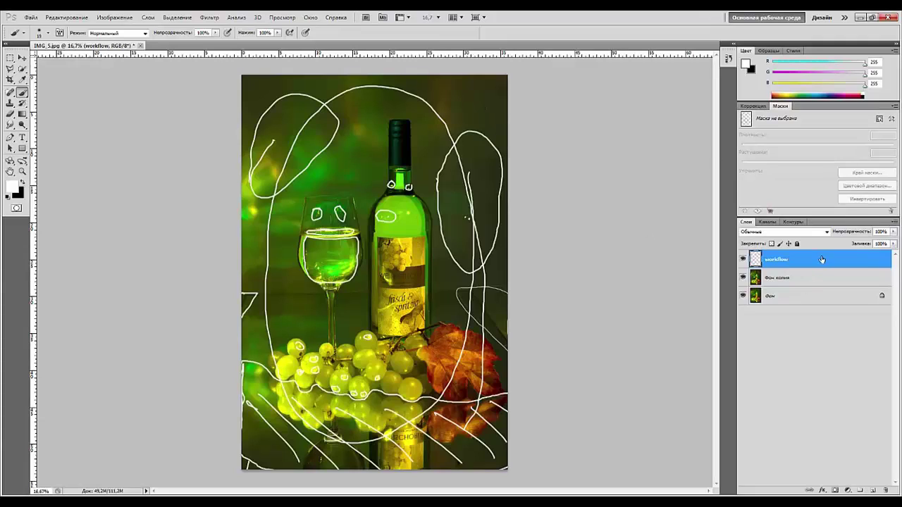
pyautogui.moveTo(822, 259); pyautogui.dragTo(818, 286)
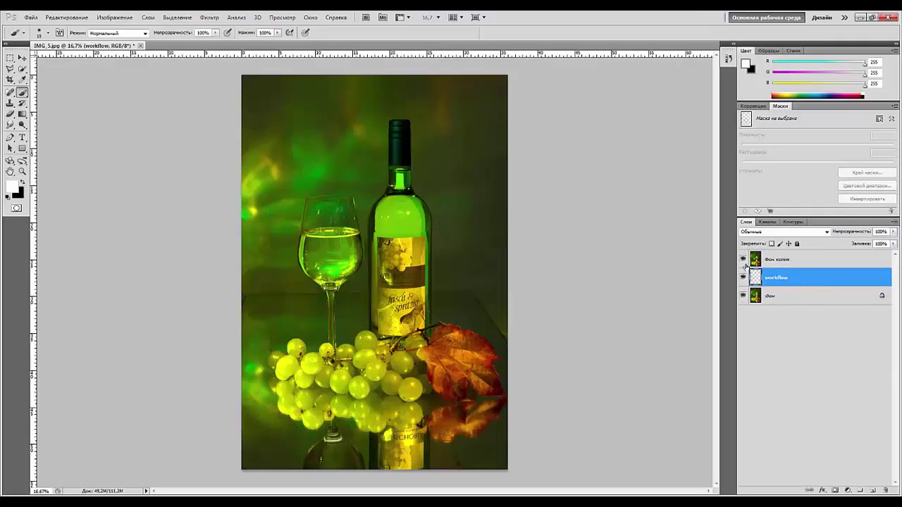
# - Select the dark table wedge beside its slanted right edge with the Polygonal Lasso and copy it from the background copy to a new layer
pyautogui.scroll(2, 572, 309)
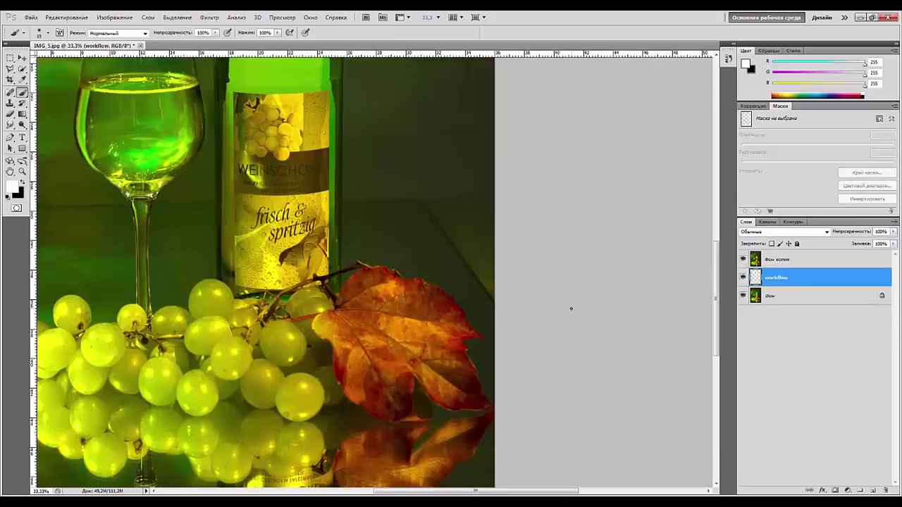
pyautogui.click(10, 69)
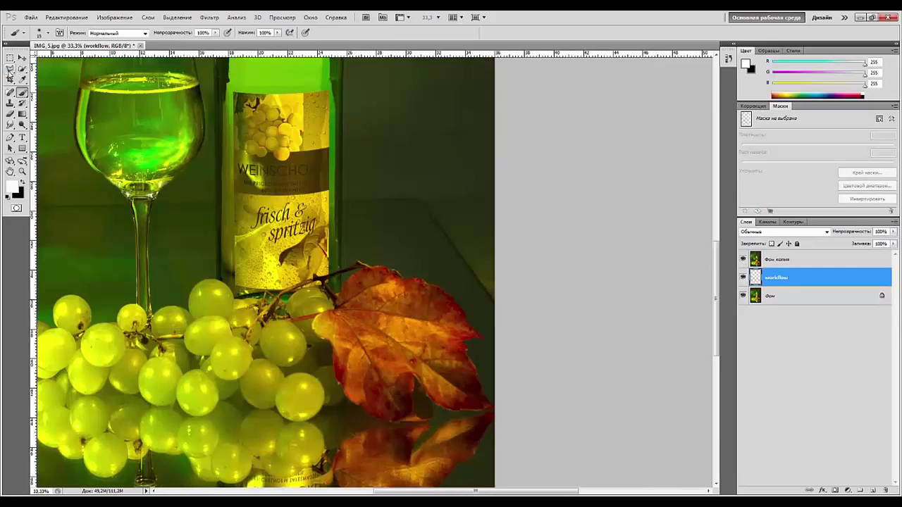
pyautogui.click(486, 320)
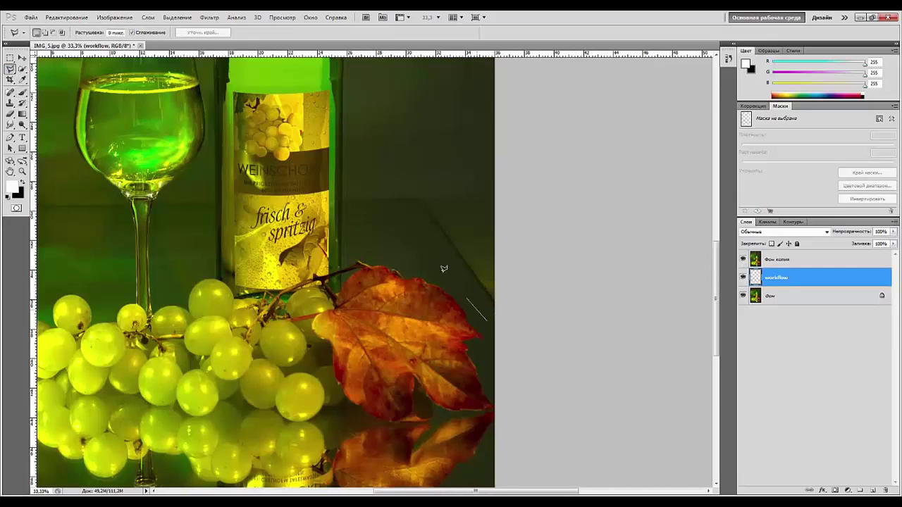
pyautogui.click(350, 200)
pyautogui.click(421, 199)
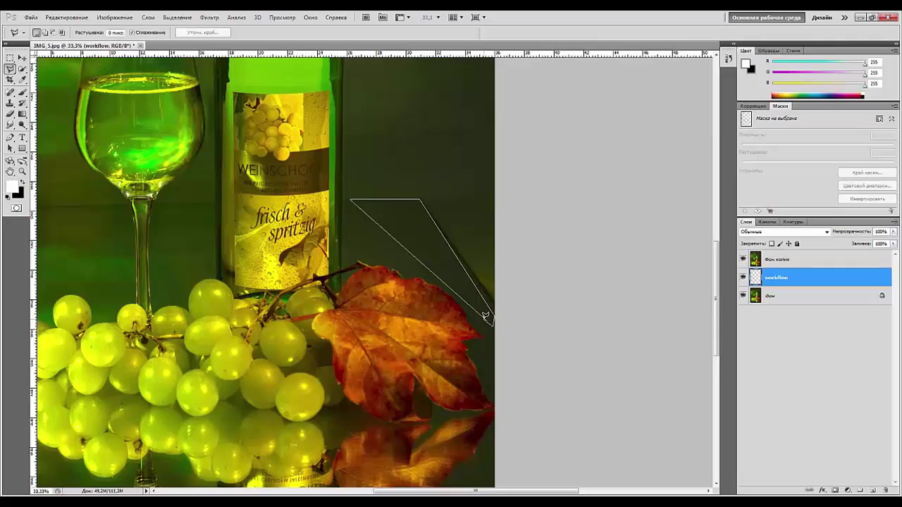
pyautogui.click(803, 265)
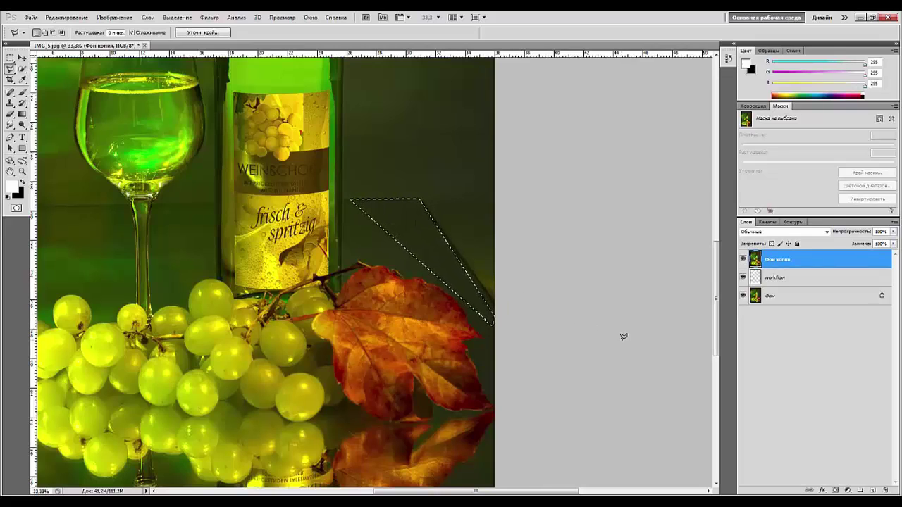
pyautogui.hotkey('ctrl', 'j')
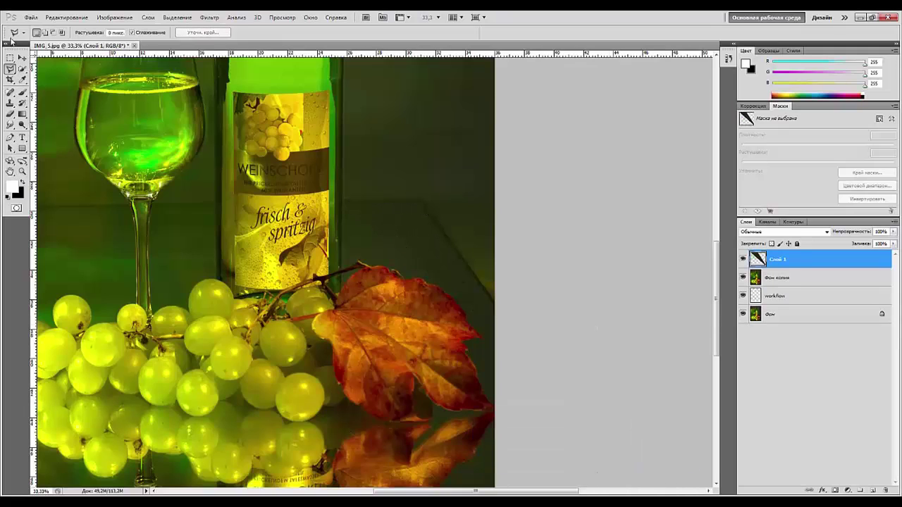
# - Distort the copied table wedge with Free Transform, pulling its two outer corners outward past the photo's edge to cover the slanted table edge
pyautogui.click(22, 58)
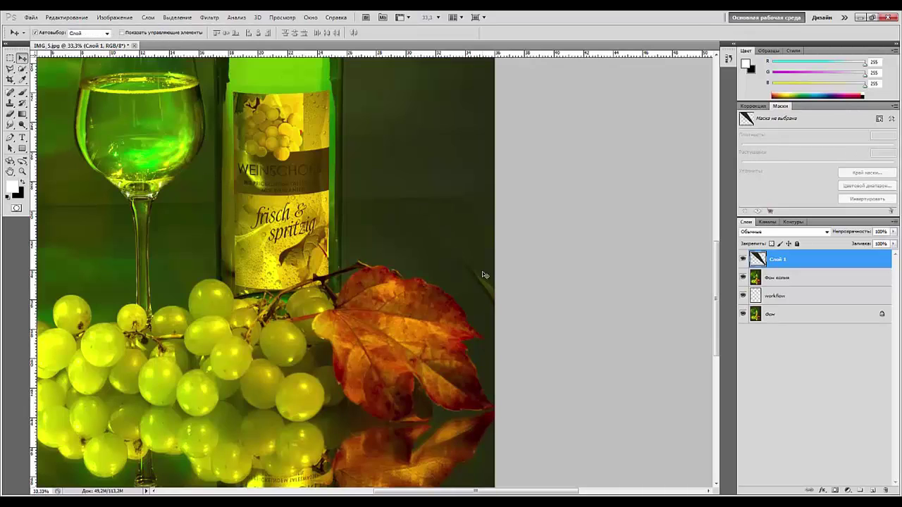
pyautogui.hotkey('ctrl', 't')
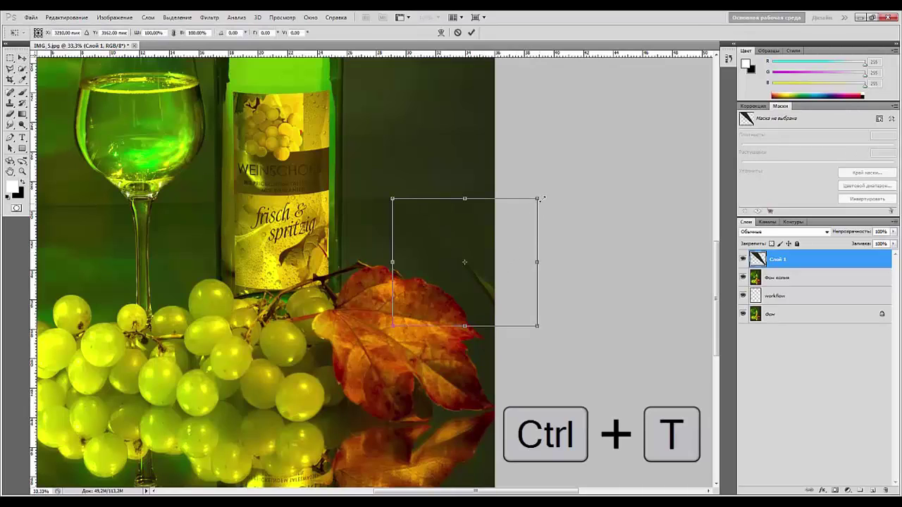
pyautogui.moveTo(540, 199); pyautogui.dragTo(617, 202)
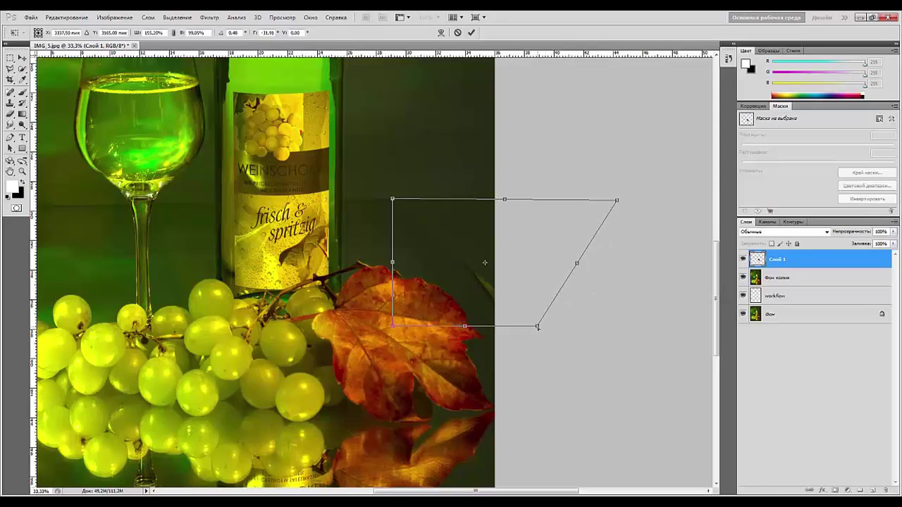
pyautogui.moveTo(537, 327); pyautogui.dragTo(549, 371)
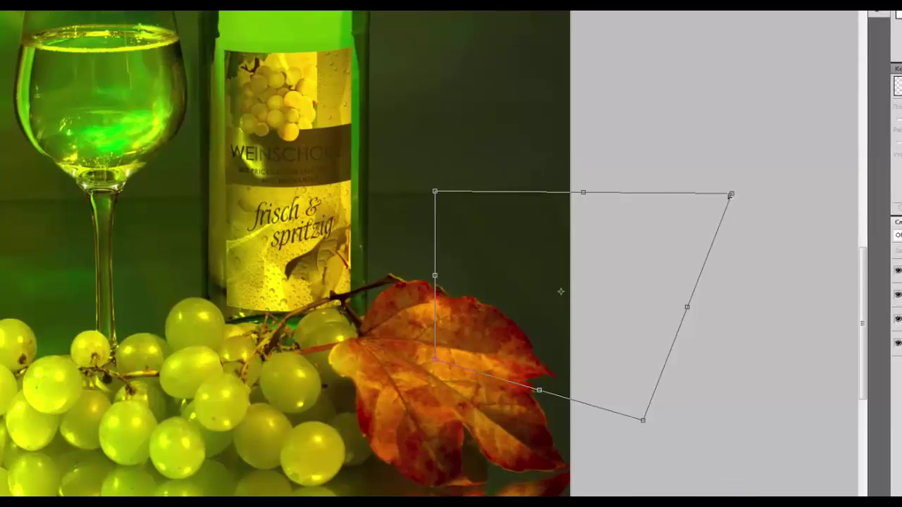
pyautogui.moveTo(729, 196); pyautogui.dragTo(824, 193)
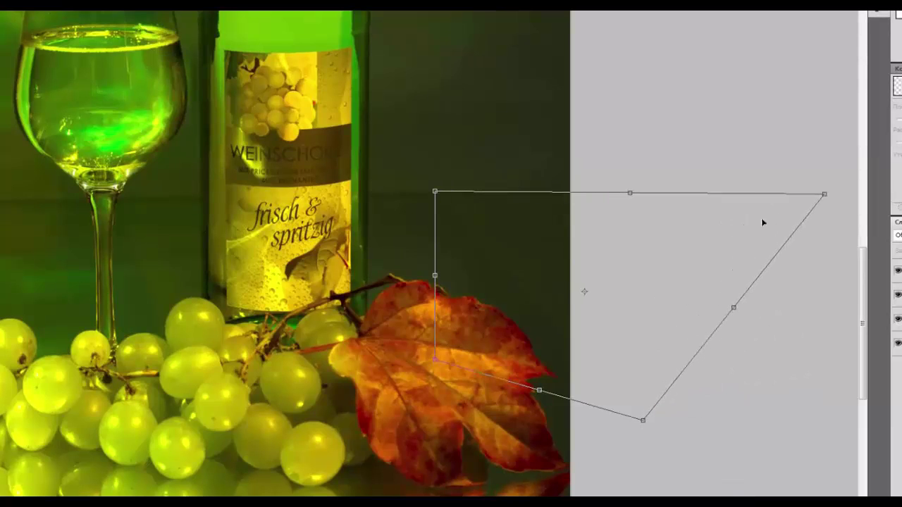
pyautogui.press('Return')
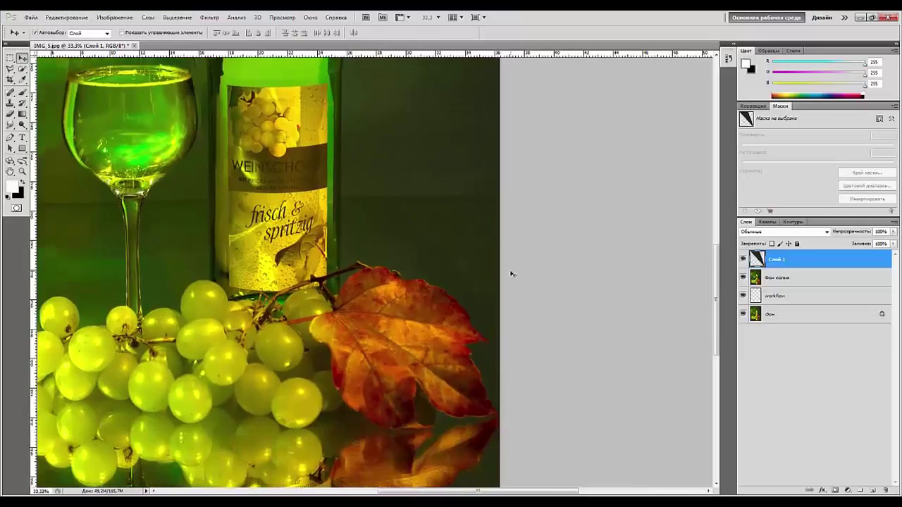
# - Add a Levels adjustment clipped to the wedge layer, and lower its white output level to 244
pyautogui.hotkey('ctrl', '+')
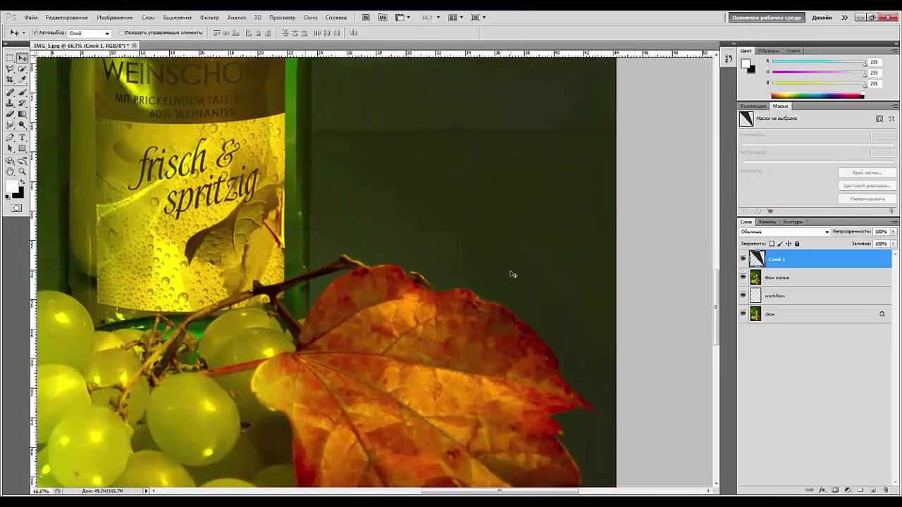
pyautogui.moveTo(480, 287); pyautogui.dragTo(418, 322)
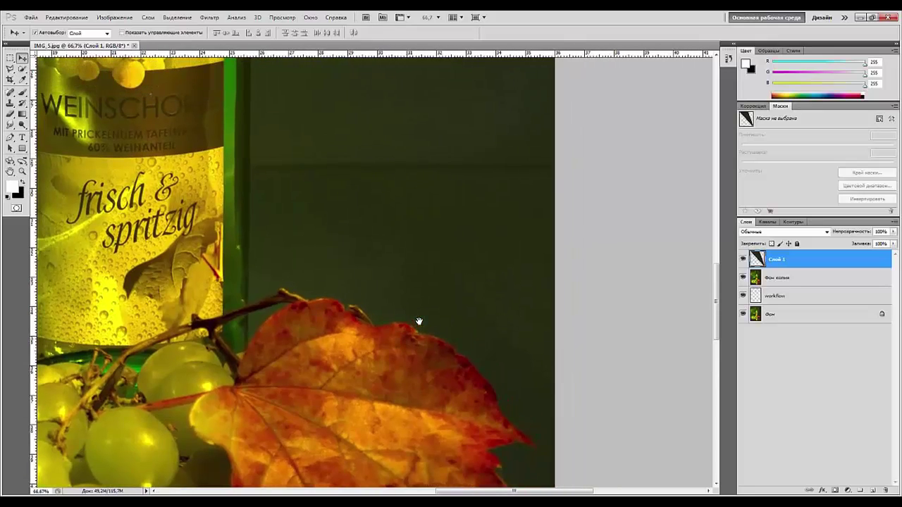
pyautogui.click(753, 106)
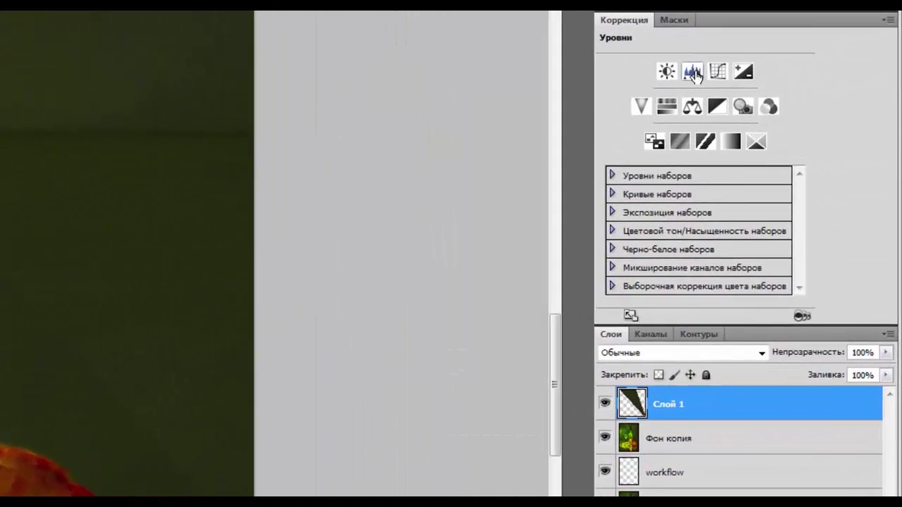
pyautogui.click(729, 96)
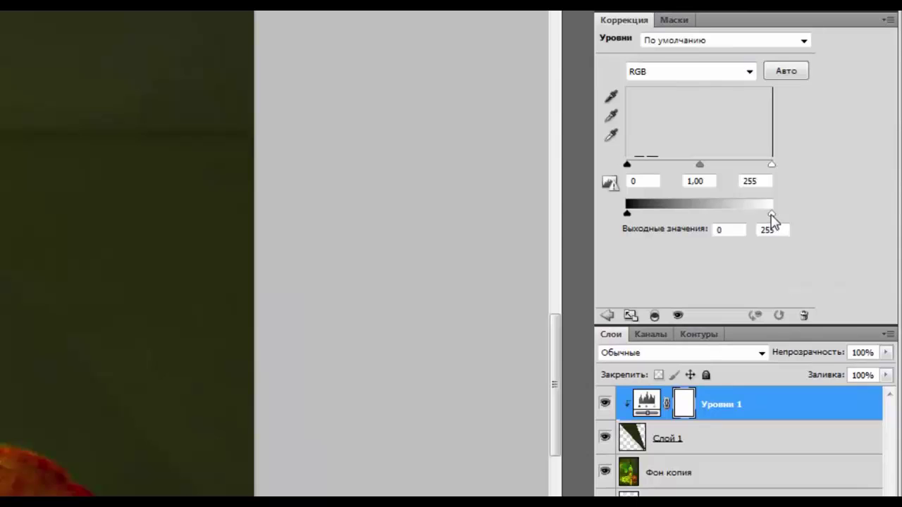
pyautogui.moveTo(771, 215); pyautogui.dragTo(766, 213)
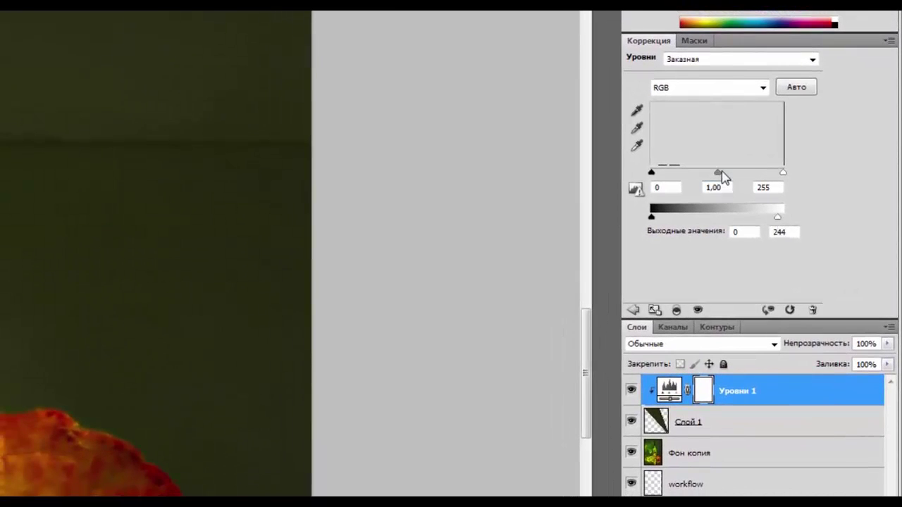
pyautogui.moveTo(718, 176); pyautogui.dragTo(718, 174)
pyautogui.hotkey('ctrl', '-')
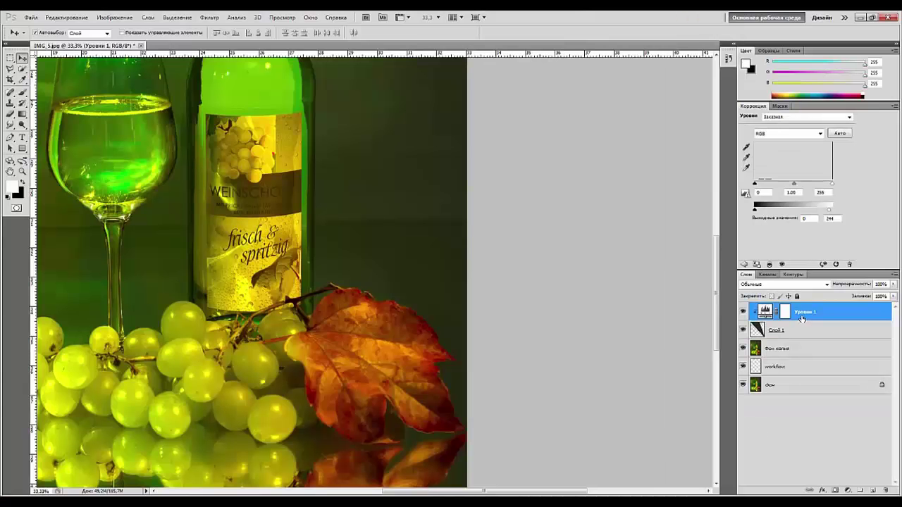
# - Stamp all visible layers into a new top layer, and retouch the patch seams between bottle and leaf using the Healing Brush at size 54
pyautogui.hotkey('ctrl', 'shift', 'alt', 'e')
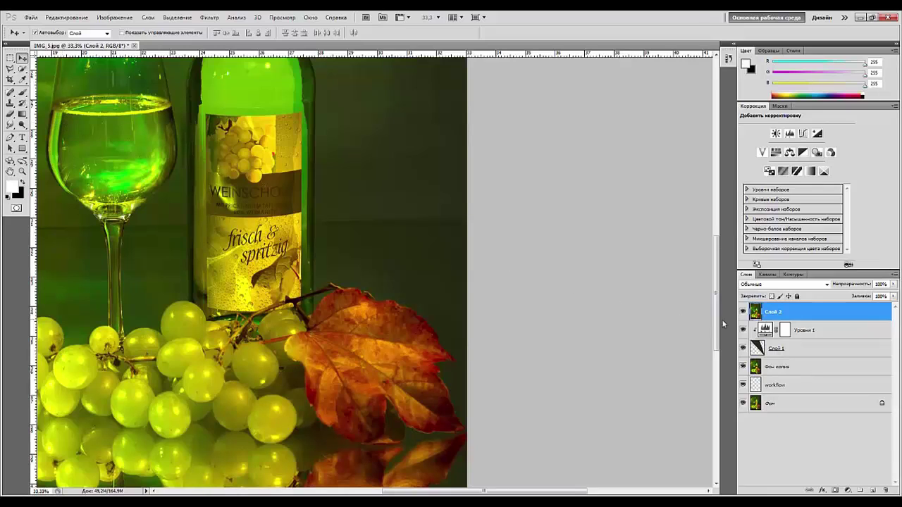
pyautogui.click(8, 96)
pyautogui.rightClick(437, 284)
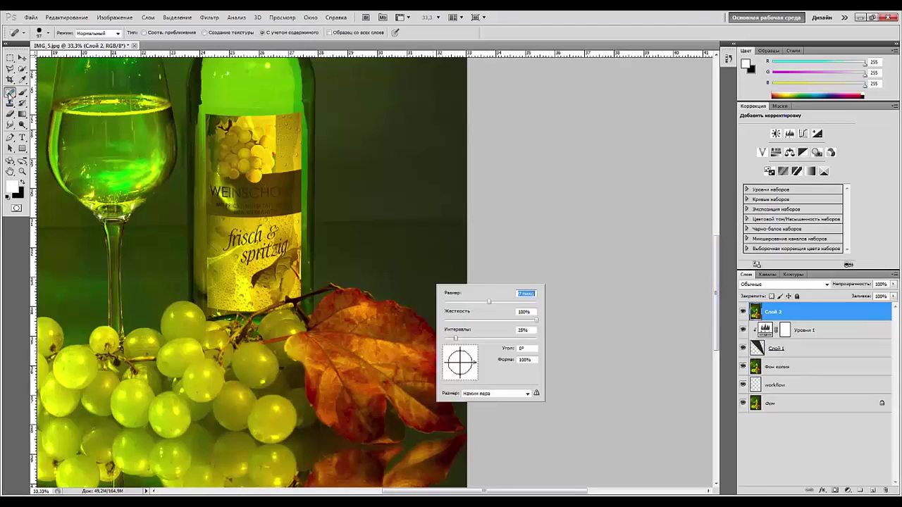
pyautogui.click(9, 95)
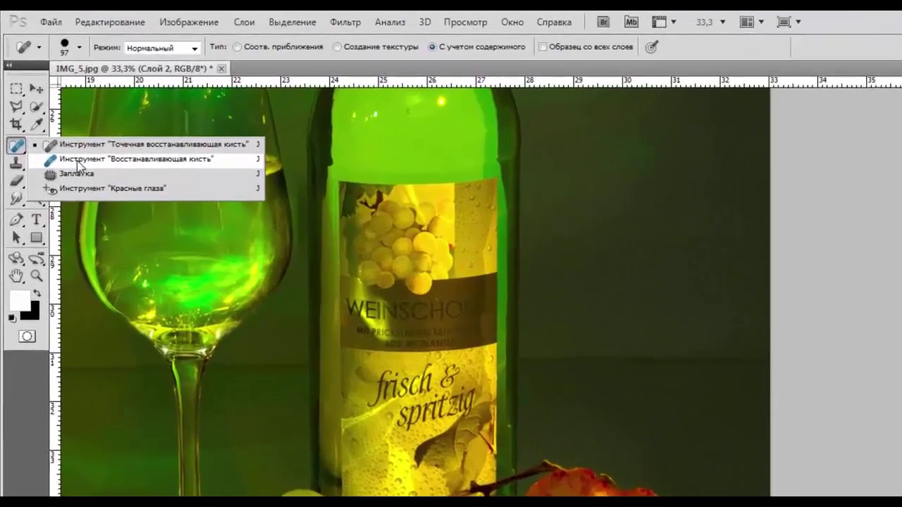
pyautogui.click(80, 159)
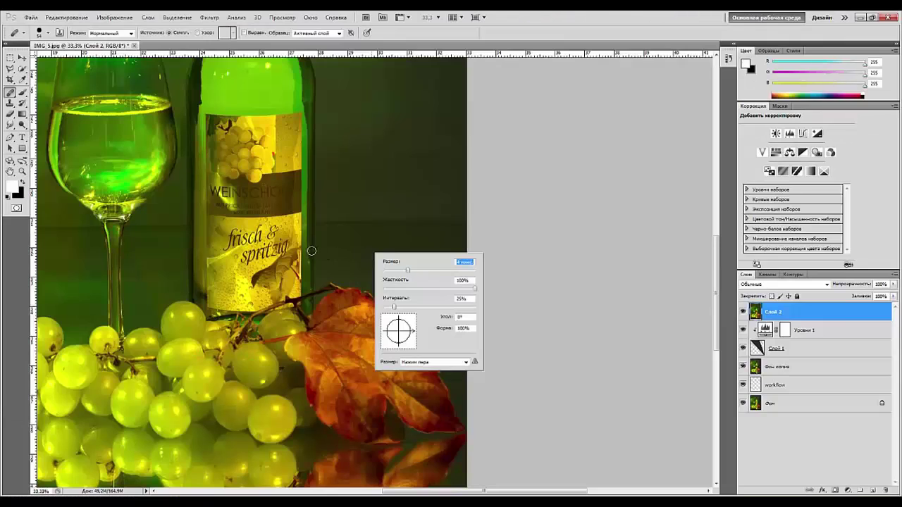
pyautogui.keyDown('alt'); pyautogui.click(354, 240); pyautogui.keyUp('alt')
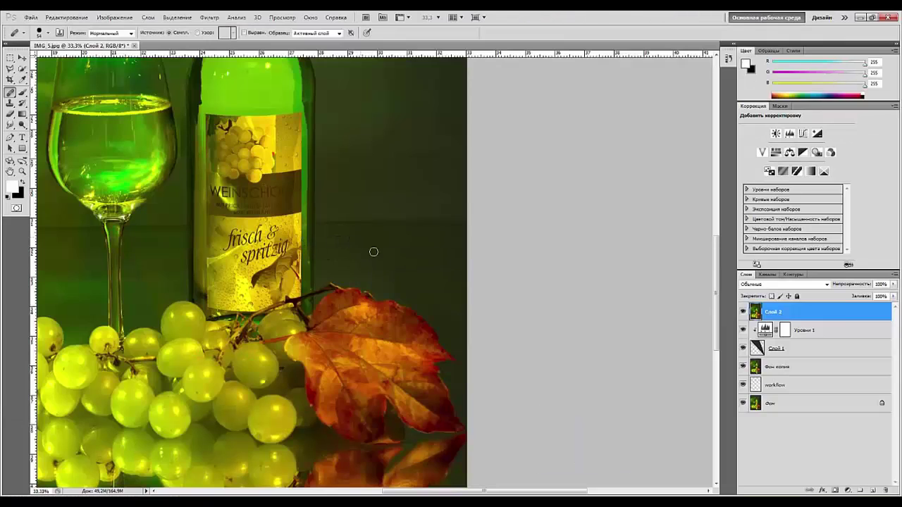
pyautogui.moveTo(383, 247)
pyautogui.mouseDown()
pyautogui.moveTo(448, 310)
pyautogui.moveTo(391, 270)
pyautogui.mouseUp()
pyautogui.moveTo(438, 303)
pyautogui.mouseDown()
pyautogui.moveTo(388, 259)
pyautogui.moveTo(454, 318)
pyautogui.mouseUp()
pyautogui.hotkey('ctrl', '+')
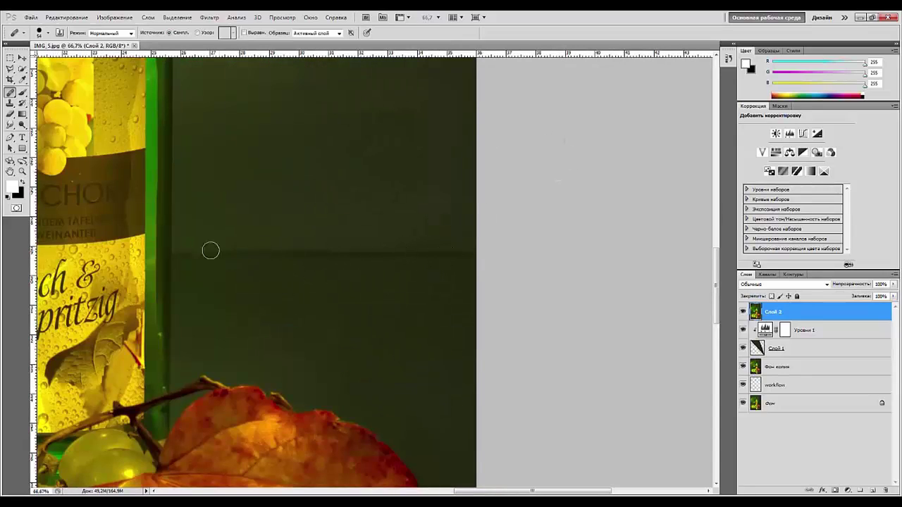
# - Soften the table's back edge beside the bottle using the Blur tool at size 33 and 96% strength
pyautogui.hotkey('ctrl', '+')
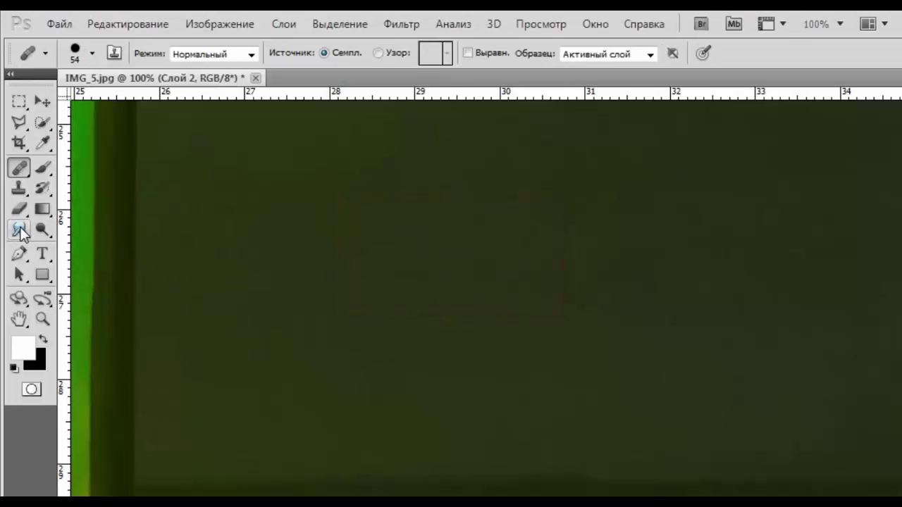
pyautogui.click(20, 230)
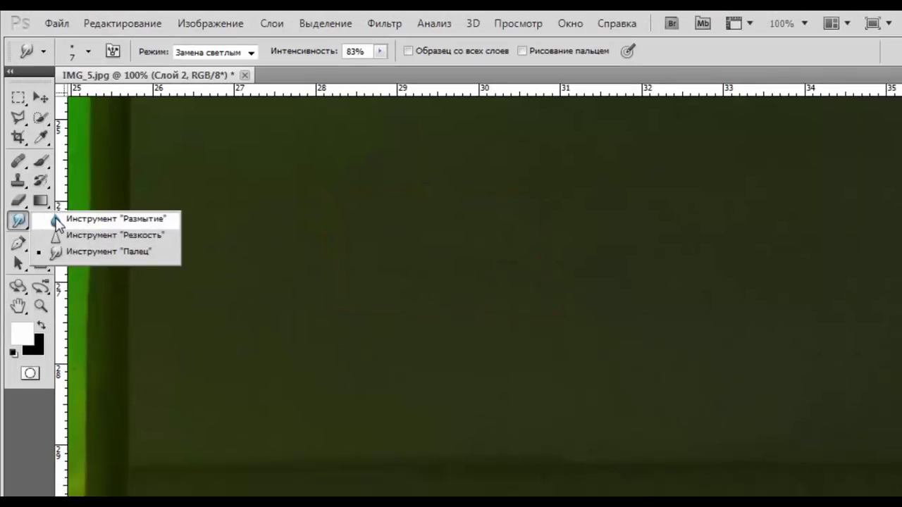
pyautogui.click(56, 218)
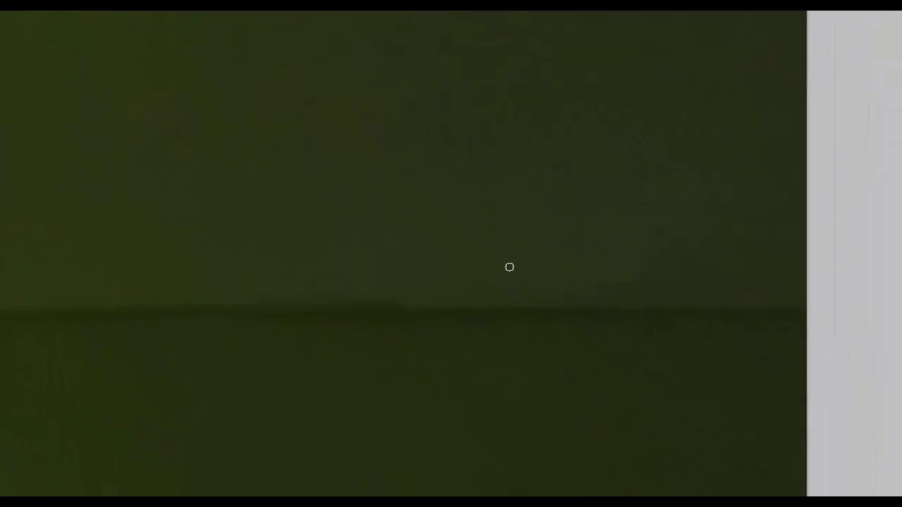
pyautogui.rightClick(663, 418)
pyautogui.moveTo(691, 453); pyautogui.dragTo(699, 451)
pyautogui.moveTo(514, 268); pyautogui.dragTo(527, 267)
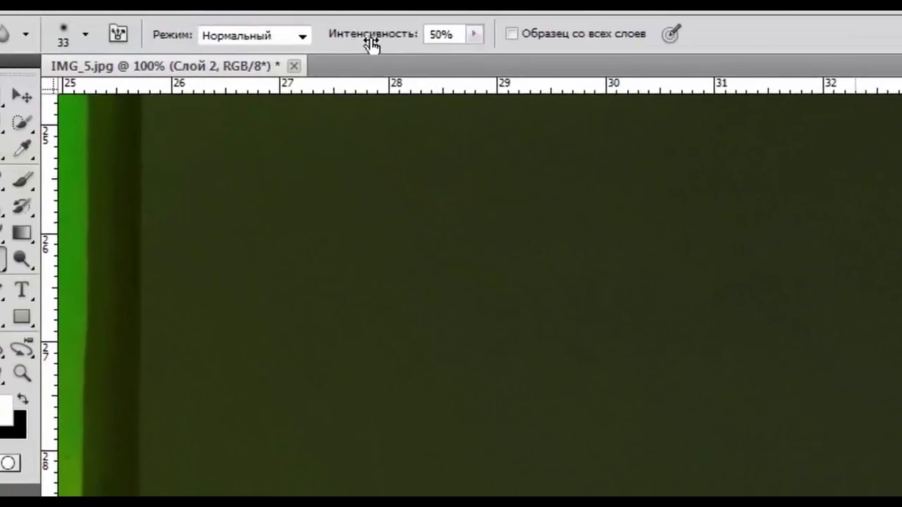
pyautogui.moveTo(370, 44); pyautogui.dragTo(423, 45)
pyautogui.moveTo(479, 76); pyautogui.dragTo(481, 76)
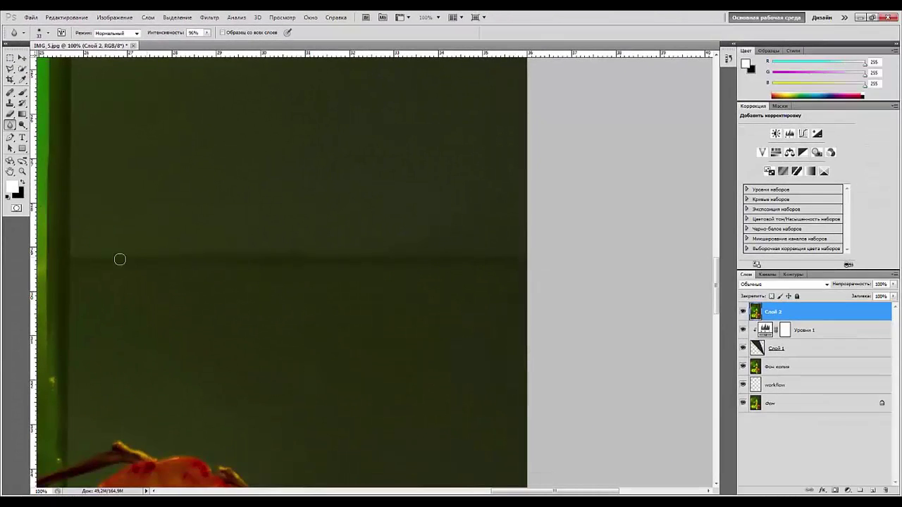
# - Select a narrow rectangle beside the table's bent left corner, stretch it outward past the photo's edge to straighten the table line, and deselect
pyautogui.hotkey('ctrl', '0')
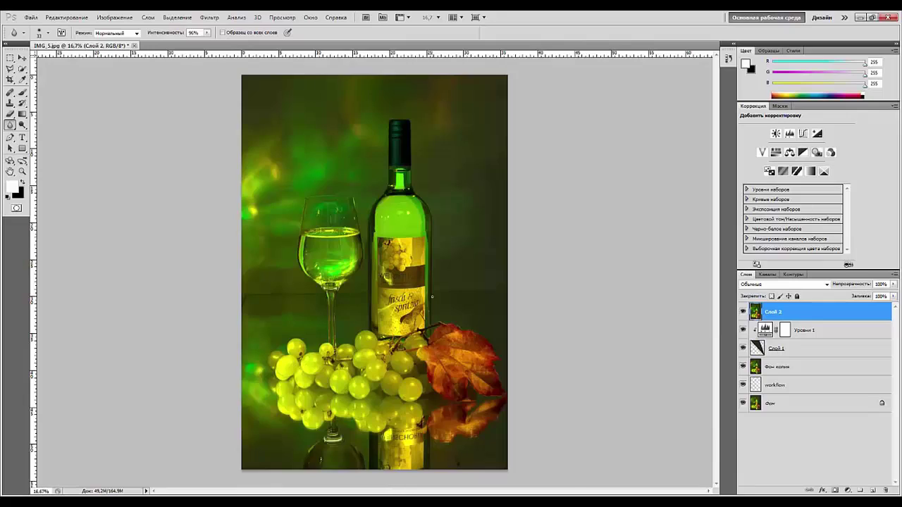
pyautogui.hotkey('ctrl', '+')
pyautogui.hotkey('ctrl', '+')
pyautogui.hotkey('ctrl', '+')
pyautogui.hotkey('ctrl', '+')
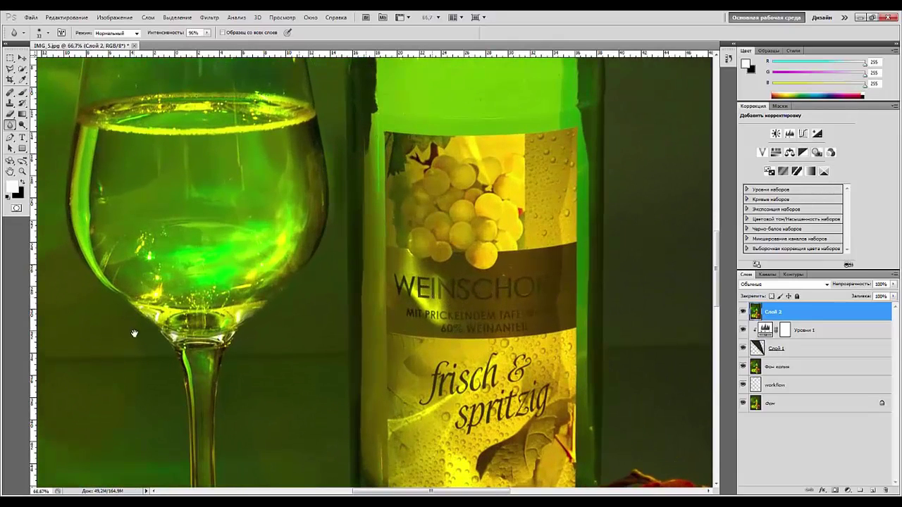
pyautogui.moveTo(134, 333); pyautogui.dragTo(670, 276)
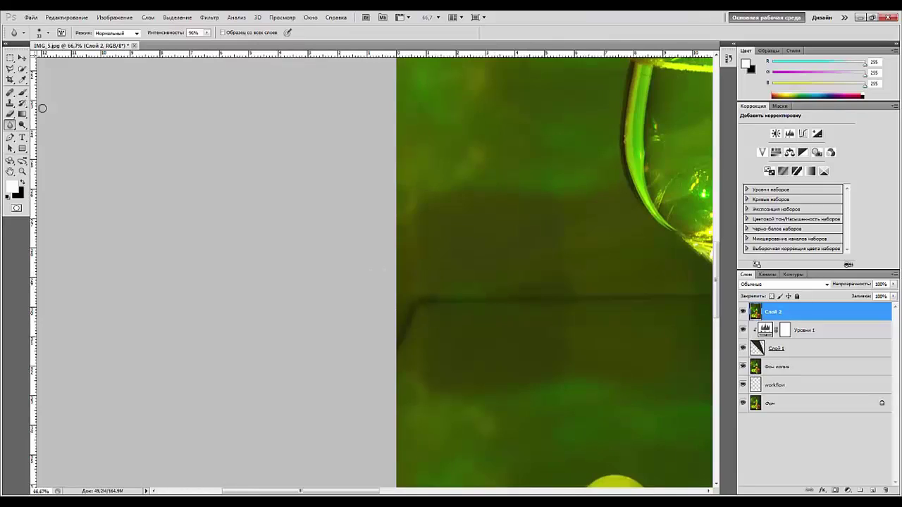
pyautogui.click(10, 58)
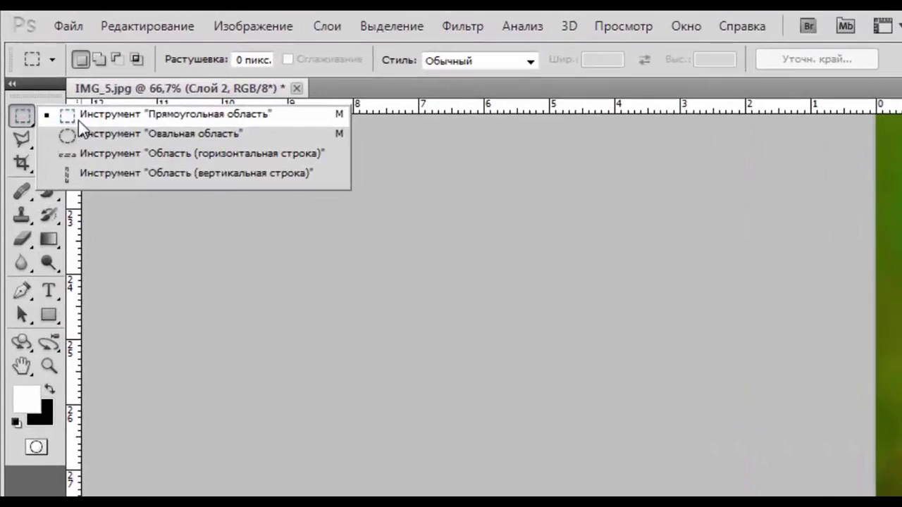
pyautogui.click(36, 60)
pyautogui.moveTo(428, 265); pyautogui.dragTo(470, 349)
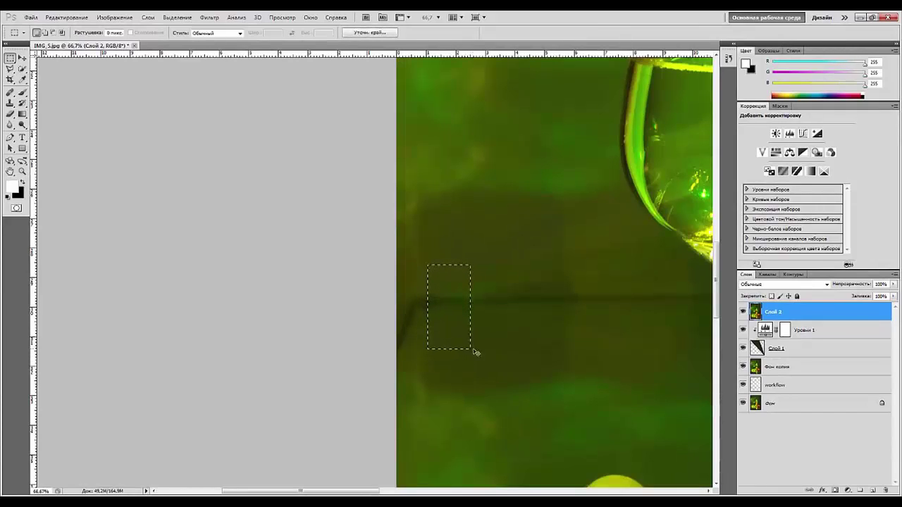
pyautogui.hotkey('ctrl', 't')
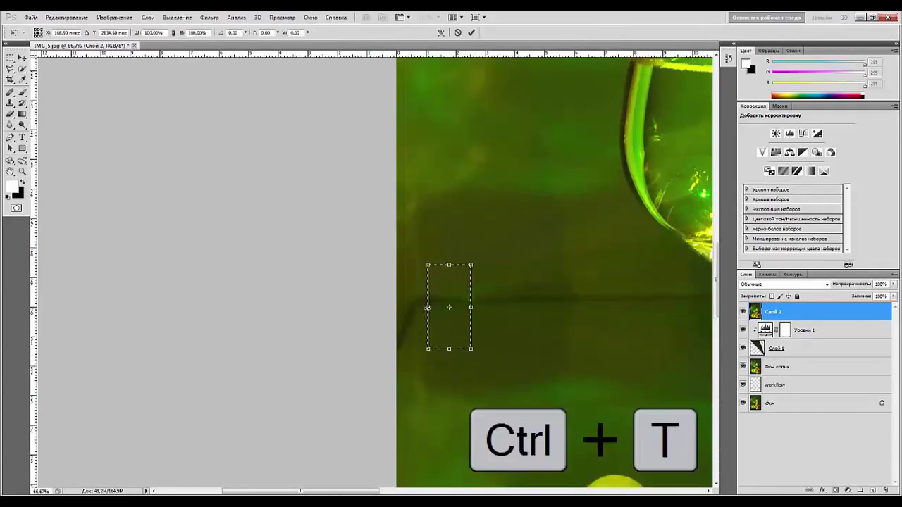
pyautogui.moveTo(427, 307); pyautogui.dragTo(385, 307)
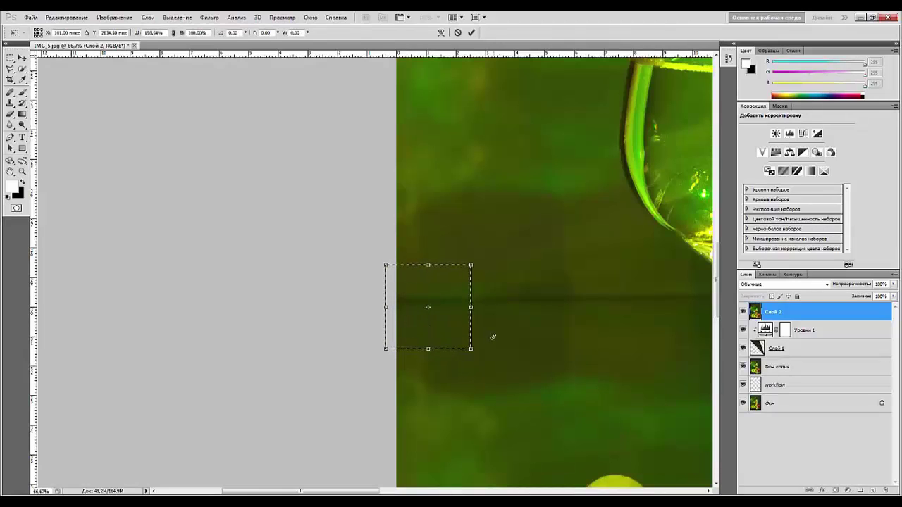
pyautogui.press('Return')
pyautogui.hotkey('ctrl', 'd')
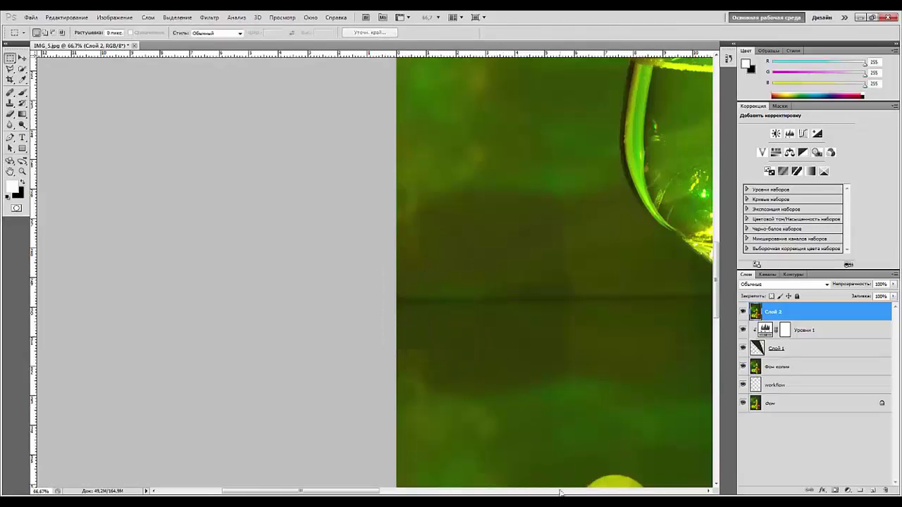
# - Hide all layers above workflow to review the marked flaws, and show only the stamped top layer again over the markings
pyautogui.hotkey('ctrl', '-')
pyautogui.hotkey('ctrl', '-')
pyautogui.hotkey('ctrl', '-')
pyautogui.hotkey('ctrl', '-')
pyautogui.moveTo(742, 312); pyautogui.dragTo(743, 350)
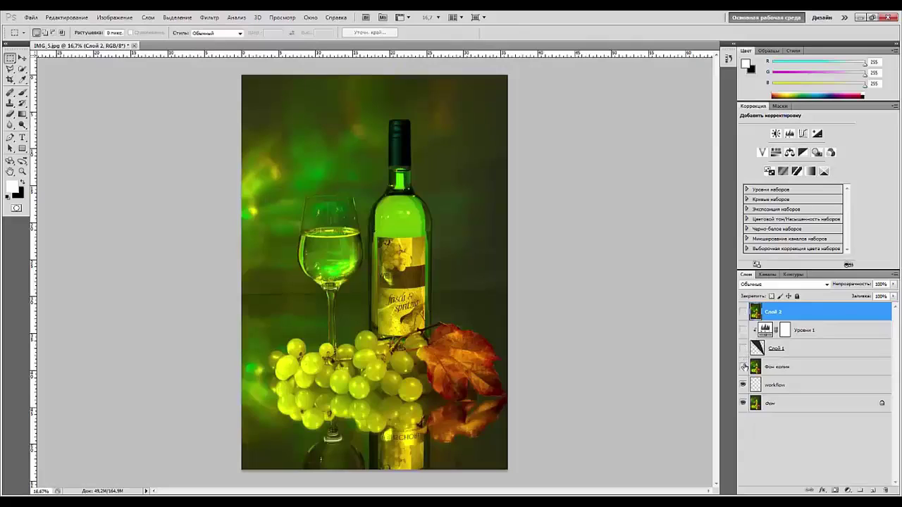
pyautogui.click(743, 367)
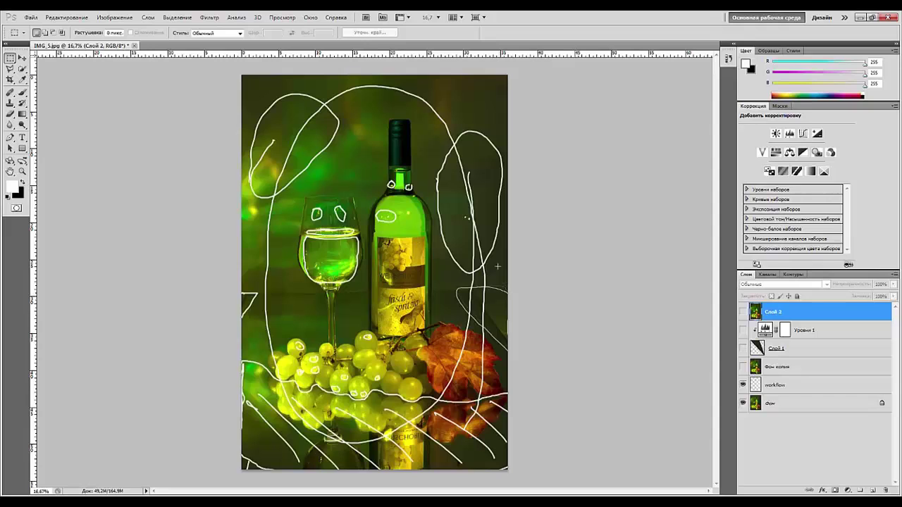
pyautogui.click(743, 312)
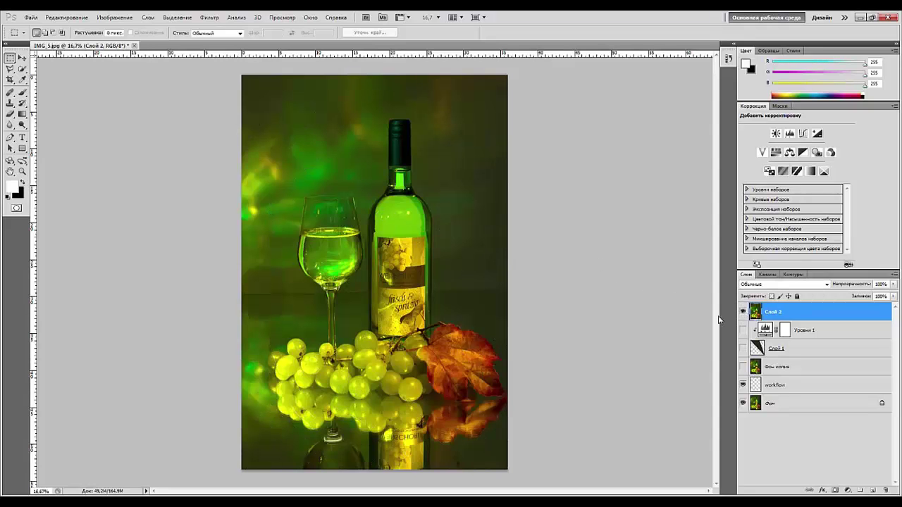
pyautogui.hotkey('ctrl', '+')
pyautogui.hotkey('ctrl', '+')
pyautogui.hotkey('ctrl', '+')
pyautogui.hotkey('ctrl', '+')
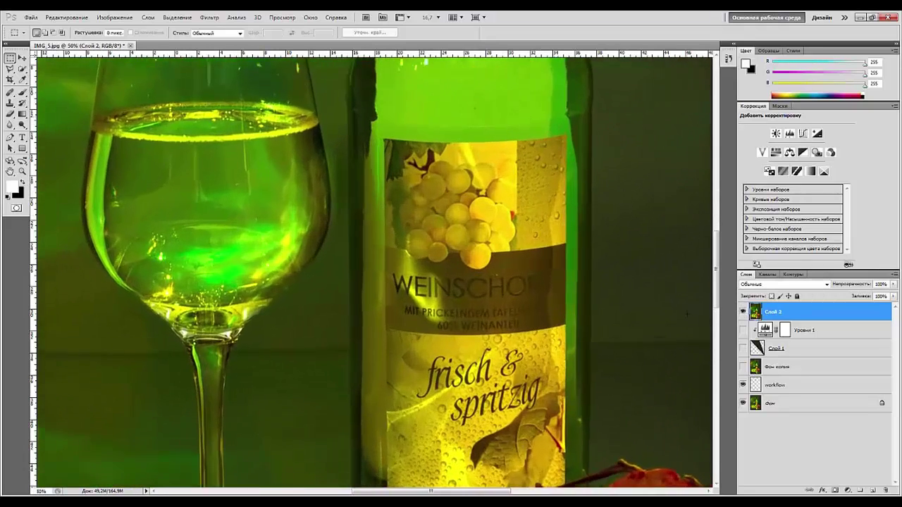
# - Heal the small specks on the bottle's bright green area above the label with the content-aware Spot Healing Brush at size 53
pyautogui.moveTo(436, 250); pyautogui.dragTo(409, 472)
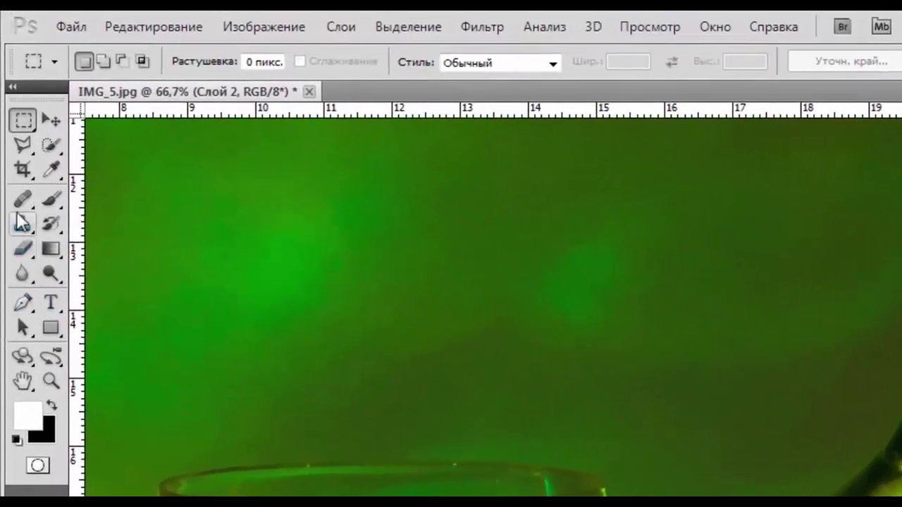
pyautogui.moveTo(21, 200); pyautogui.dragTo(71, 196)
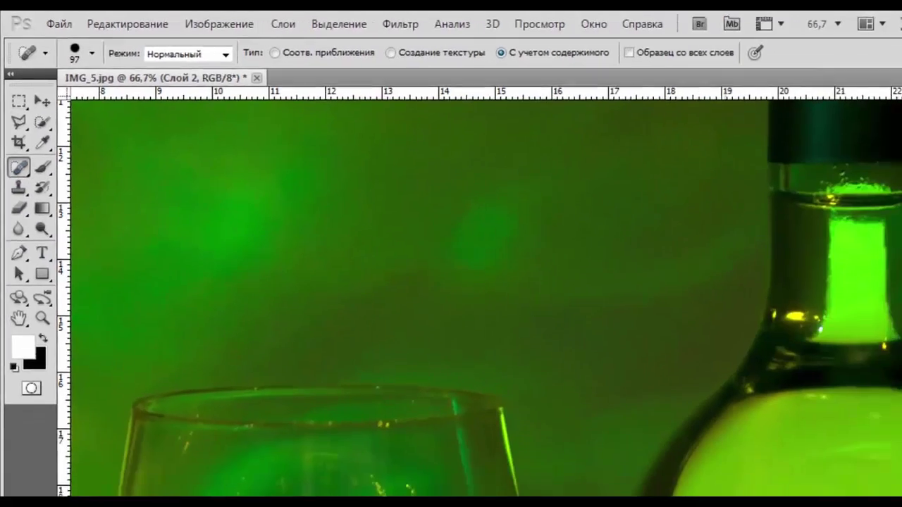
pyautogui.click(401, 296)
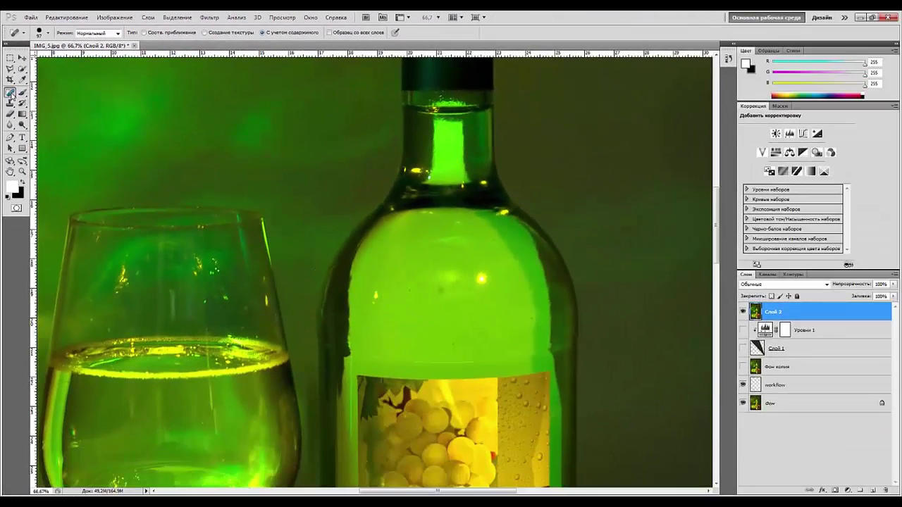
pyautogui.moveTo(10, 93); pyautogui.dragTo(50, 95)
pyautogui.rightClick(467, 301)
pyautogui.moveTo(503, 303); pyautogui.dragTo(484, 303)
pyautogui.click(443, 286)
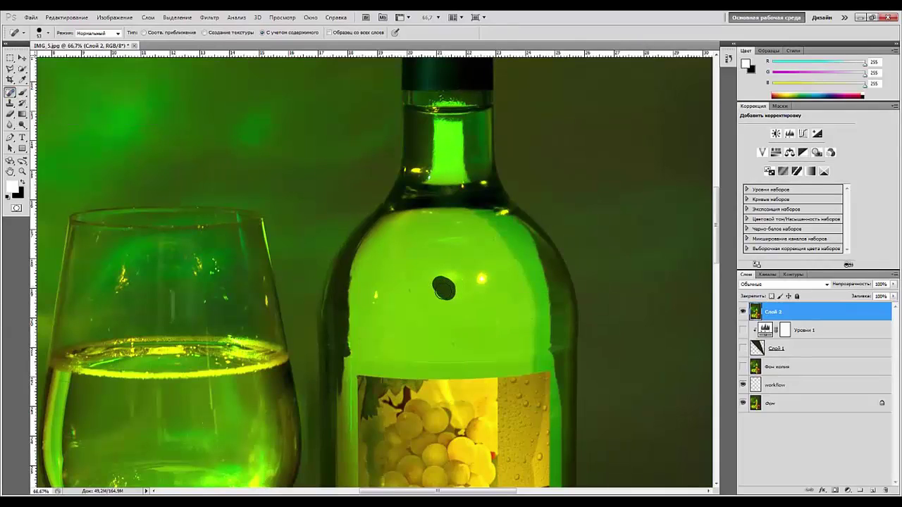
pyautogui.click(376, 294)
pyautogui.click(365, 336)
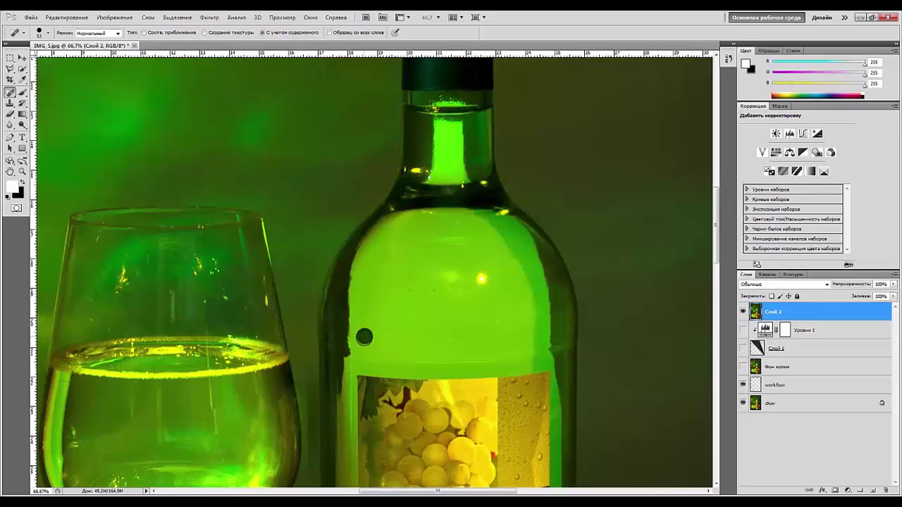
pyautogui.click(406, 291)
pyautogui.click(434, 291)
pyautogui.click(455, 282)
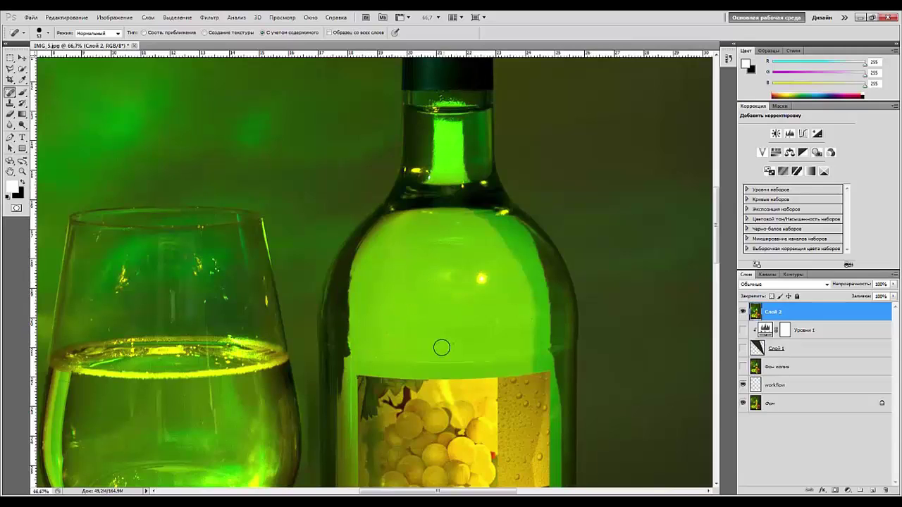
pyautogui.click(453, 346)
pyautogui.click(529, 318)
pyautogui.click(467, 315)
# - Heal the yellow glints and stray reflections around the bottle's shoulder and the base of its neck
pyautogui.click(488, 276)
pyautogui.click(462, 236)
pyautogui.click(443, 161)
pyautogui.click(416, 167)
pyautogui.click(462, 179)
pyautogui.click(473, 186)
pyautogui.click(440, 186)
pyautogui.click(483, 181)
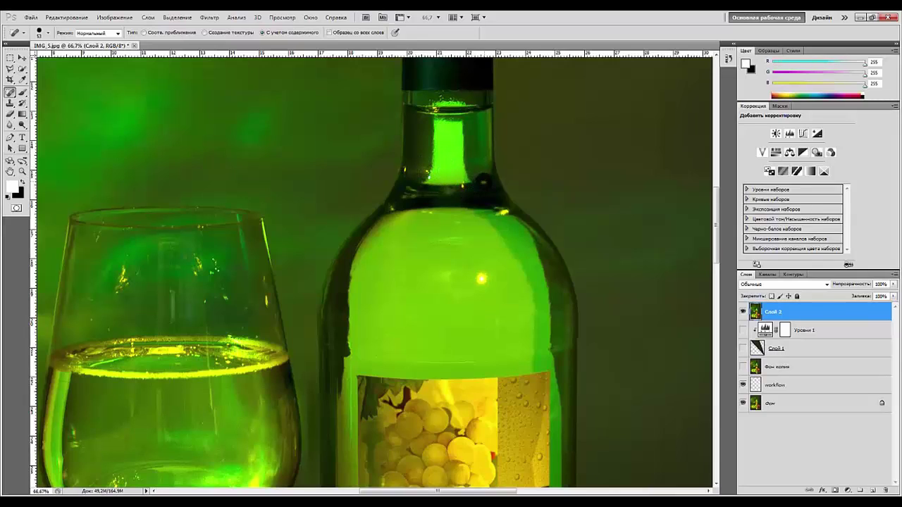
pyautogui.click(410, 171)
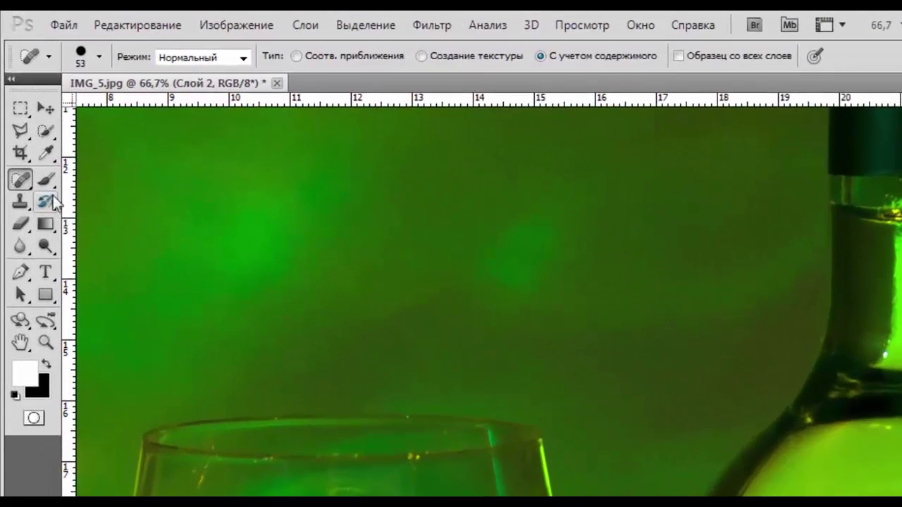
# - Blend the reflections at the neck's base with the Mixer Brush, and even out the dark band using the Clone Stamp at 50% opacity
pyautogui.click(41, 162)
pyautogui.click(100, 229)
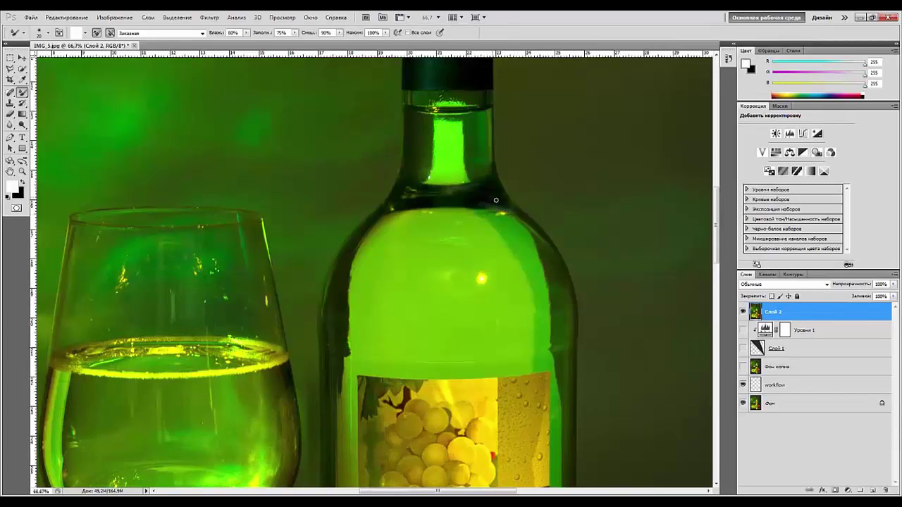
pyautogui.rightClick(10, 103)
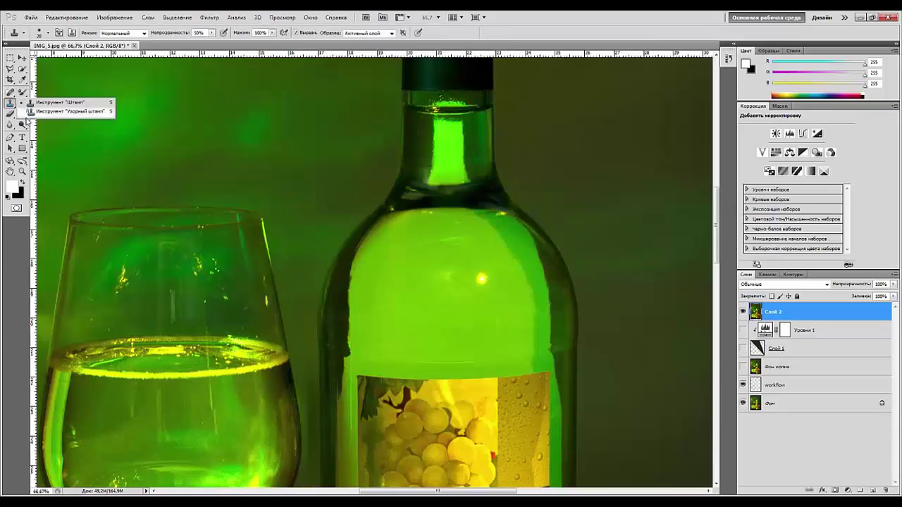
pyautogui.click(57, 103)
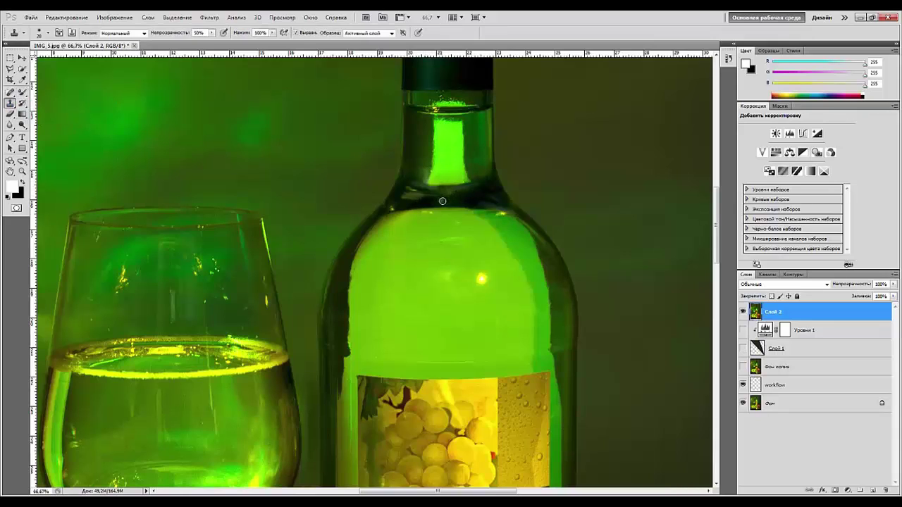
pyautogui.moveTo(417, 188); pyautogui.dragTo(458, 192)
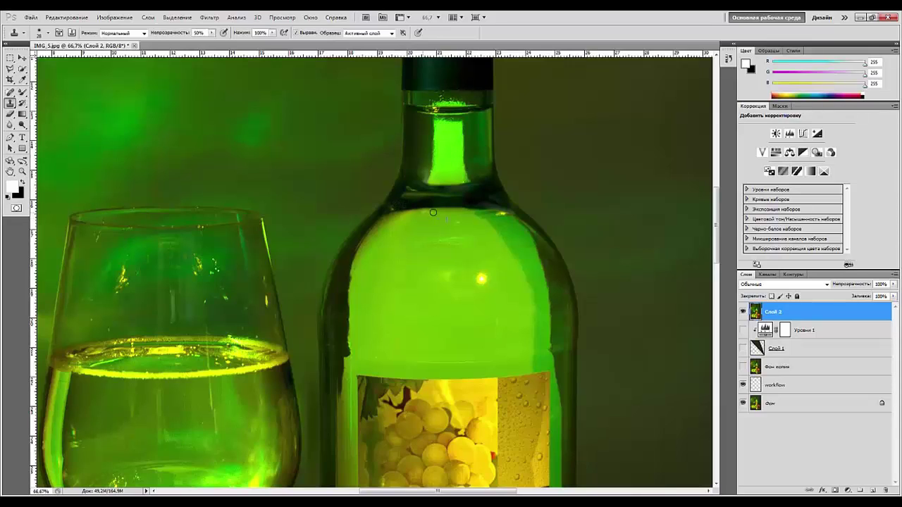
# - Smooth the faint streaks in the bottle's upper green area using a resized Mixer Brush with 0% hardness
pyautogui.press('b')
pyautogui.rightClick(458, 244)
pyautogui.click(483, 259)
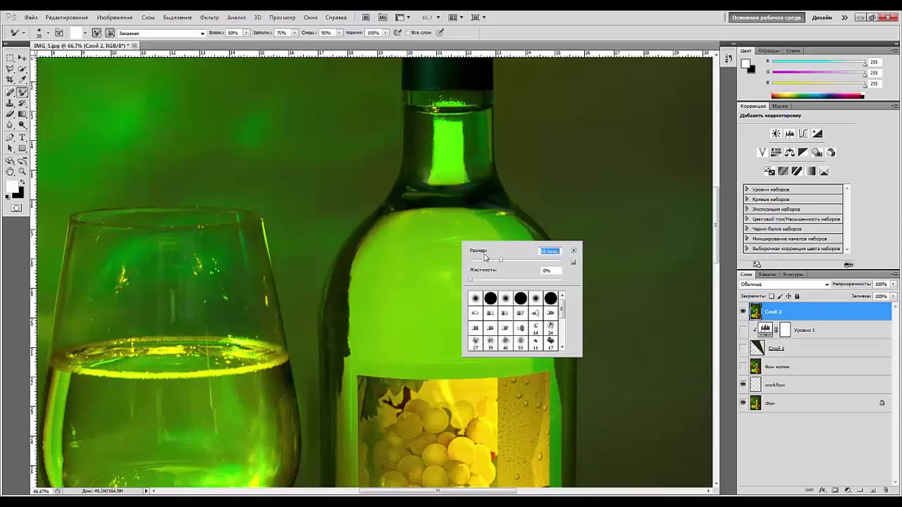
pyautogui.click(440, 241)
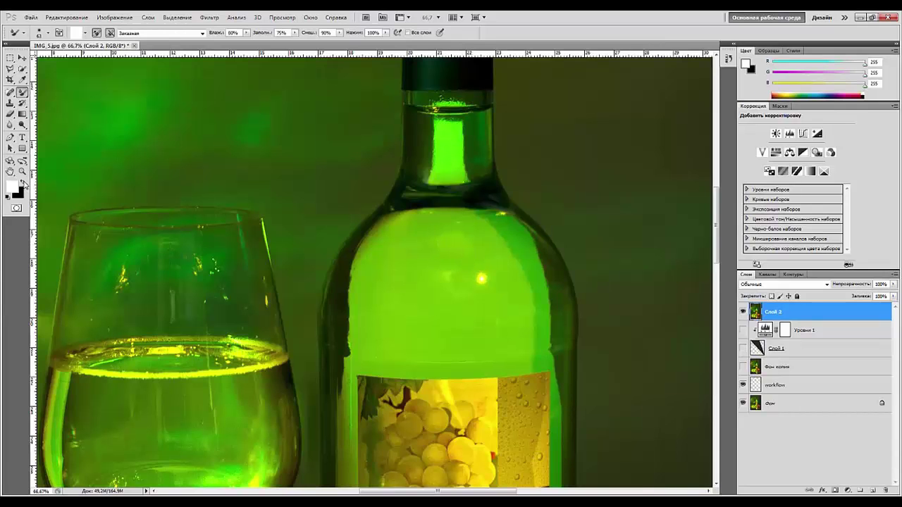
# - Draw a closed Pen path following the bottle's left inner contour, enclosing the jagged dark edge and adjacent green area above the label
pyautogui.press('r')
pyautogui.moveTo(169, 169); pyautogui.dragTo(416, 205)
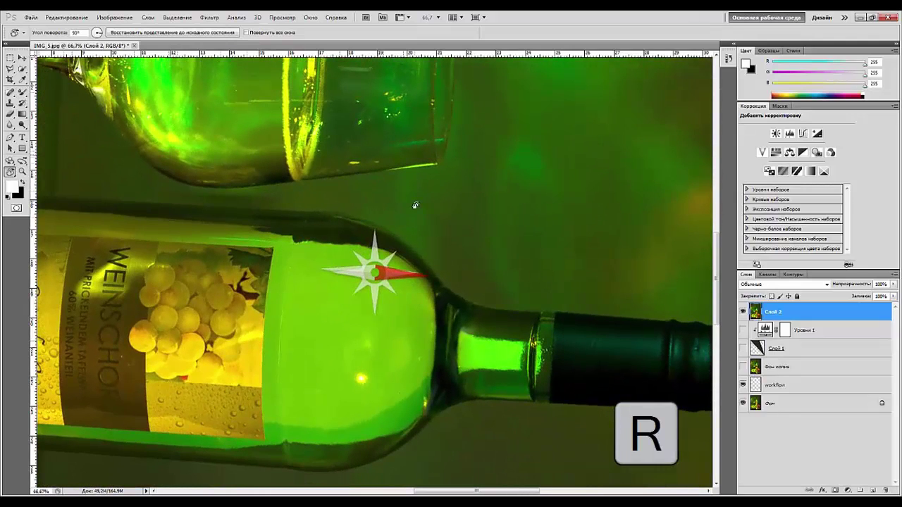
pyautogui.press('b')
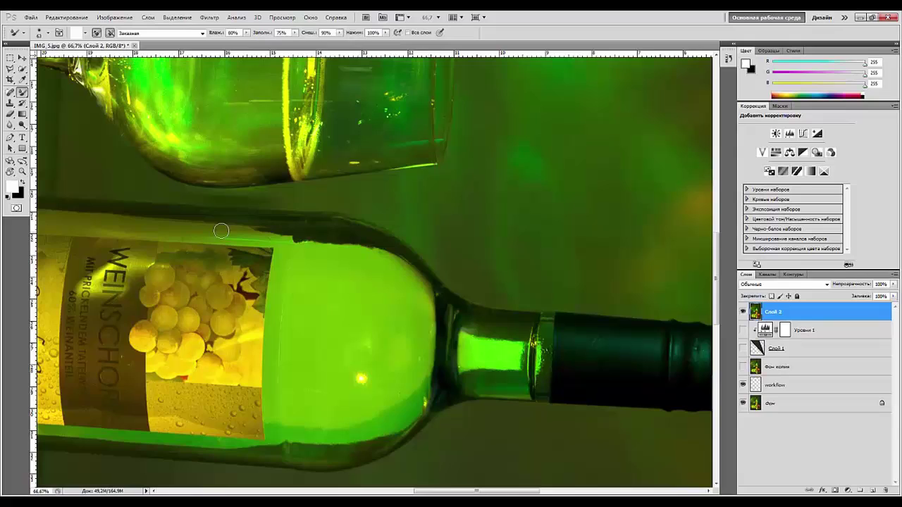
pyautogui.click(10, 137)
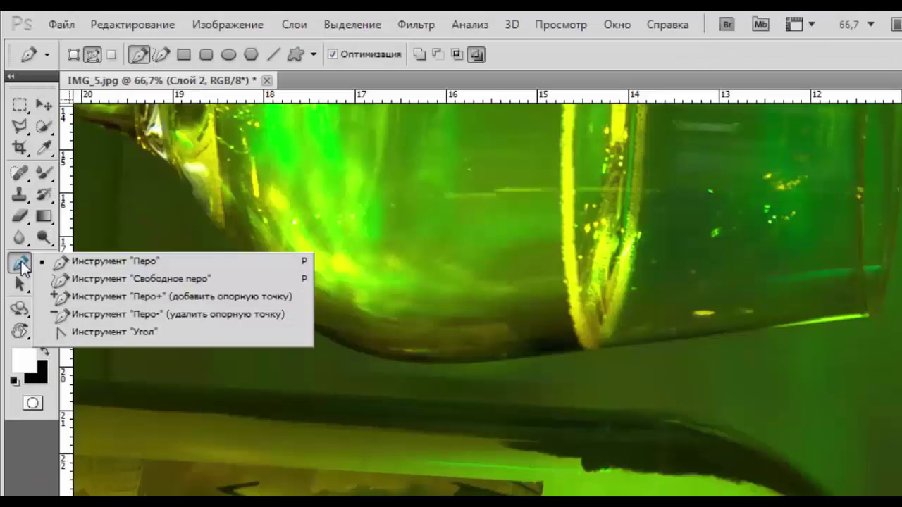
pyautogui.click(74, 262)
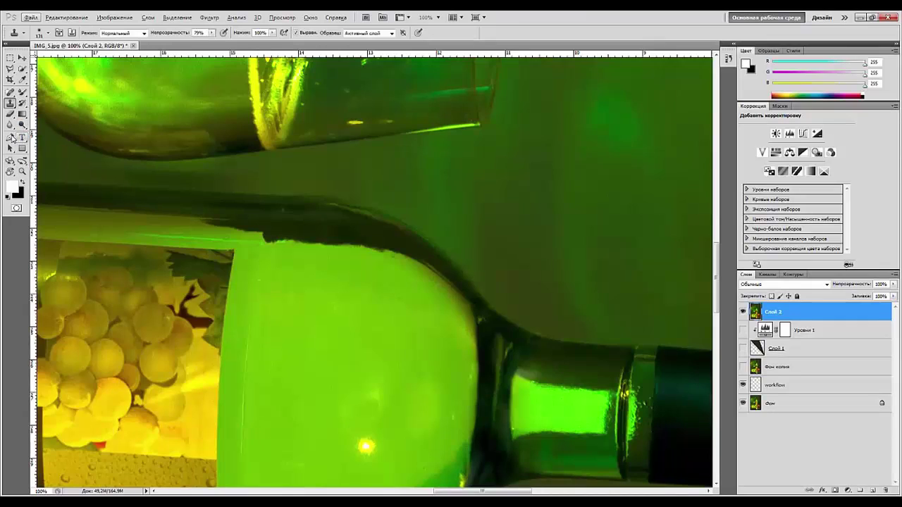
pyautogui.click(11, 138)
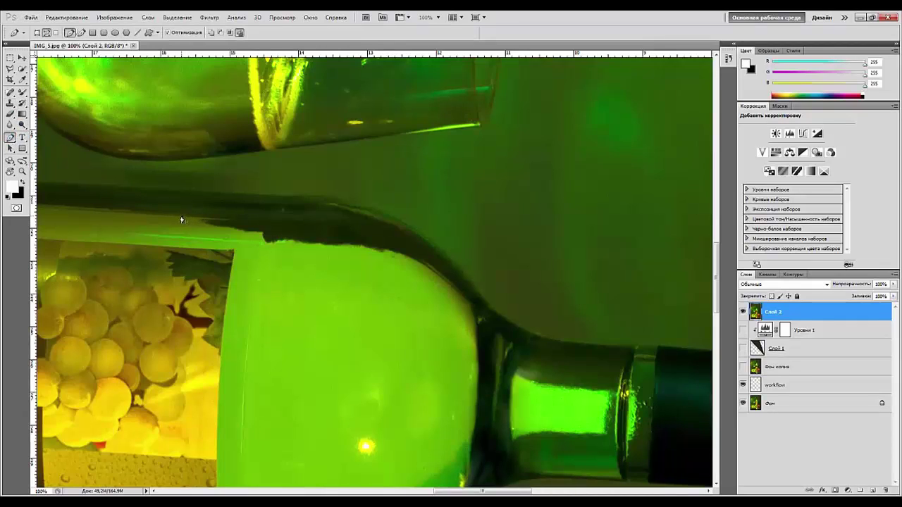
pyautogui.moveTo(354, 231); pyautogui.dragTo(388, 239)
pyautogui.moveTo(472, 310); pyautogui.dragTo(507, 354)
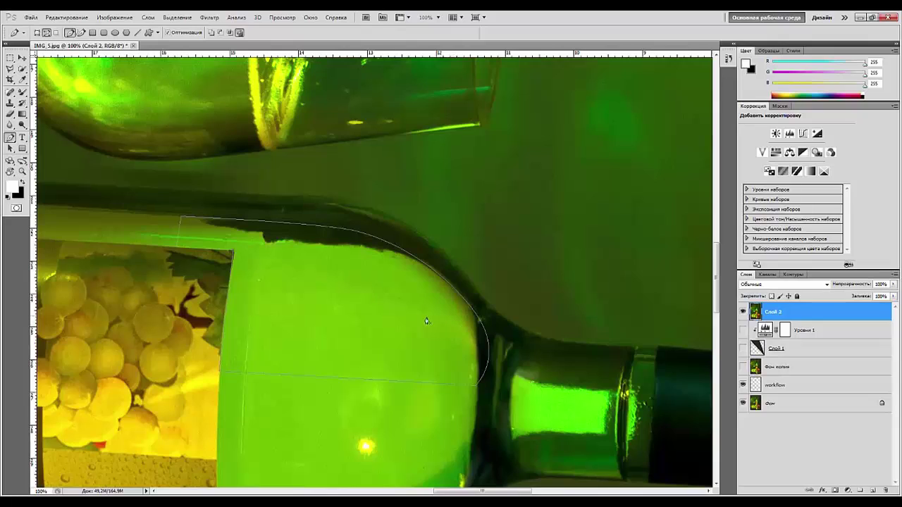
# - Convert the path into a new anti-aliased selection with a 2-pixel feather
pyautogui.rightClick(354, 290)
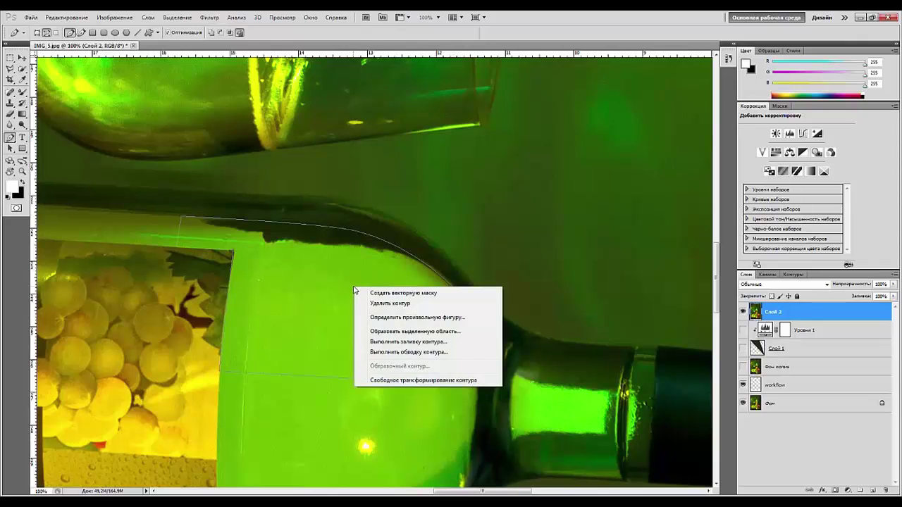
pyautogui.click(388, 334)
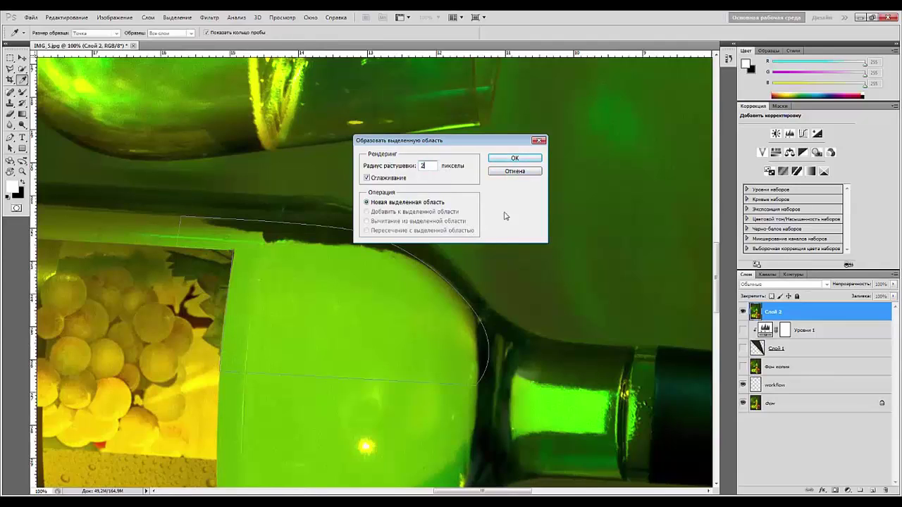
pyautogui.click(517, 158)
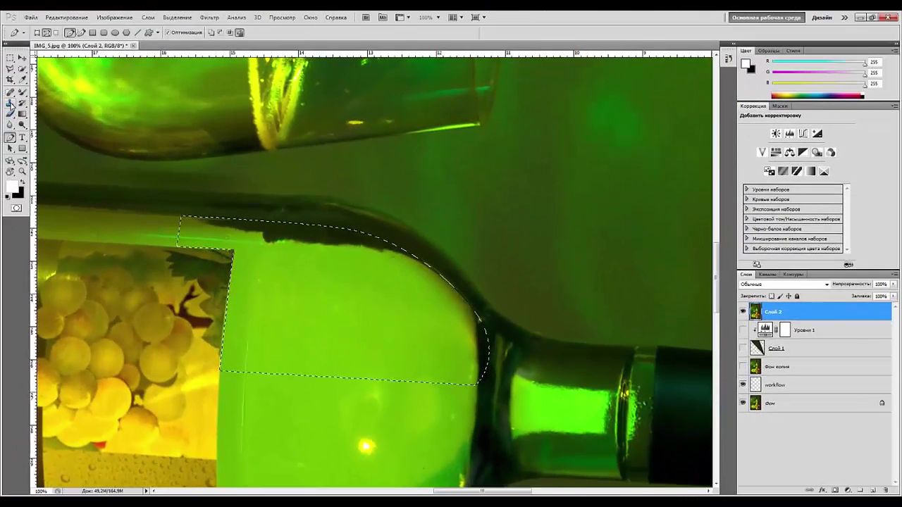
# - Clone clean green glass over the jagged dark edge inside the selection using the Clone Stamp at 40% opacity, and deselect
pyautogui.click(11, 104)
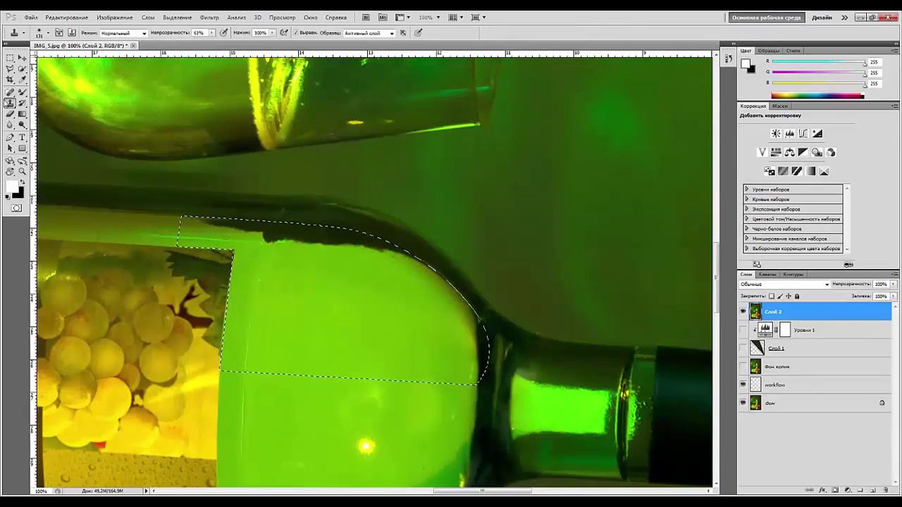
pyautogui.rightClick(11, 103)
pyautogui.click(41, 105)
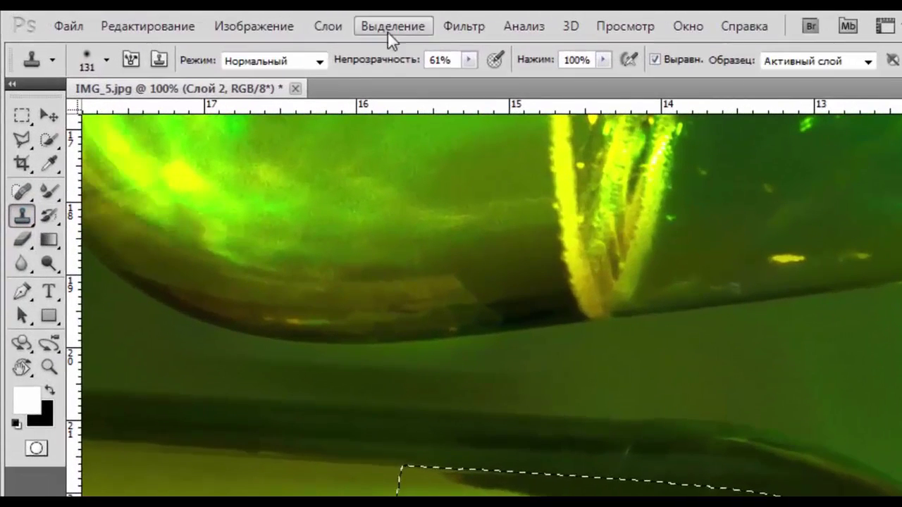
pyautogui.moveTo(179, 35); pyautogui.dragTo(174, 35)
pyautogui.moveTo(385, 67)
pyautogui.mouseDown()
pyautogui.moveTo(338, 66)
pyautogui.moveTo(371, 71)
pyautogui.mouseUp()
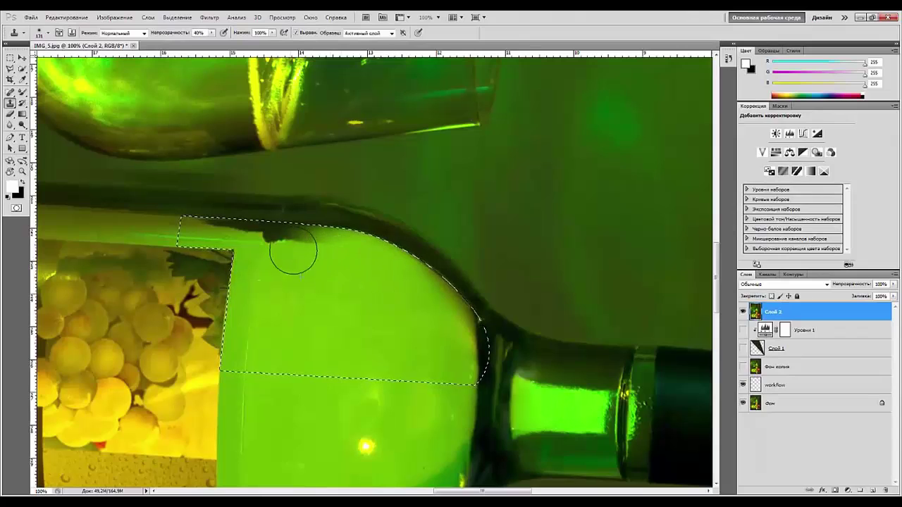
pyautogui.moveTo(293, 250)
pyautogui.mouseDown()
pyautogui.moveTo(317, 252)
pyautogui.moveTo(76, 228)
pyautogui.mouseUp()
pyautogui.hotkey('ctrl', 'd')
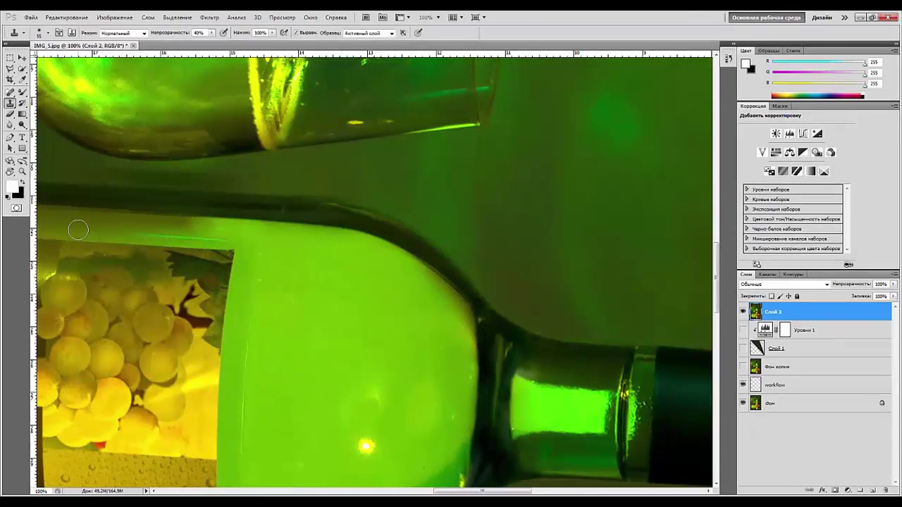
# - Examine the retouched contour along the whole bottle, then return to the upright view and inspect the glass and label area
pyautogui.scroll(-4, 77, 229)
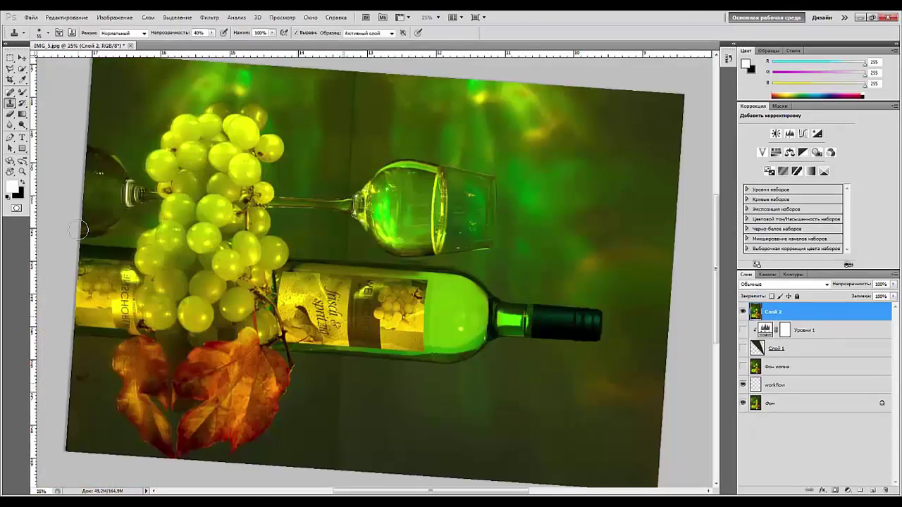
pyautogui.hotkey('ctrl', '+')
pyautogui.hotkey('ctrl', '+')
pyautogui.hotkey('ctrl', '+')
pyautogui.hotkey('ctrl', '+')
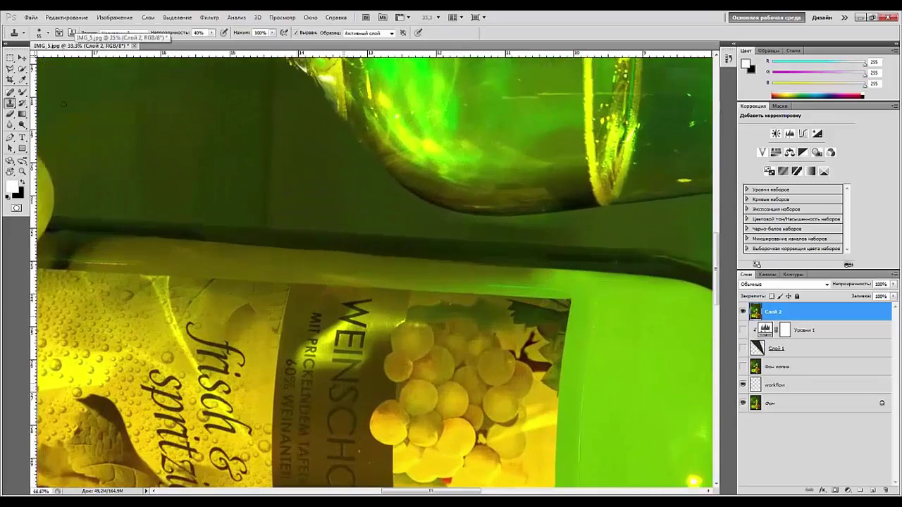
pyautogui.moveTo(284, 372); pyautogui.dragTo(2, 83)
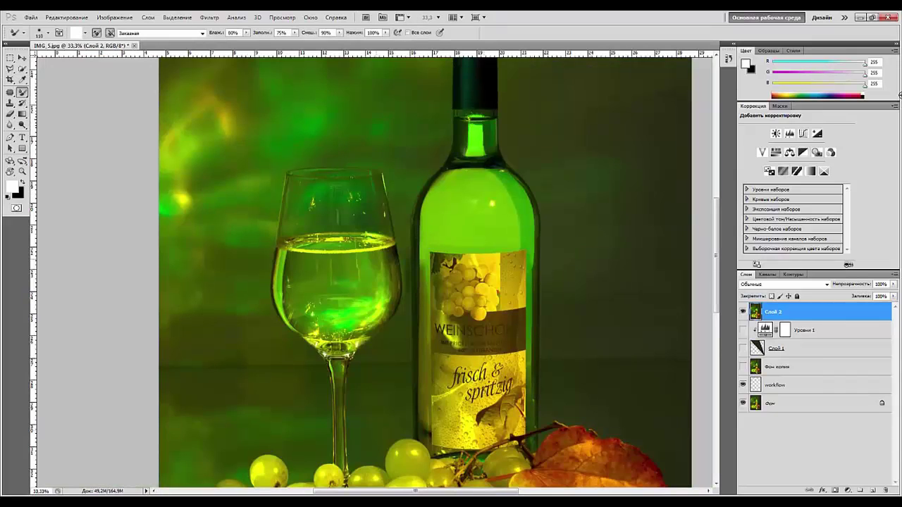
pyautogui.hotkey('ctrl', '+')
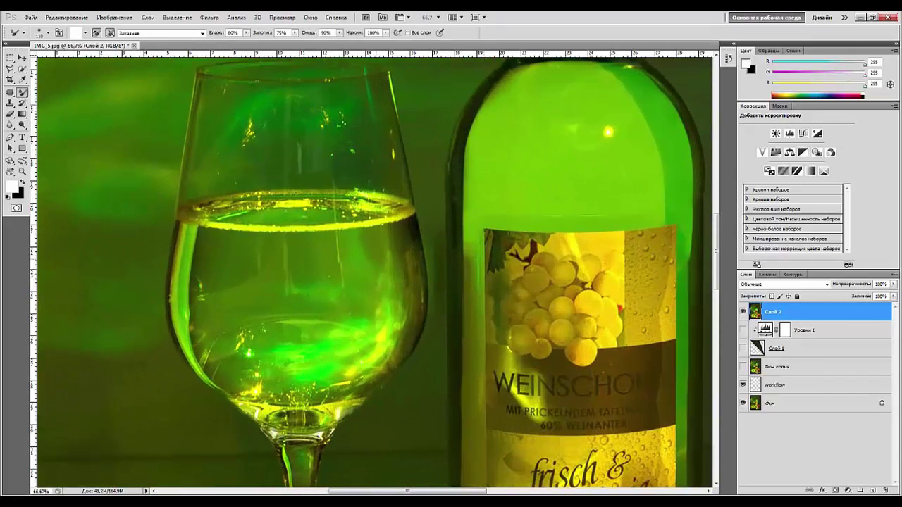
pyautogui.moveTo(509, 266); pyautogui.dragTo(316, 341)
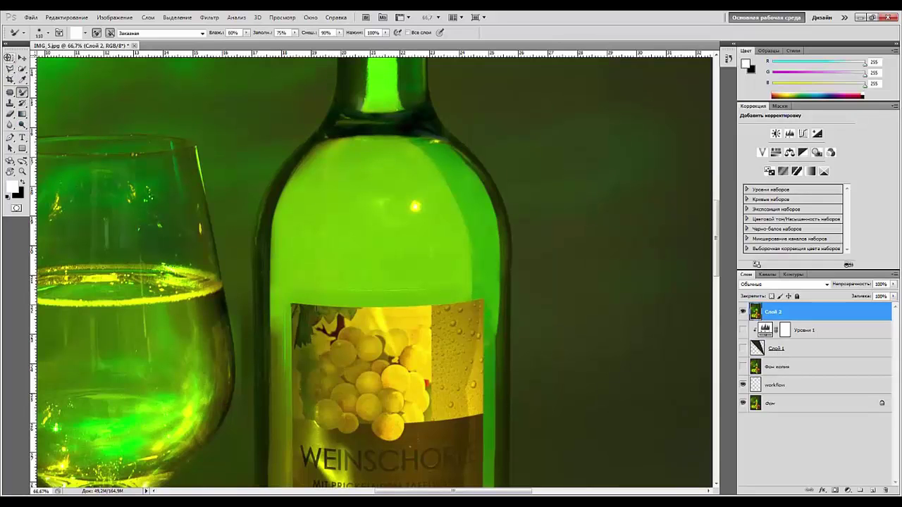
# - Copy a rectangular area of the bottle's green glass between the neck and the label using the Rectangular Marquee, and deselect
pyautogui.moveTo(9, 57); pyautogui.dragTo(34, 59)
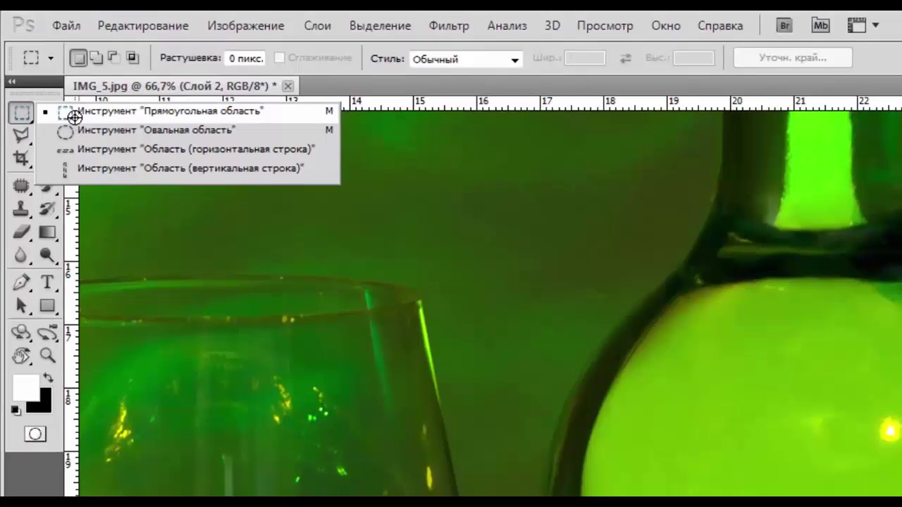
pyautogui.moveTo(74, 117); pyautogui.dragTo(74, 116)
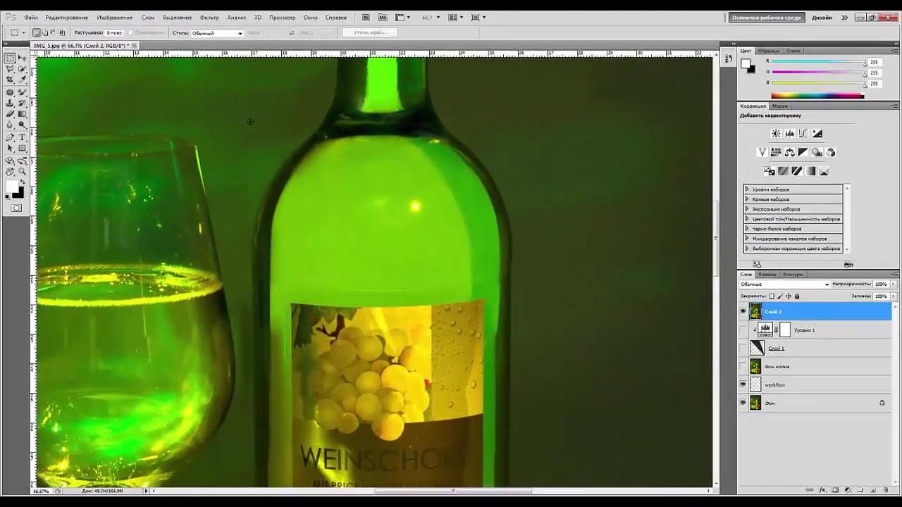
pyautogui.moveTo(250, 122); pyautogui.dragTo(519, 304)
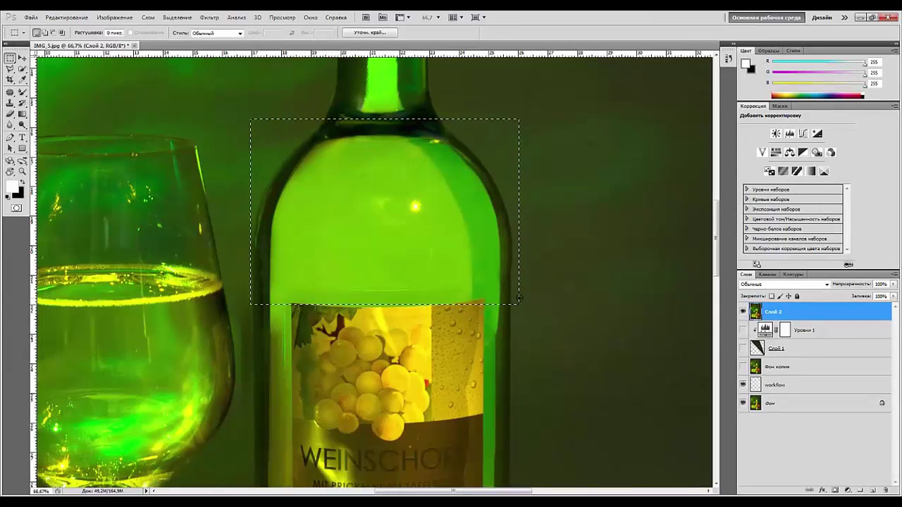
pyautogui.hotkey('ctrl', 'c')
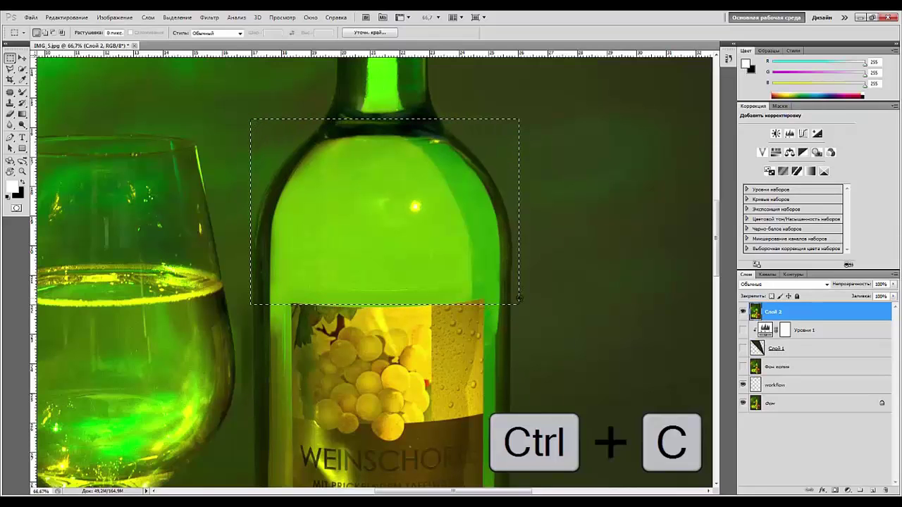
pyautogui.moveTo(198, 292); pyautogui.dragTo(369, 243)
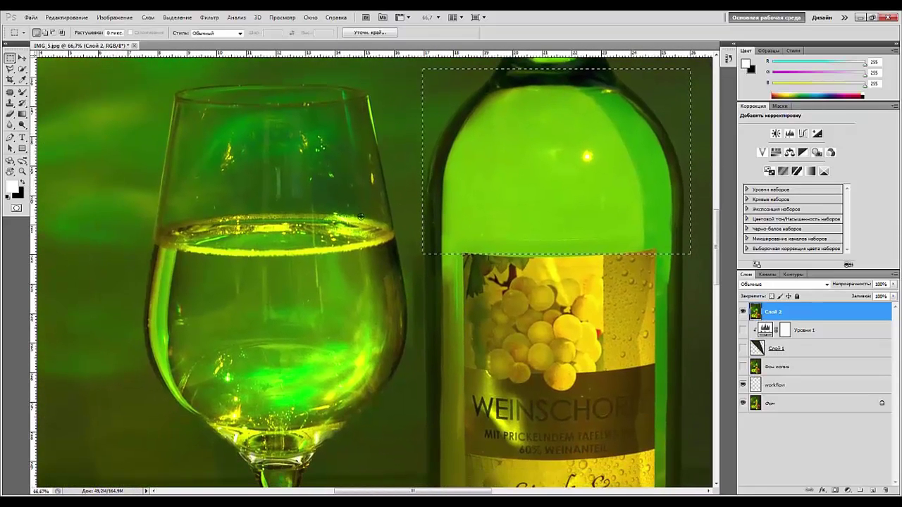
pyautogui.click(370, 242)
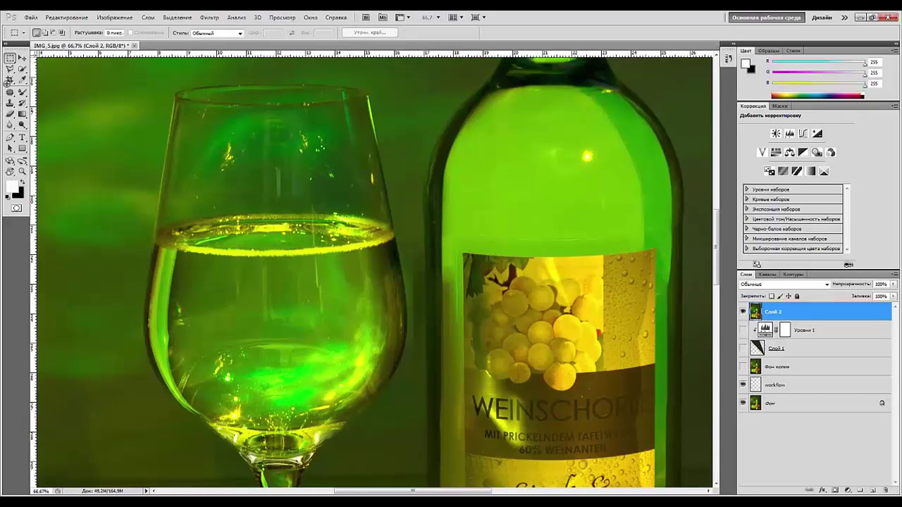
# - Draw a closed Pen path around the wine in the glass, following the bowl's contour and the lower edge of the liquid surface
pyautogui.click(9, 137)
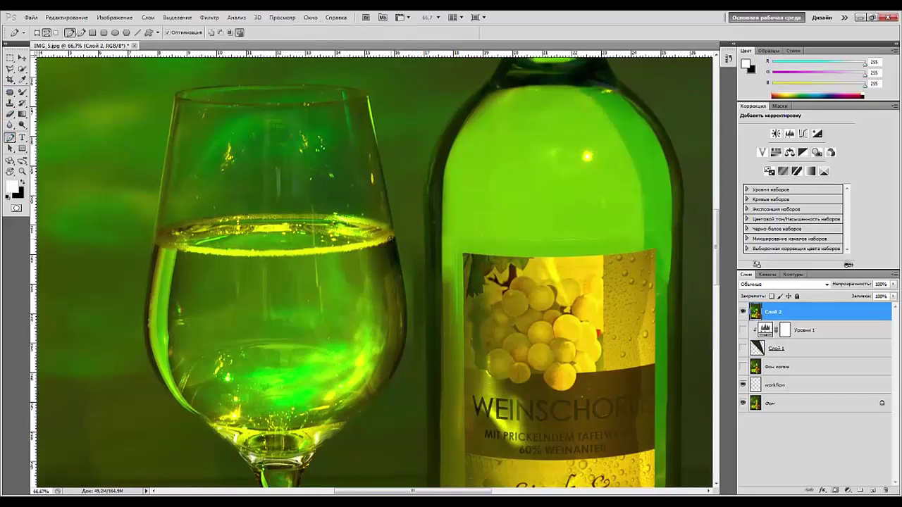
pyautogui.moveTo(393, 361); pyautogui.dragTo(371, 404)
pyautogui.moveTo(330, 426); pyautogui.dragTo(315, 434)
pyautogui.moveTo(255, 433); pyautogui.dragTo(225, 427)
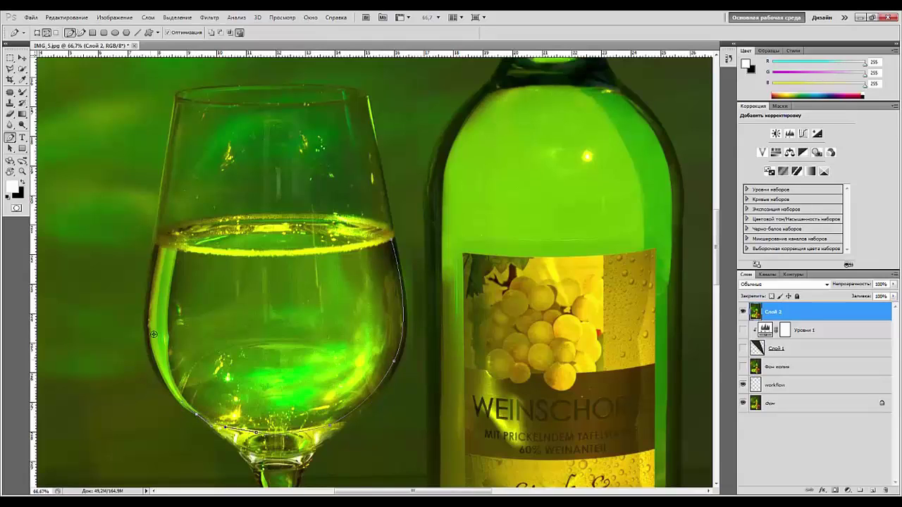
pyautogui.moveTo(156, 318); pyautogui.dragTo(154, 276)
pyautogui.moveTo(257, 254); pyautogui.dragTo(374, 243)
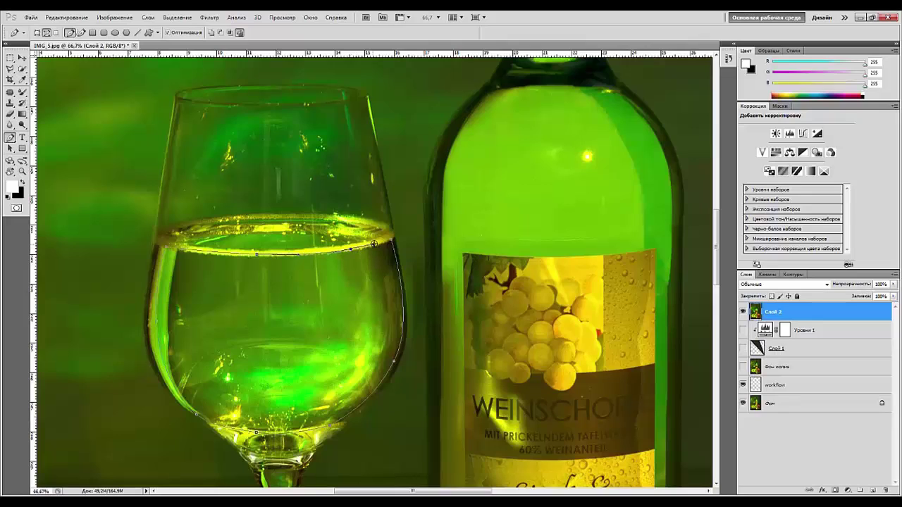
pyautogui.click(390, 240)
# - Convert the wine path into a new anti-aliased selection with a 3-pixel feather
pyautogui.rightClick(343, 417)
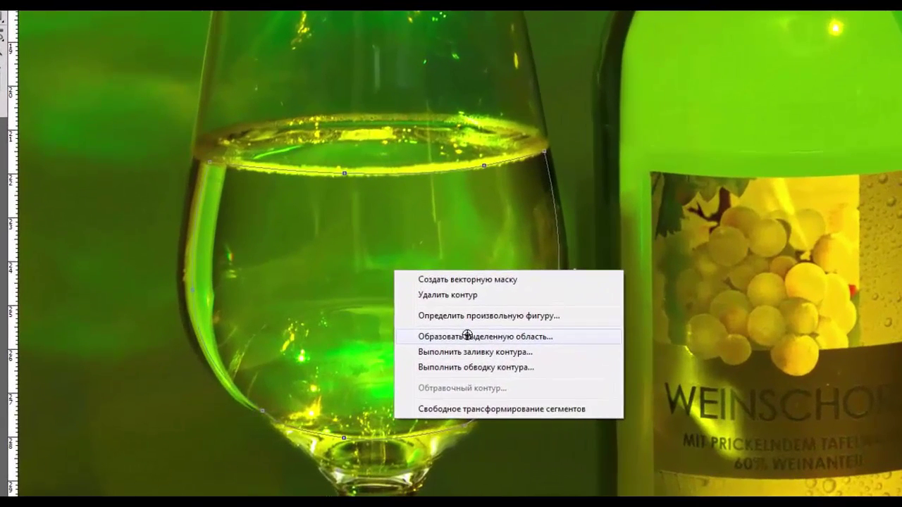
pyautogui.click(466, 337)
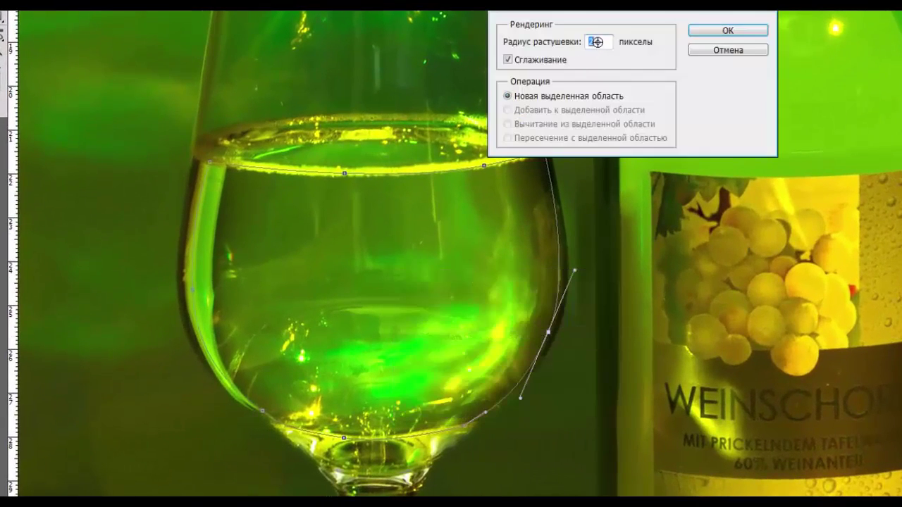
pyautogui.write('3')
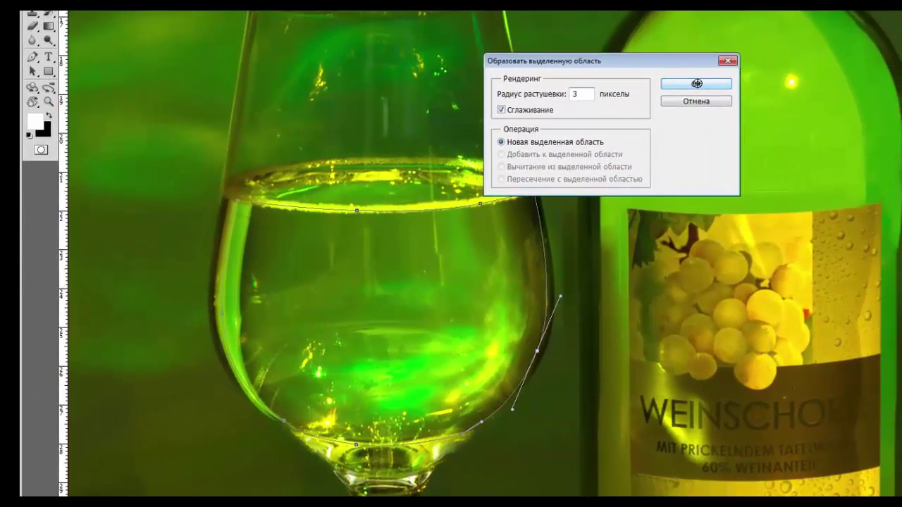
pyautogui.click(696, 83)
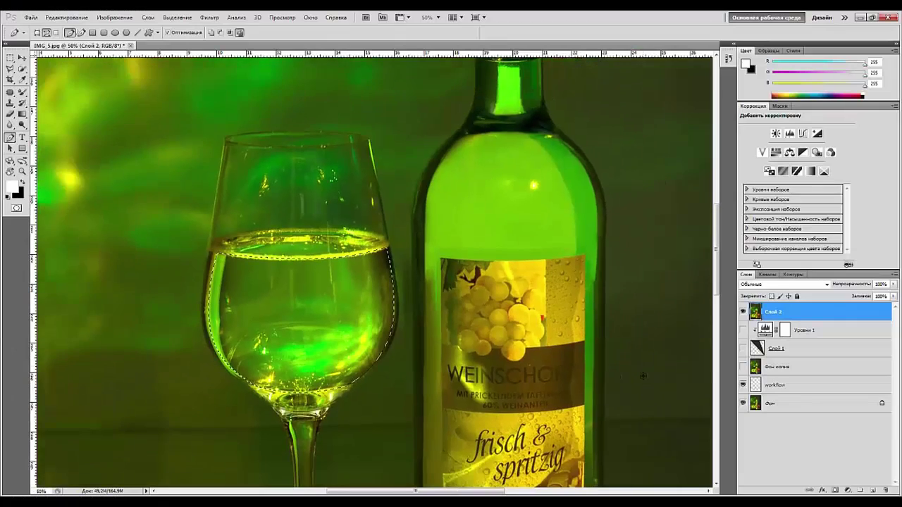
# - Paste the copied bottle glass into the wine selection as a masked layer
pyautogui.hotkey('ctrl', '-')
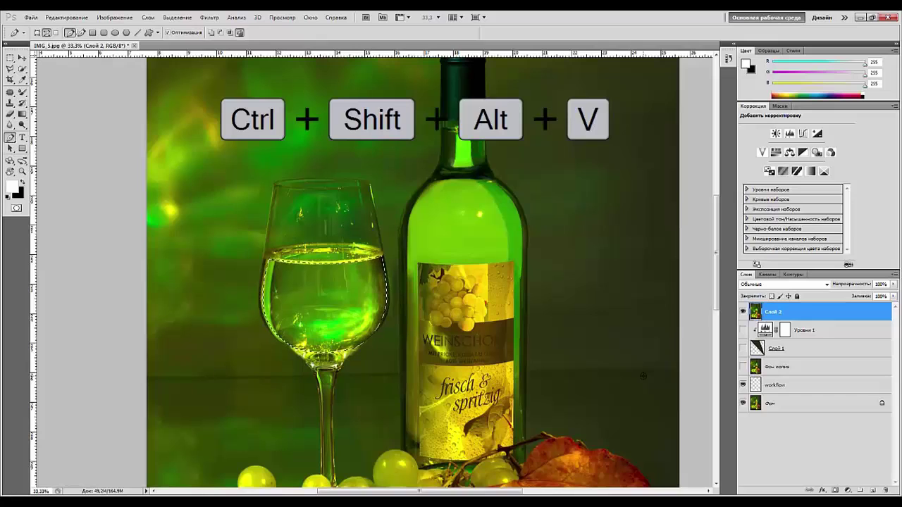
pyautogui.hotkey('ctrl', 'shift', 'alt', 'v')
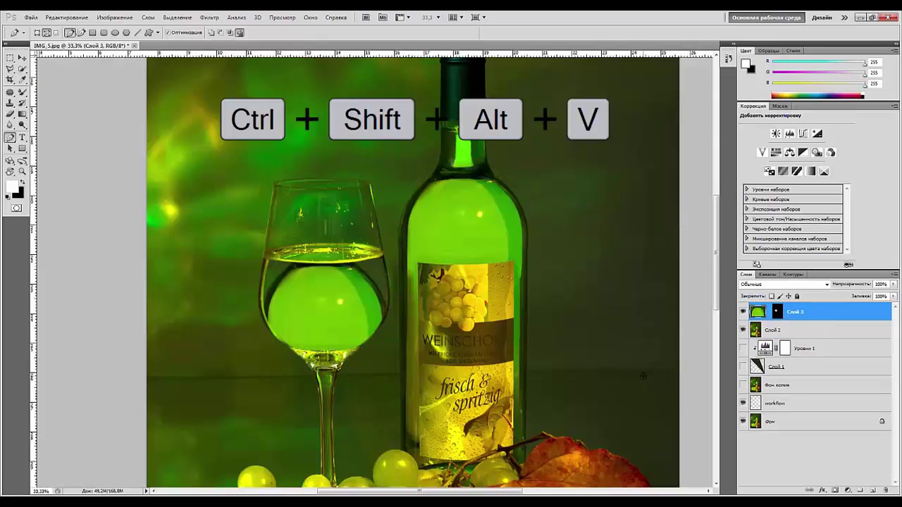
pyautogui.hotkey('ctrl', '-')
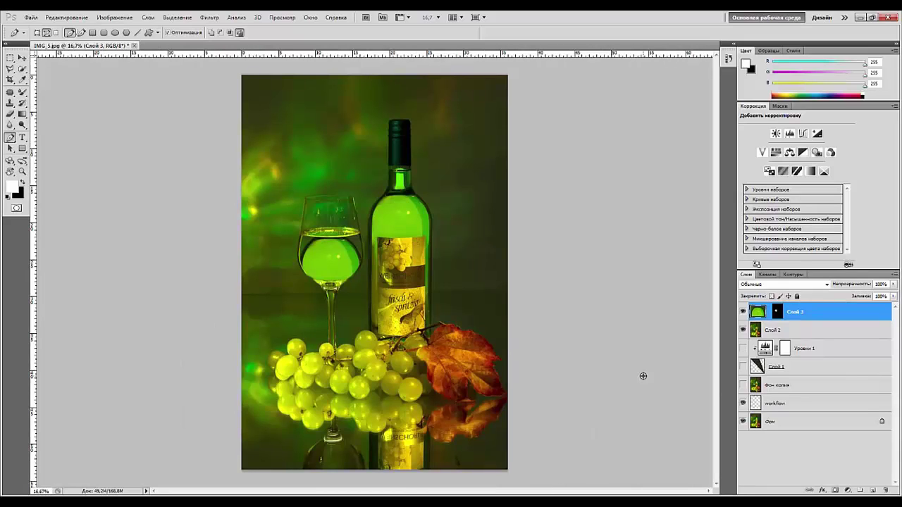
pyautogui.hotkey('ctrl', '+')
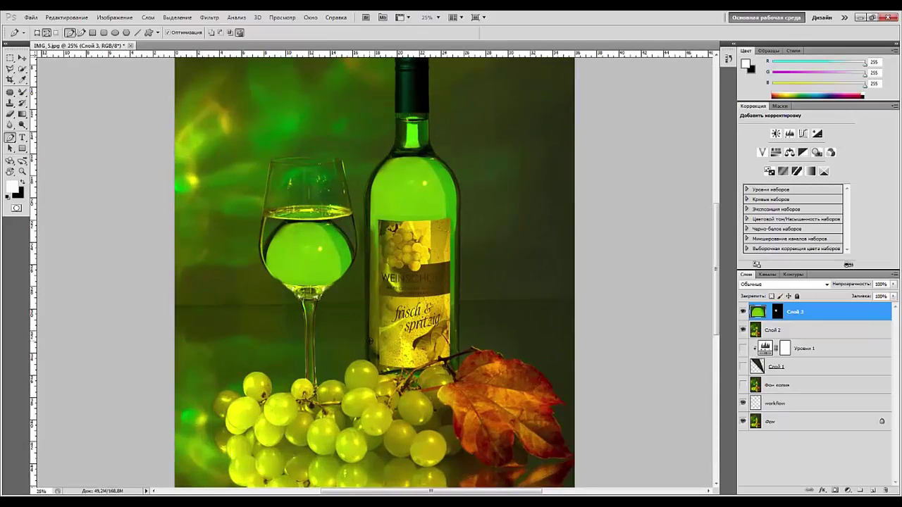
# - Flip the pasted green glass vertically and enlarge it proportionally to about 135.5% so it fills the wine area
pyautogui.hotkey('ctrl', 't')
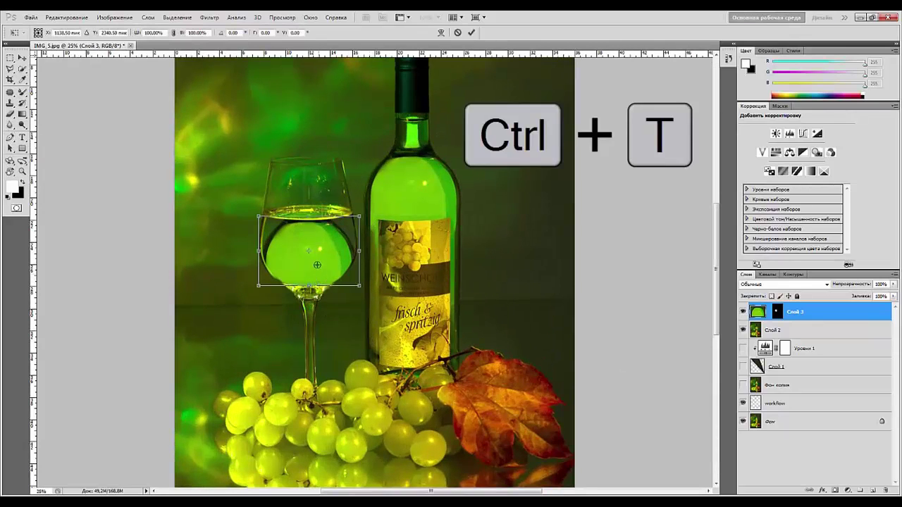
pyautogui.rightClick(319, 247)
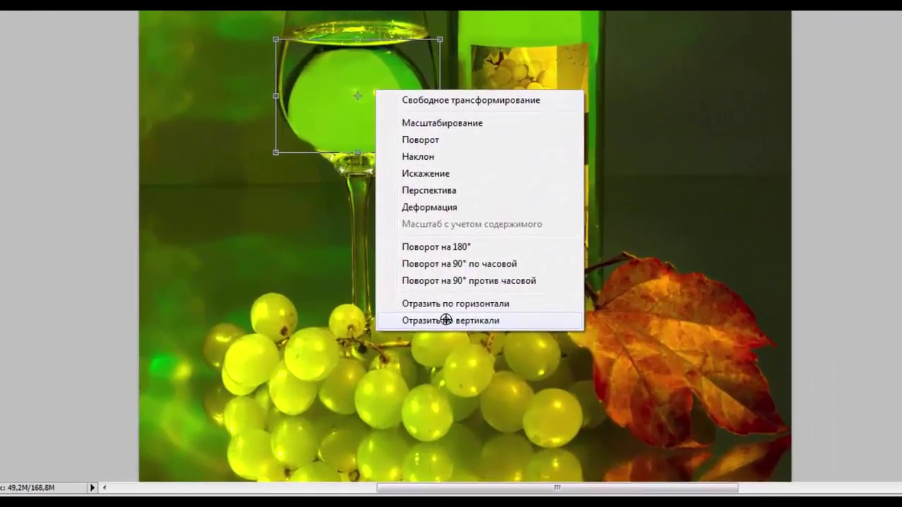
pyautogui.click(446, 321)
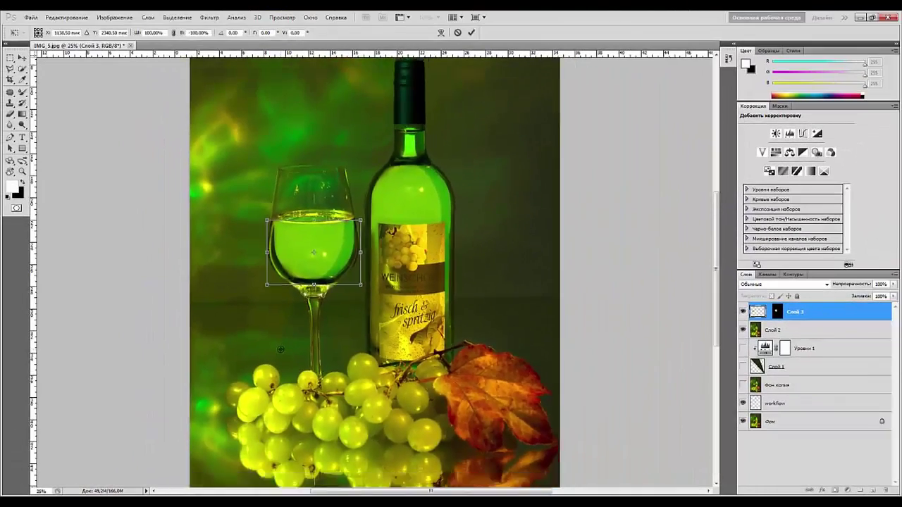
pyautogui.hotkey('ctrl', '-')
pyautogui.hotkey('ctrl', '-')
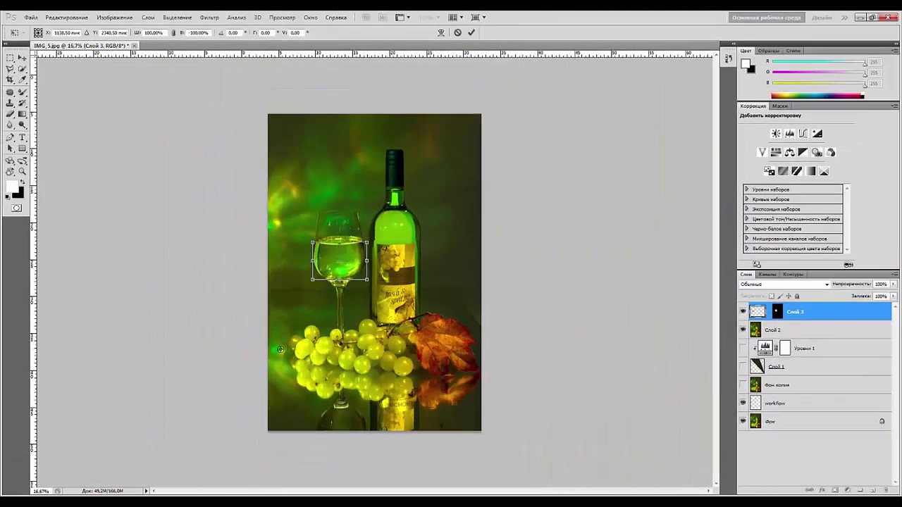
pyautogui.hotkey('ctrl', '+')
pyautogui.hotkey('ctrl', '+')
pyautogui.hotkey('ctrl', '+')
pyautogui.hotkey('ctrl', '+')
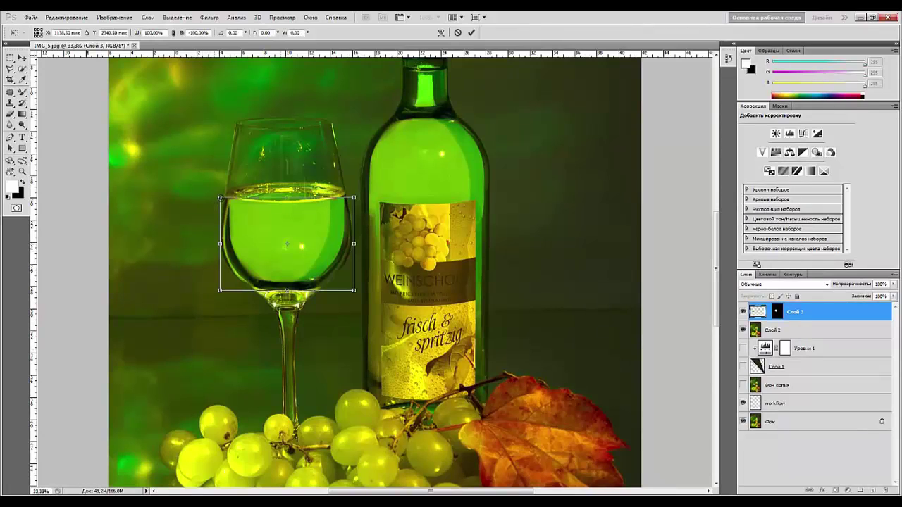
pyautogui.moveTo(219, 197); pyautogui.dragTo(214, 190)
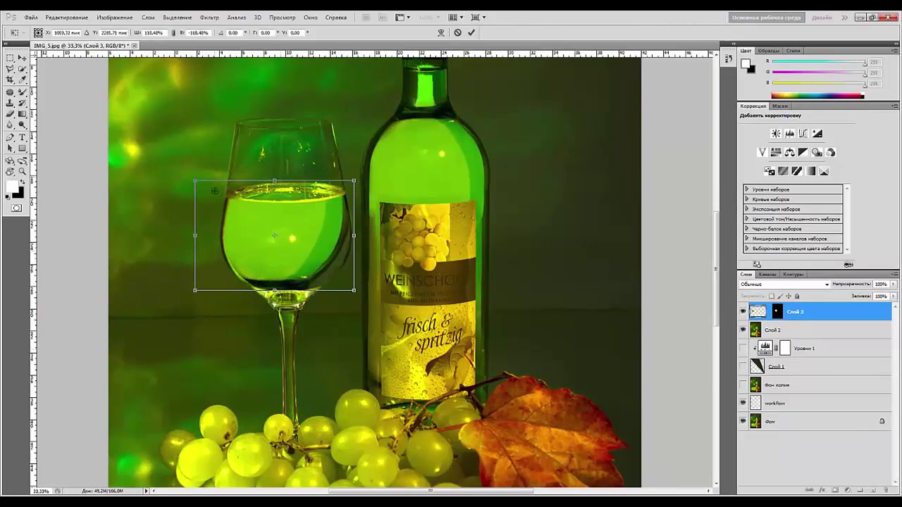
pyautogui.moveTo(353, 291); pyautogui.dragTo(377, 306)
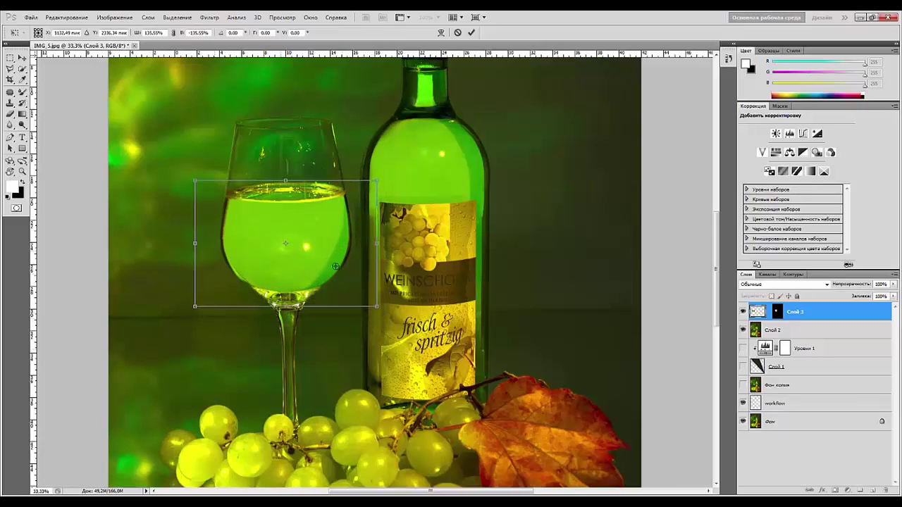
# - Warp the pasted glass so its darker right-hand strip follows the curve of the wine glass, and apply the transformation
pyautogui.rightClick(315, 233)
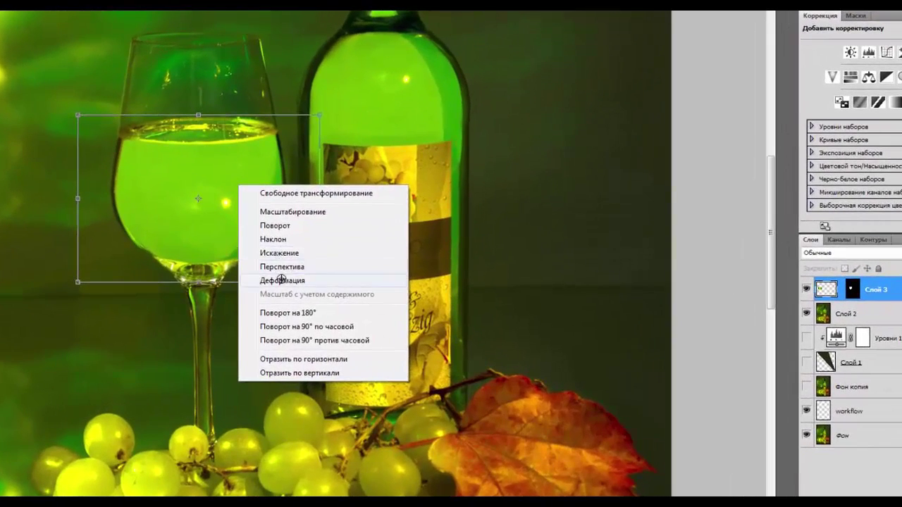
pyautogui.click(349, 305)
pyautogui.moveTo(283, 140); pyautogui.dragTo(269, 139)
pyautogui.moveTo(222, 205); pyautogui.dragTo(240, 205)
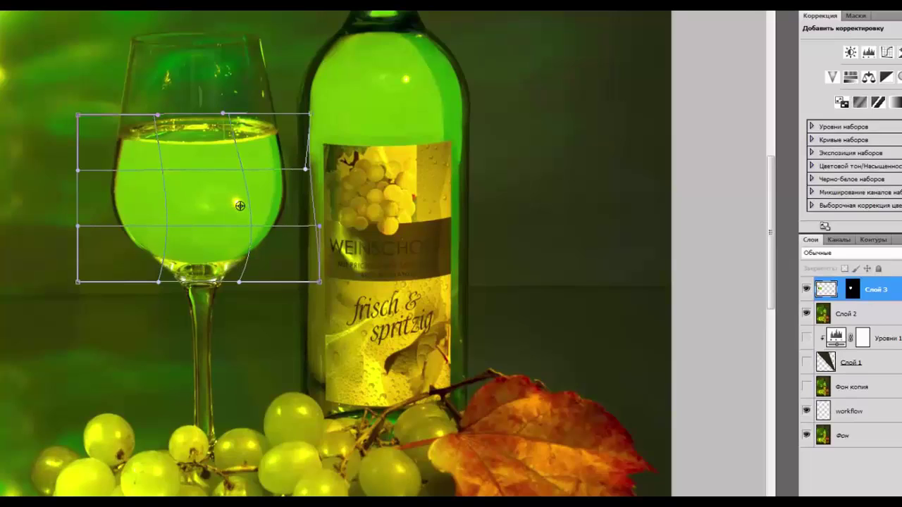
pyautogui.moveTo(260, 122); pyautogui.dragTo(251, 122)
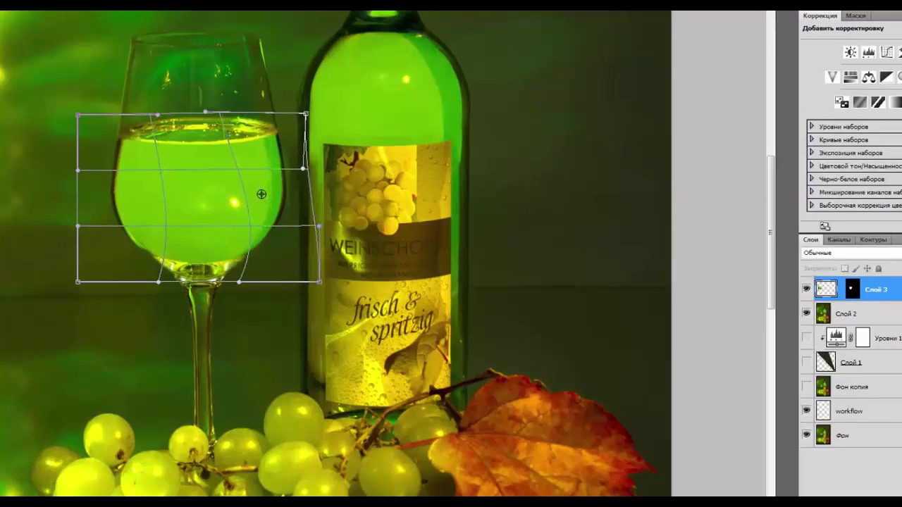
pyautogui.press('Return')
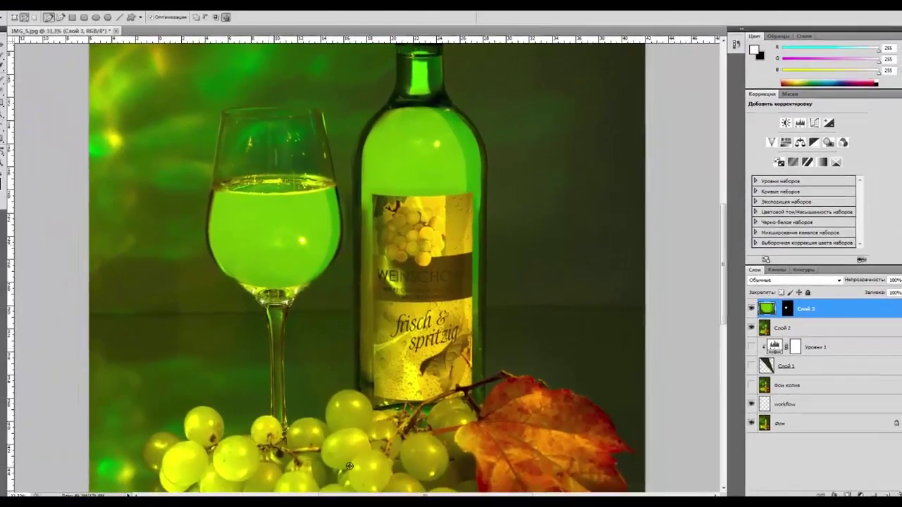
# - Stamp all visible layers into a new merged layer at the top of the layer stack
pyautogui.hotkey('ctrl', '-')
pyautogui.hotkey('ctrl', '-')
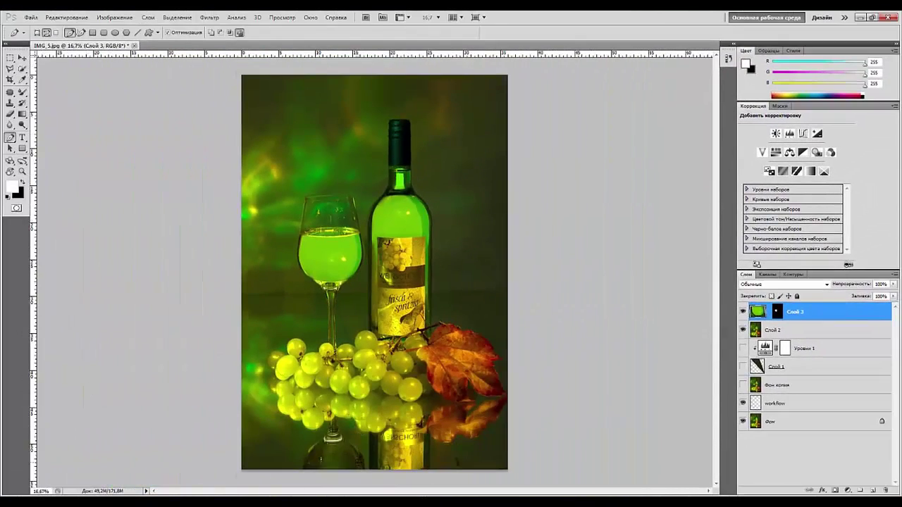
pyautogui.hotkey('ctrl', '+')
pyautogui.hotkey('ctrl', '+')
pyautogui.hotkey('ctrl', '+')
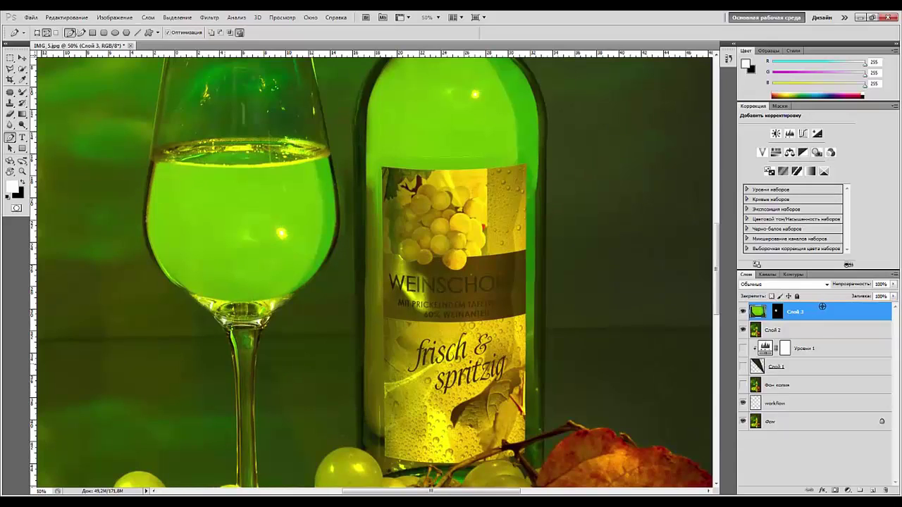
pyautogui.hotkey('ctrl', 'shift', 'alt', 'e')
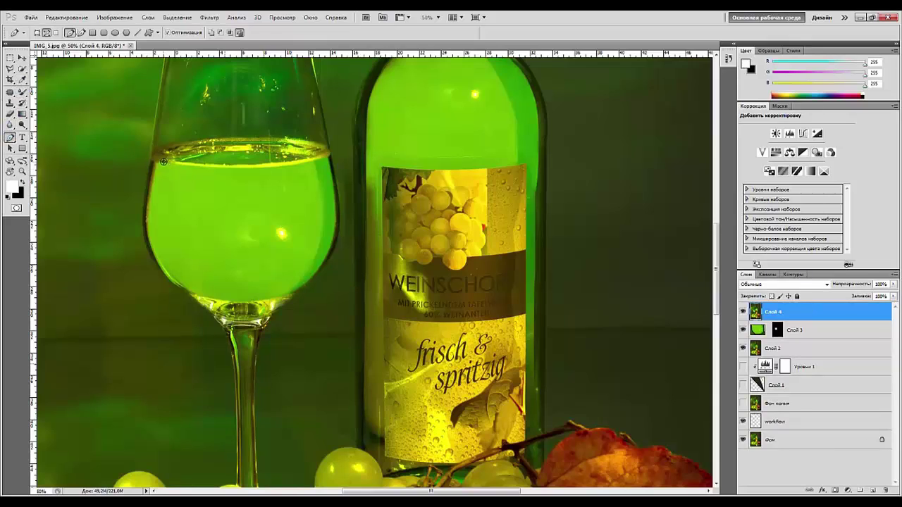
# - Draw a closed, narrow curved Pen path inside the left side of the wine, from the liquid surface down to the bowl's base
pyautogui.click(189, 165)
pyautogui.moveTo(187, 238); pyautogui.dragTo(174, 270)
pyautogui.click(203, 296)
pyautogui.moveTo(159, 202); pyautogui.dragTo(163, 161)
# - Convert the narrow curved path into a new anti-aliased selection with a 1-pixel feather
pyautogui.hotkey('ctrl', '-')
pyautogui.hotkey('ctrl', '-')
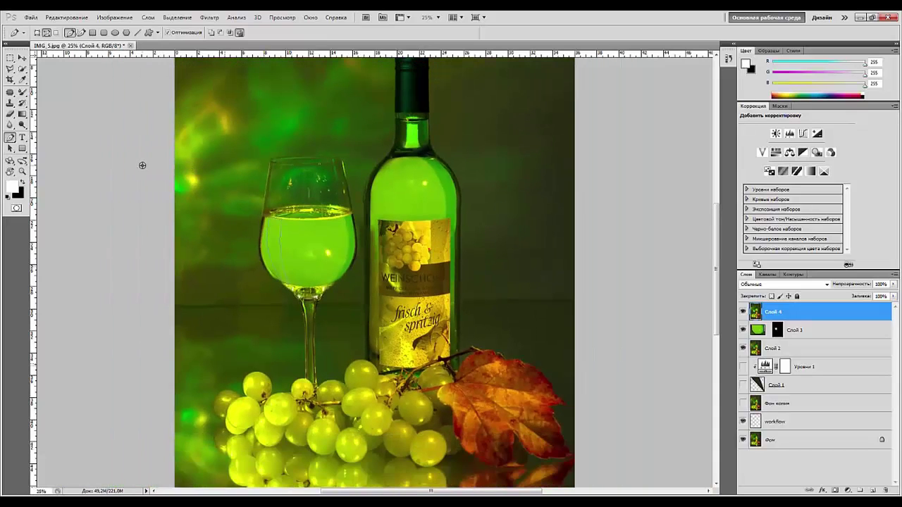
pyautogui.rightClick(275, 242)
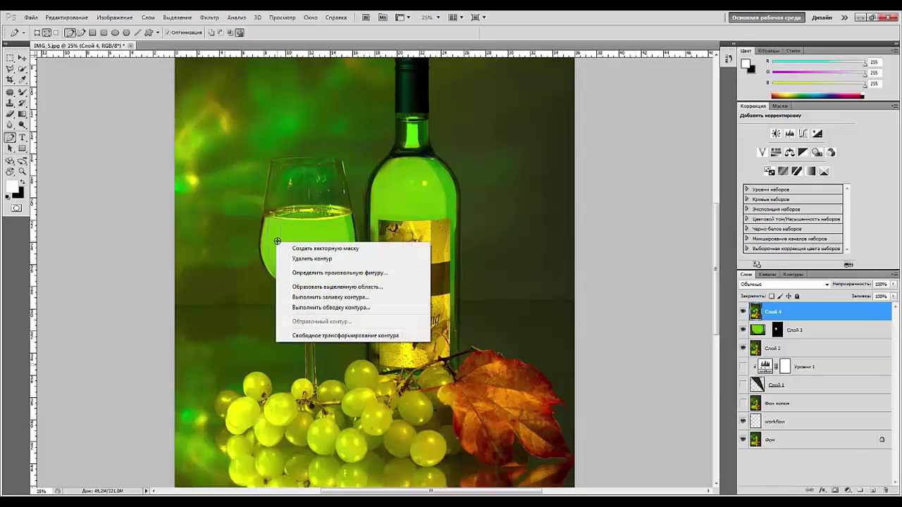
pyautogui.click(317, 288)
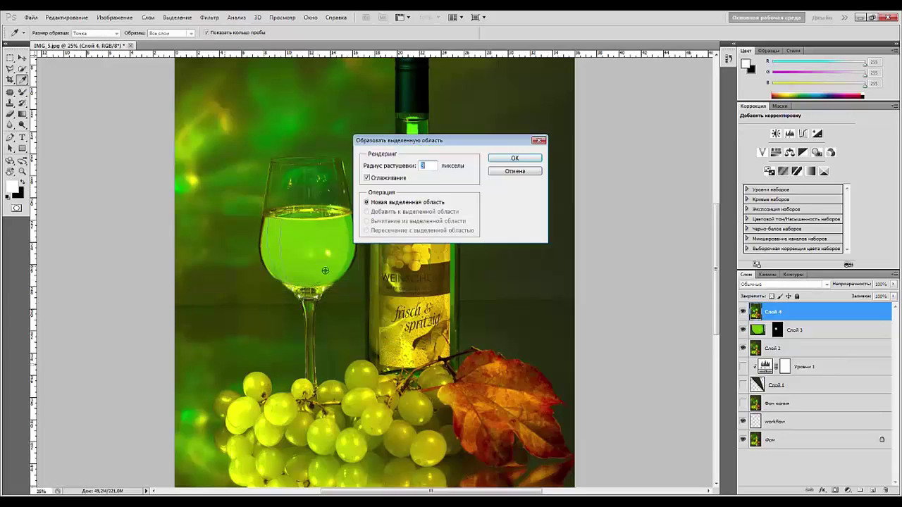
pyautogui.write('1')
pyautogui.click(514, 157)
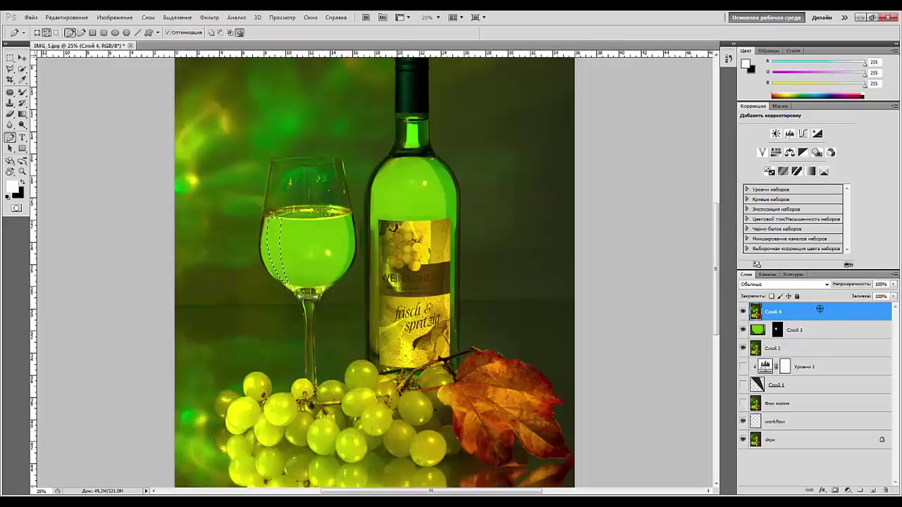
# - Brighten the selected strip of wine with a clipped Levels adjustment: midtones 1.37, white input 240 and black output 31
pyautogui.click(789, 133)
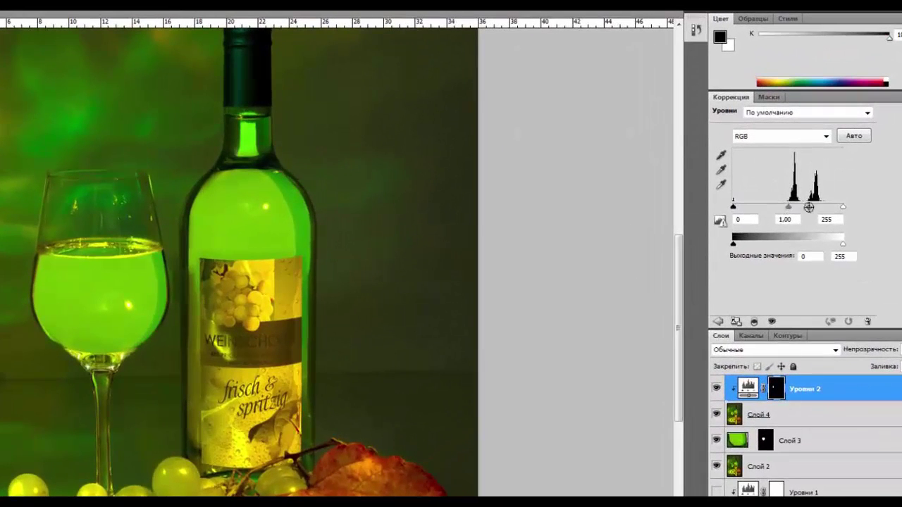
pyautogui.moveTo(791, 208); pyautogui.dragTo(776, 205)
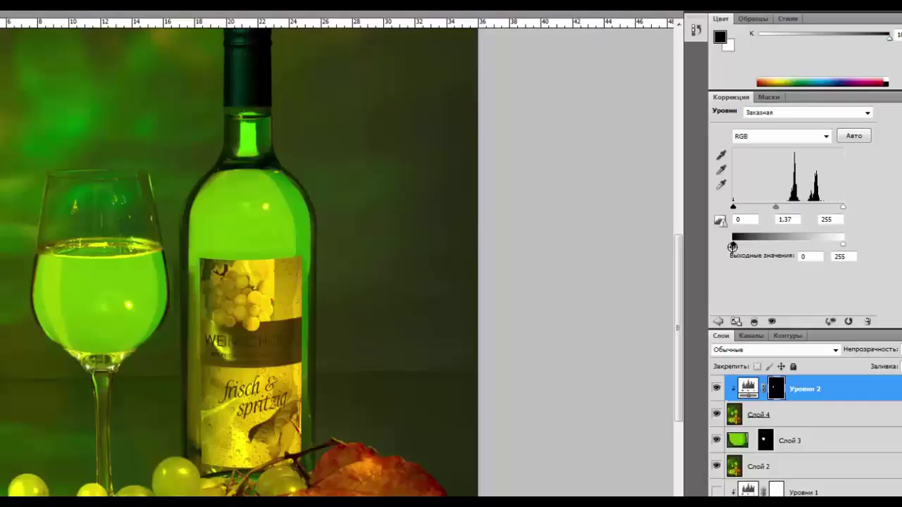
pyautogui.moveTo(733, 244)
pyautogui.mouseDown()
pyautogui.moveTo(768, 245)
pyautogui.moveTo(746, 245)
pyautogui.mouseUp()
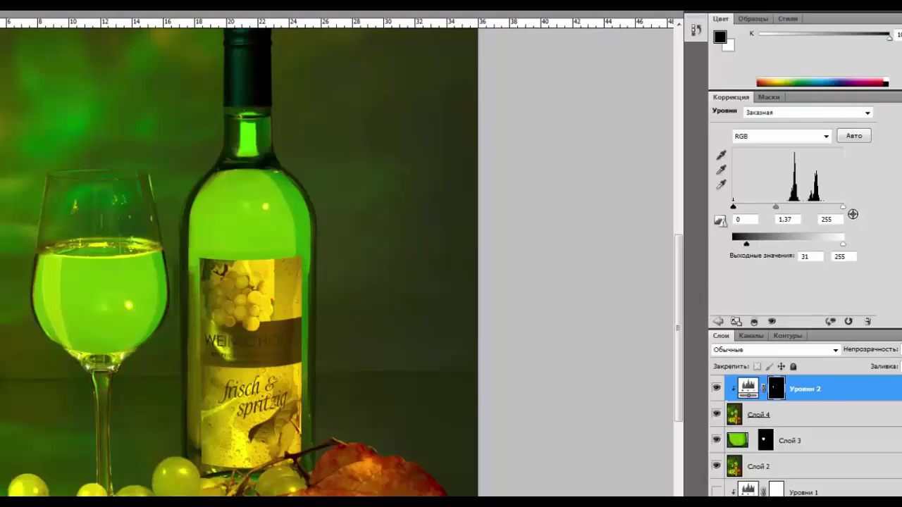
pyautogui.moveTo(843, 206); pyautogui.dragTo(831, 206)
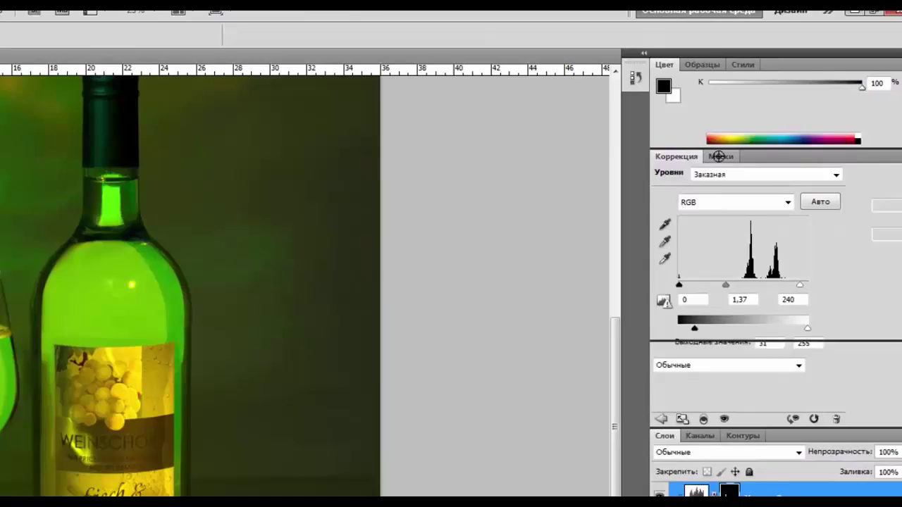
# - Feather the Levels adjustment's mask to soften the strip's edges, and stamp all visible layers into a new layer on top
pyautogui.click(719, 155)
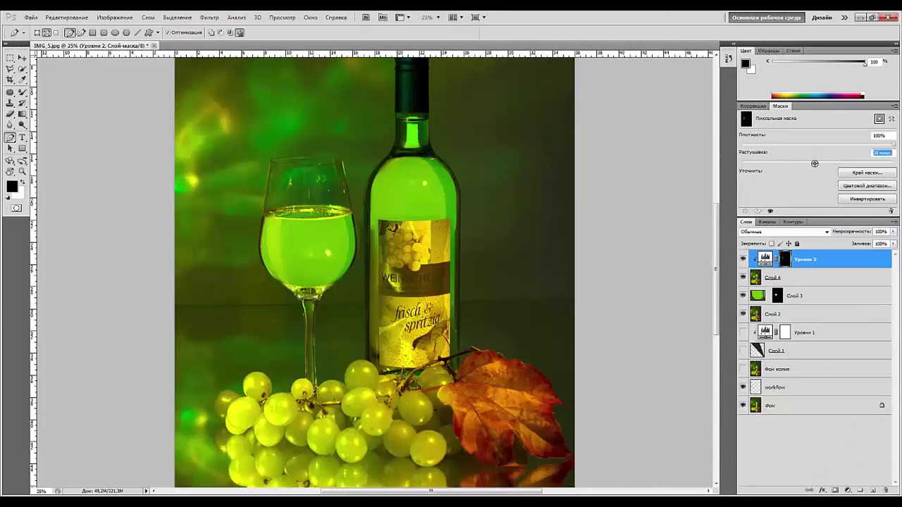
pyautogui.moveTo(812, 164); pyautogui.dragTo(811, 164)
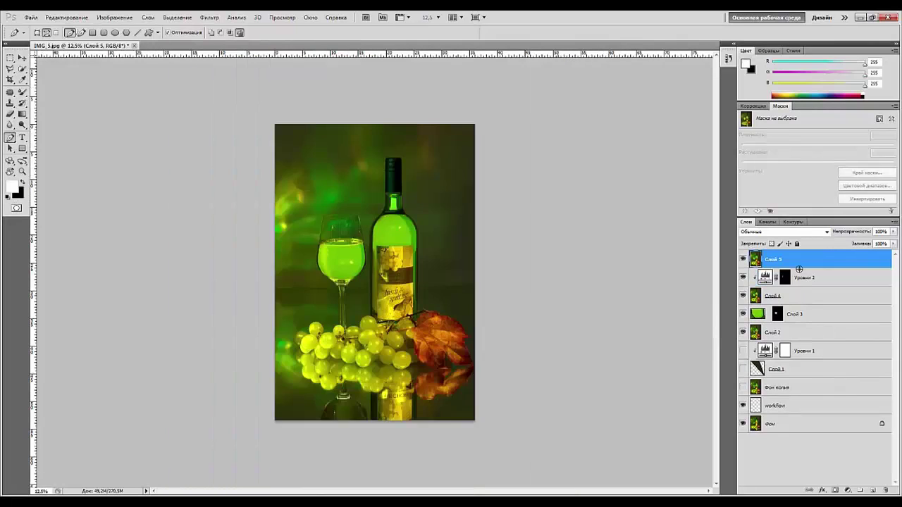
# - Draw an elliptical selection that fits the liquid surface at the top of the wine in the glass
pyautogui.scroll(5, 358, 217)
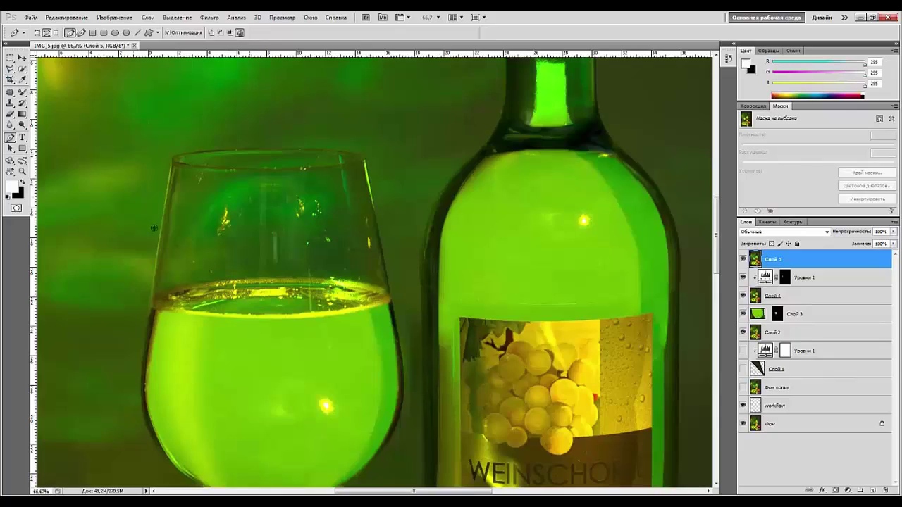
pyautogui.click(10, 58)
pyautogui.moveTo(9, 57); pyautogui.dragTo(32, 67)
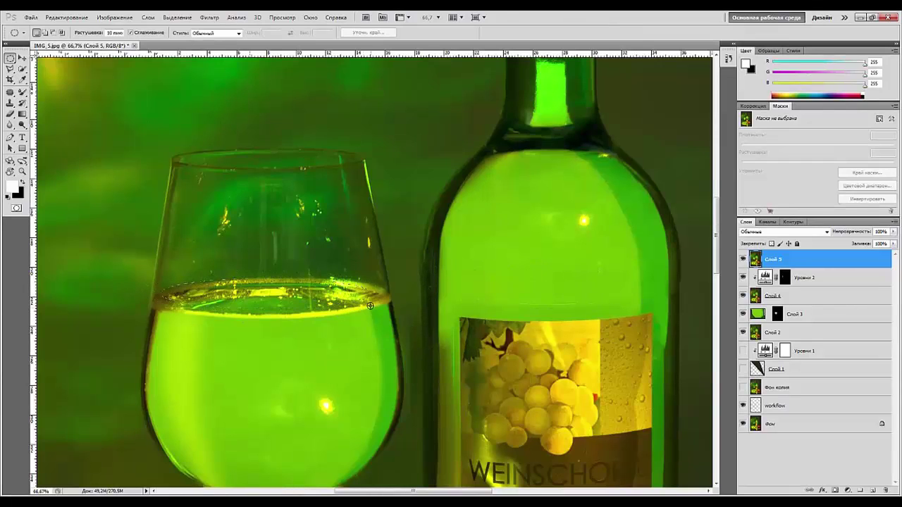
pyautogui.press('space')
pyautogui.moveTo(325, 236)
pyautogui.mouseDown()
pyautogui.moveTo(337, 203)
pyautogui.moveTo(396, 237)
pyautogui.moveTo(370, 245)
pyautogui.moveTo(352, 233)
pyautogui.moveTo(370, 278)
pyautogui.moveTo(357, 322)
pyautogui.moveTo(352, 315)
pyautogui.mouseUp()
pyautogui.moveTo(385, 310); pyautogui.dragTo(386, 314)
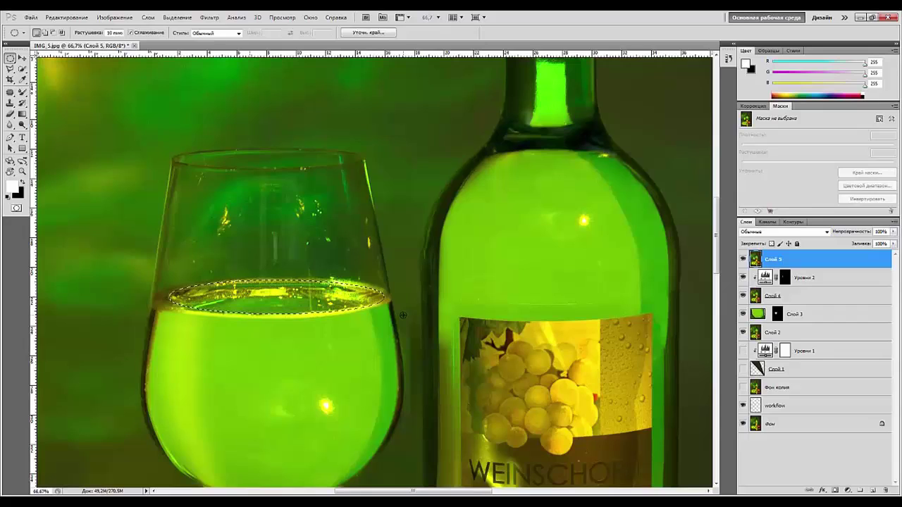
# - Shift the elliptical selection down onto clean wine, copy that area to a new layer, and place the copy over the liquid surface
pyautogui.moveTo(263, 303); pyautogui.dragTo(263, 351)
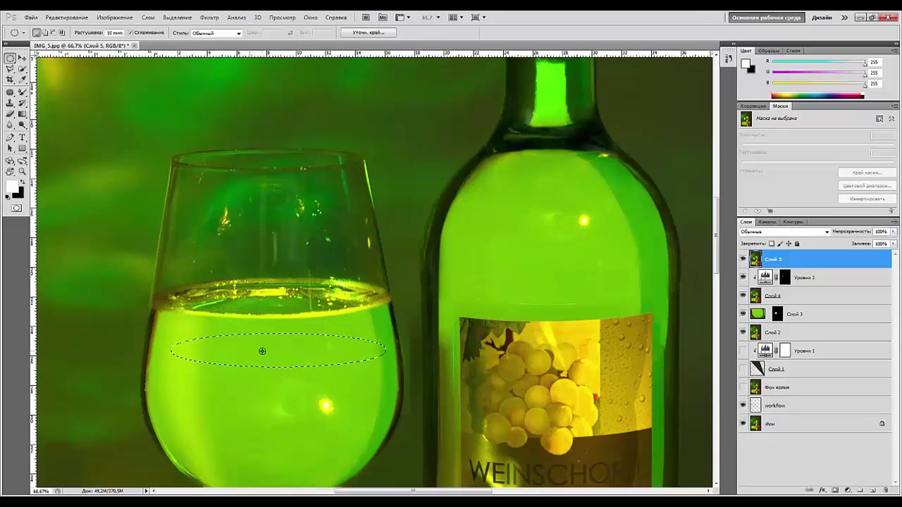
pyautogui.hotkey('ctrl', 'j')
pyautogui.press('v')
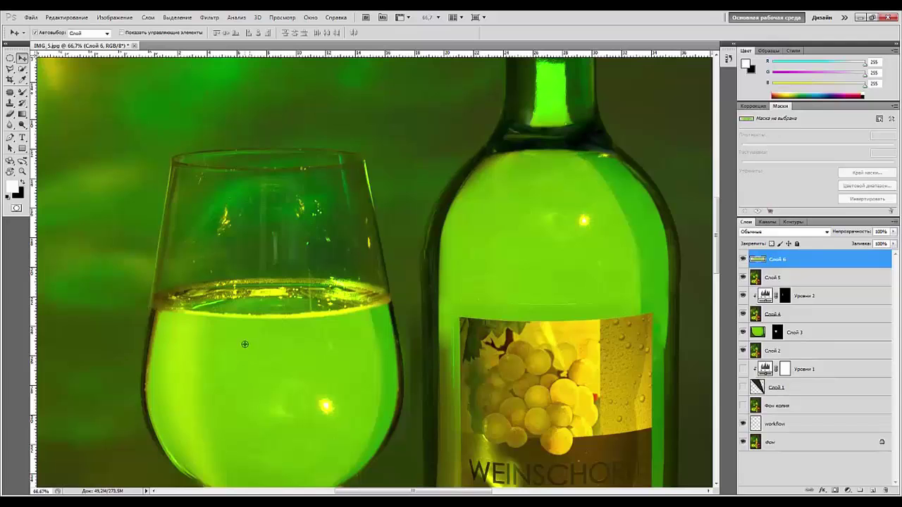
pyautogui.moveTo(245, 344); pyautogui.dragTo(237, 310)
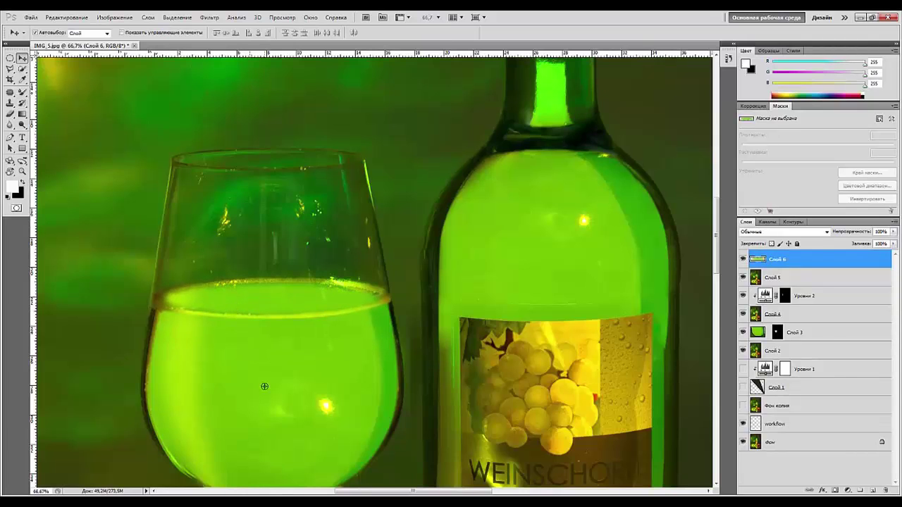
# - Darken the liquid-surface patch with a clipped Levels adjustment: black input 88, midtones 0.78 and white output 229
pyautogui.hotkey('ctrl', '-')
pyautogui.hotkey('ctrl', '-')
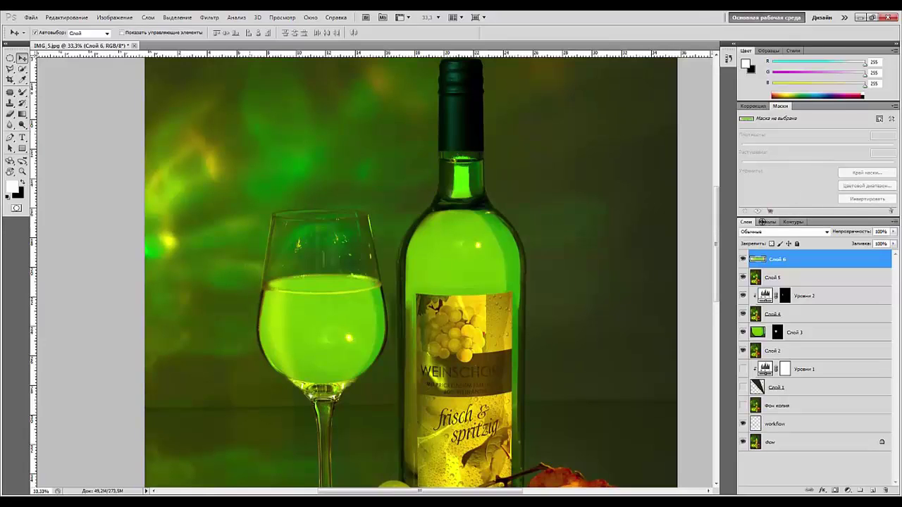
pyautogui.click(752, 106)
pyautogui.click(789, 133)
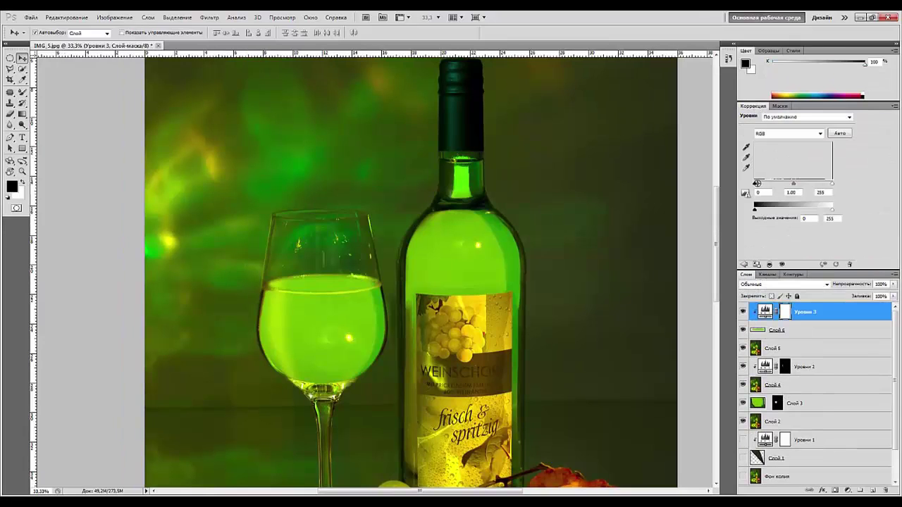
pyautogui.moveTo(756, 184); pyautogui.dragTo(804, 183)
pyautogui.moveTo(831, 209); pyautogui.dragTo(823, 209)
pyautogui.moveTo(764, 183); pyautogui.dragTo(781, 184)
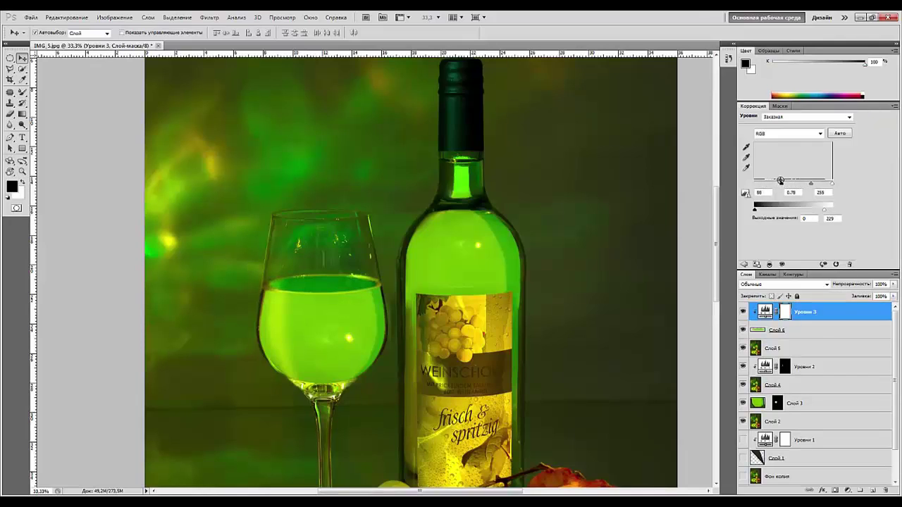
# - Merge the Levels adjustment into the liquid-surface patch and lower the patch layer's opacity to 88%
pyautogui.hotkey('ctrl', '-')
pyautogui.hotkey('ctrl', '-')
pyautogui.hotkey('ctrl', '-')
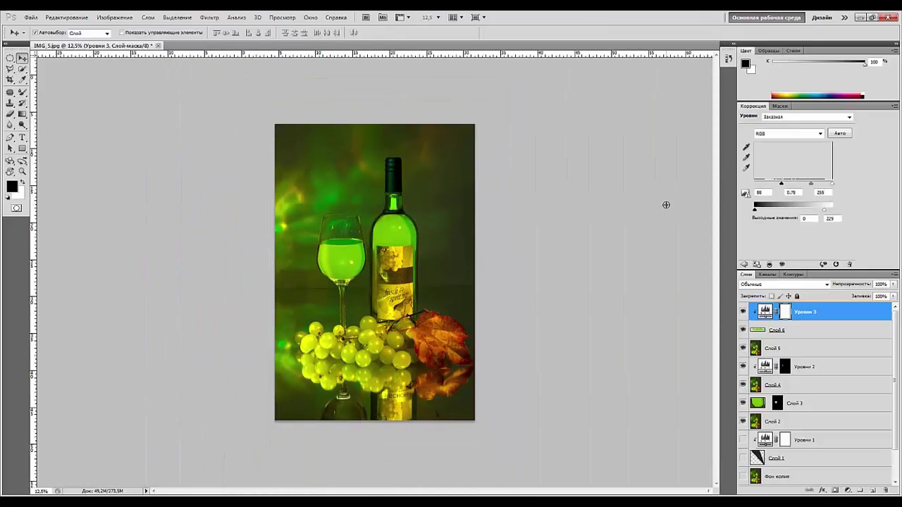
pyautogui.hotkey('ctrl', '+')
pyautogui.hotkey('ctrl', '+')
pyautogui.hotkey('ctrl', '+')
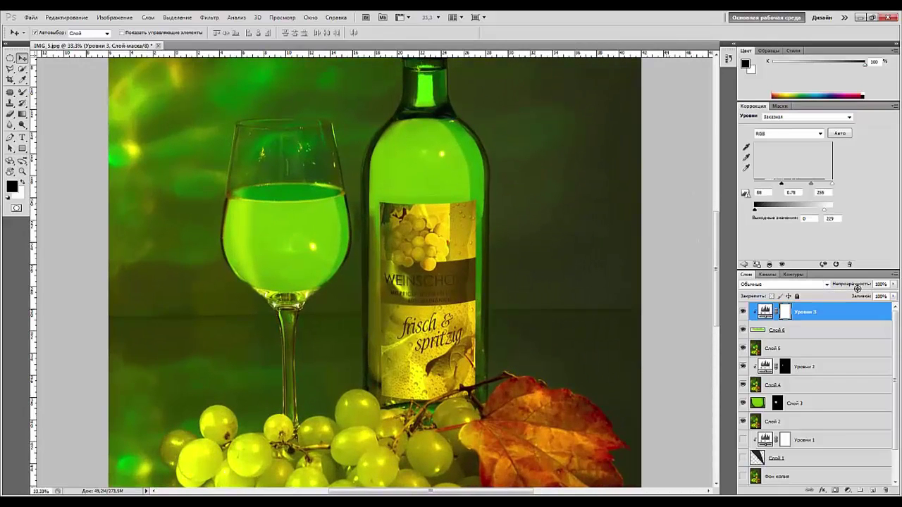
pyautogui.moveTo(859, 284)
pyautogui.mouseDown()
pyautogui.moveTo(824, 284)
pyautogui.moveTo(846, 284)
pyautogui.mouseUp()
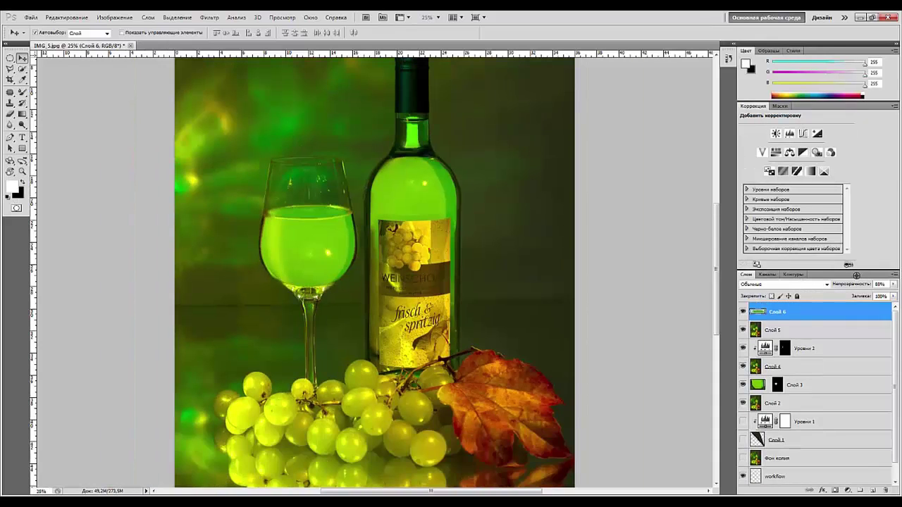
# - Activate the Spot Healing Brush and merge the liquid-surface patch down into the photo layer beneath it
pyautogui.hotkey('ctrl', '-')
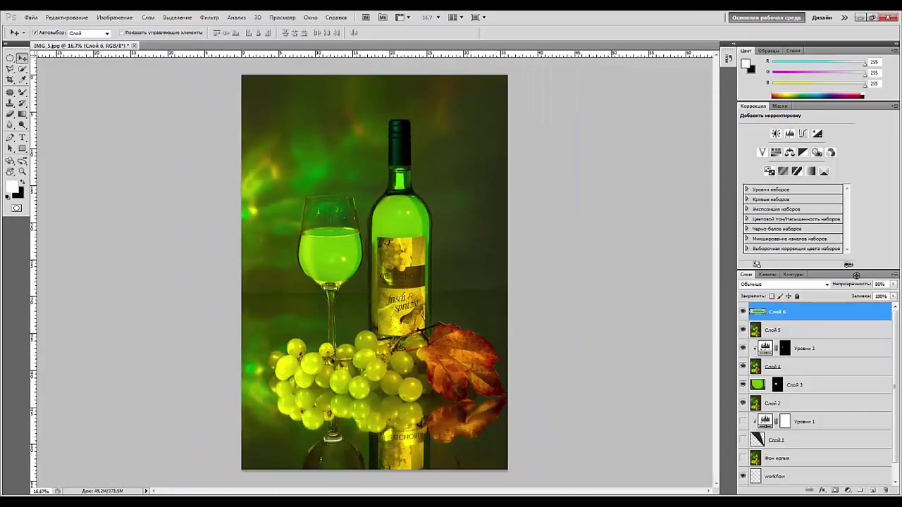
pyautogui.hotkey('ctrl', '+')
pyautogui.hotkey('ctrl', '+')
pyautogui.hotkey('ctrl', '+')
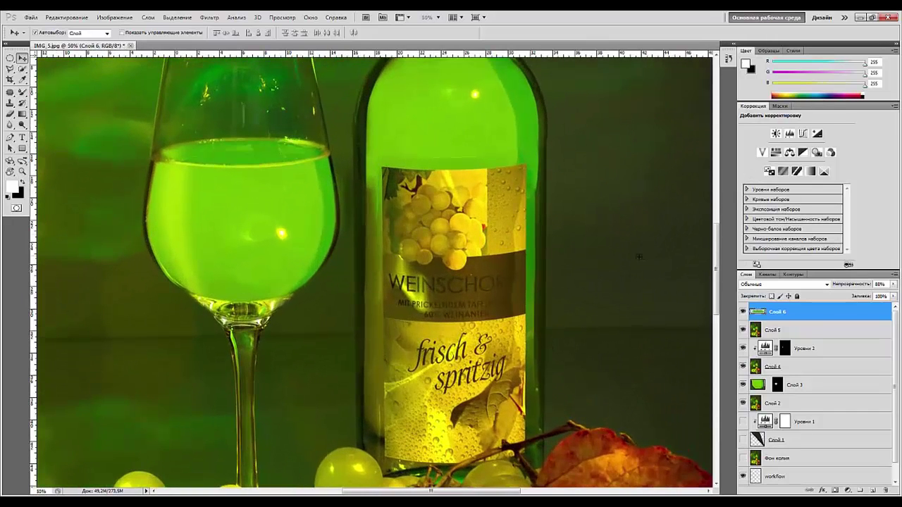
pyautogui.moveTo(232, 261); pyautogui.dragTo(307, 330)
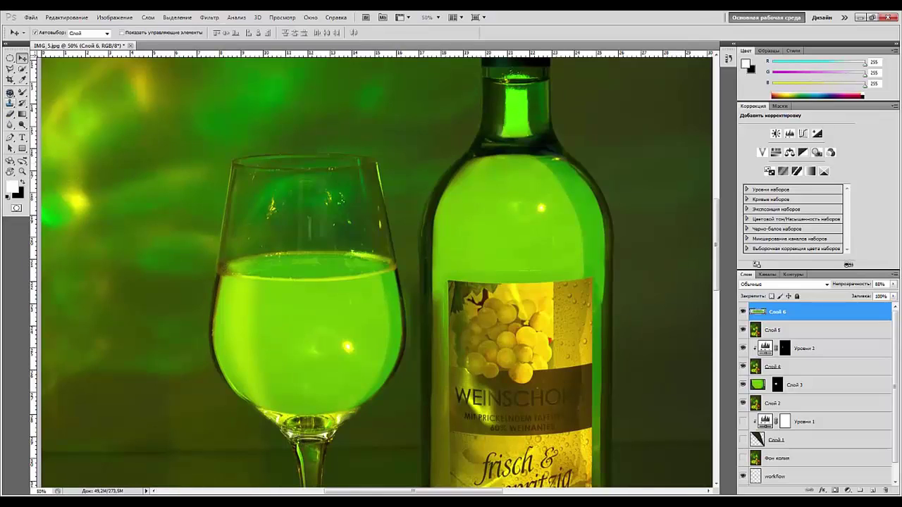
pyautogui.click(9, 92)
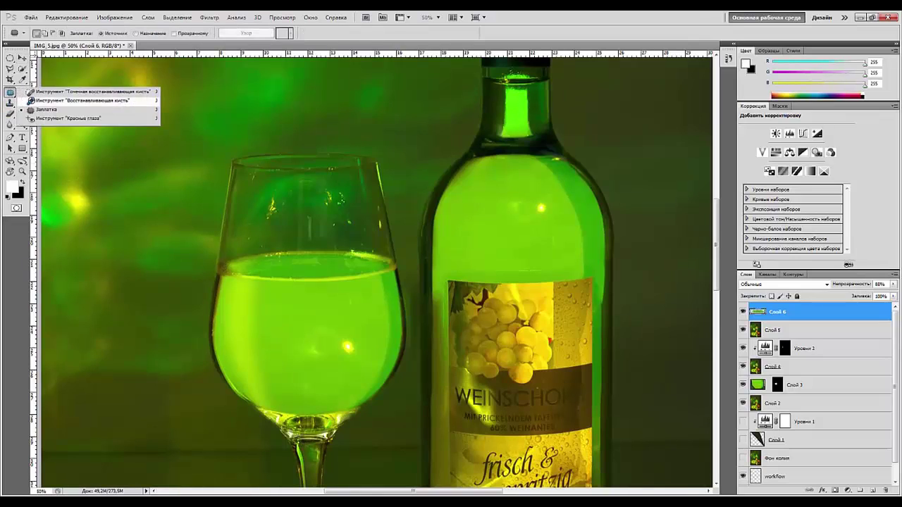
pyautogui.click(37, 92)
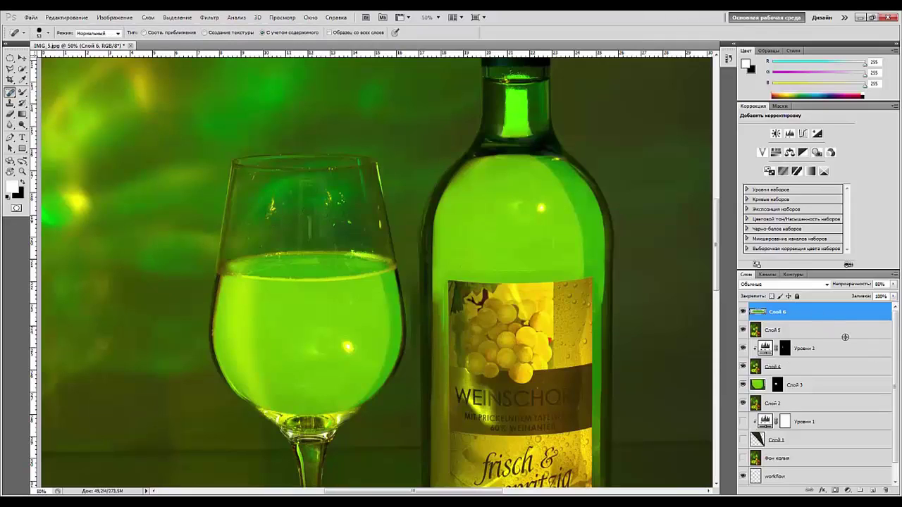
pyautogui.press('Delete')
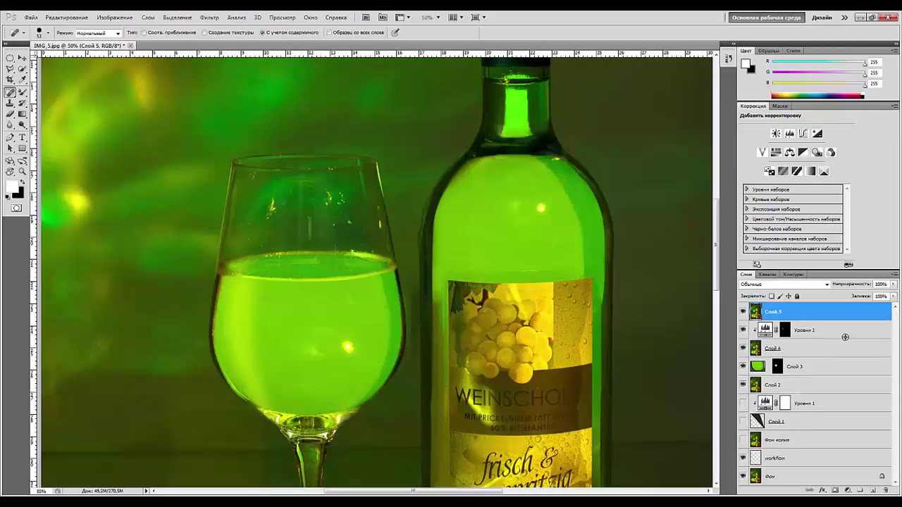
# - Remove the droplets and glints from the empty upper part of the glass with the content-aware Spot Healing Brush
pyautogui.moveTo(275, 209)
pyautogui.mouseDown()
pyautogui.moveTo(338, 191)
pyautogui.moveTo(344, 219)
pyautogui.moveTo(372, 226)
pyautogui.mouseUp()
pyautogui.moveTo(353, 239); pyautogui.dragTo(366, 243)
pyautogui.moveTo(256, 239); pyautogui.dragTo(251, 240)
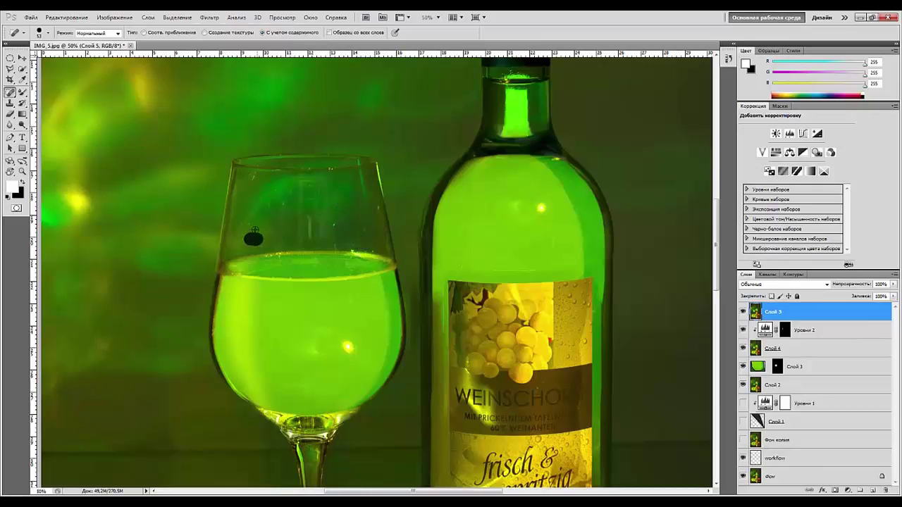
pyautogui.click(247, 222)
pyautogui.click(271, 207)
pyautogui.click(294, 194)
pyautogui.click(283, 206)
pyautogui.moveTo(253, 178)
pyautogui.mouseDown()
pyautogui.moveTo(276, 215)
pyautogui.moveTo(257, 198)
pyautogui.moveTo(276, 201)
pyautogui.mouseUp()
pyautogui.click(293, 198)
pyautogui.moveTo(345, 198)
pyautogui.mouseDown()
pyautogui.moveTo(343, 229)
pyautogui.moveTo(362, 223)
pyautogui.moveTo(363, 235)
pyautogui.mouseUp()
pyautogui.click(339, 225)
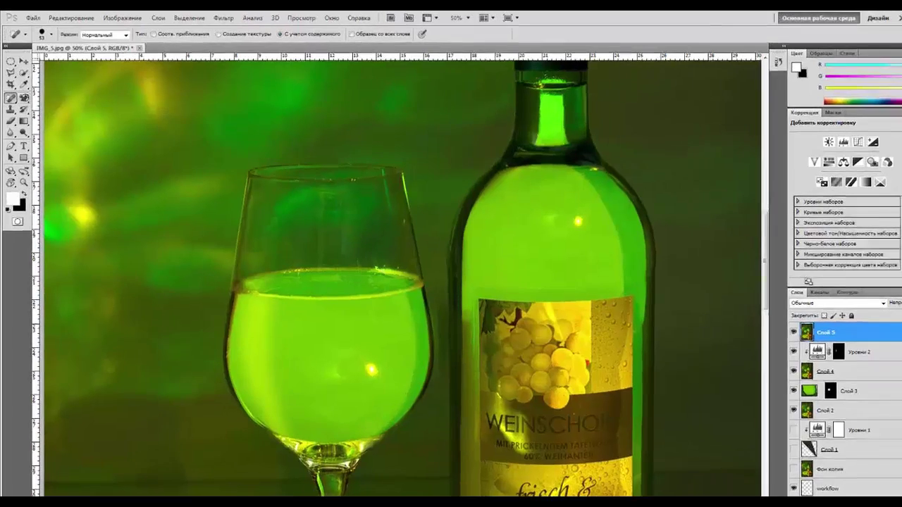
# - Switch to the Mixer Brush and shrink its tip to a few pixels at 0% hardness
pyautogui.click(25, 98)
pyautogui.click(54, 125)
pyautogui.rightClick(363, 194)
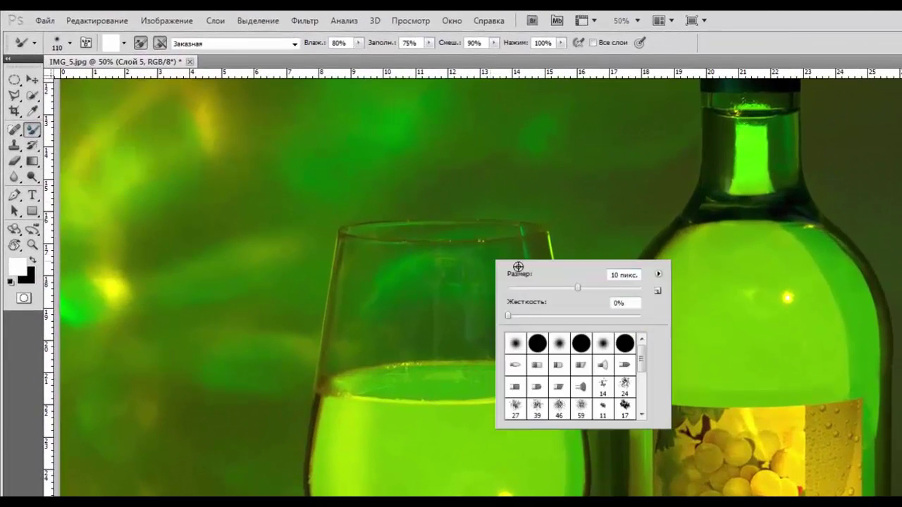
pyautogui.moveTo(577, 288); pyautogui.dragTo(512, 290)
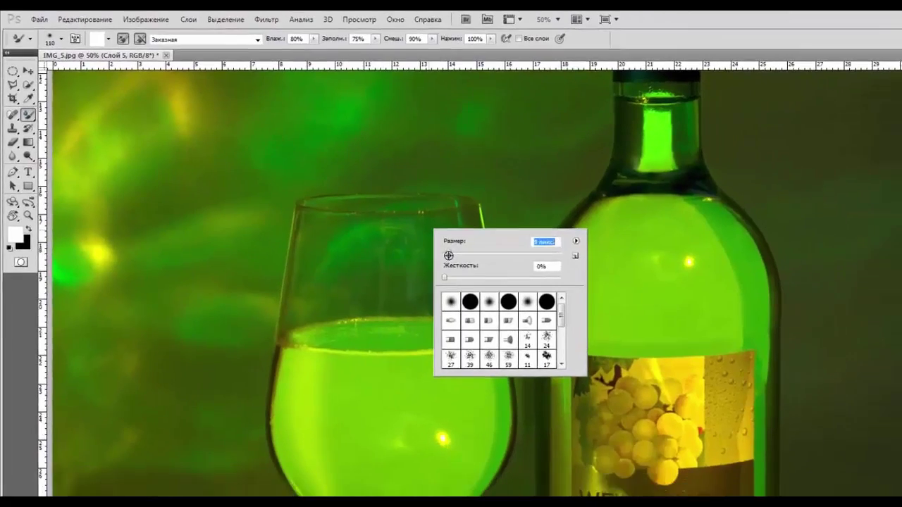
pyautogui.moveTo(449, 255); pyautogui.dragTo(446, 255)
pyautogui.press('Return')
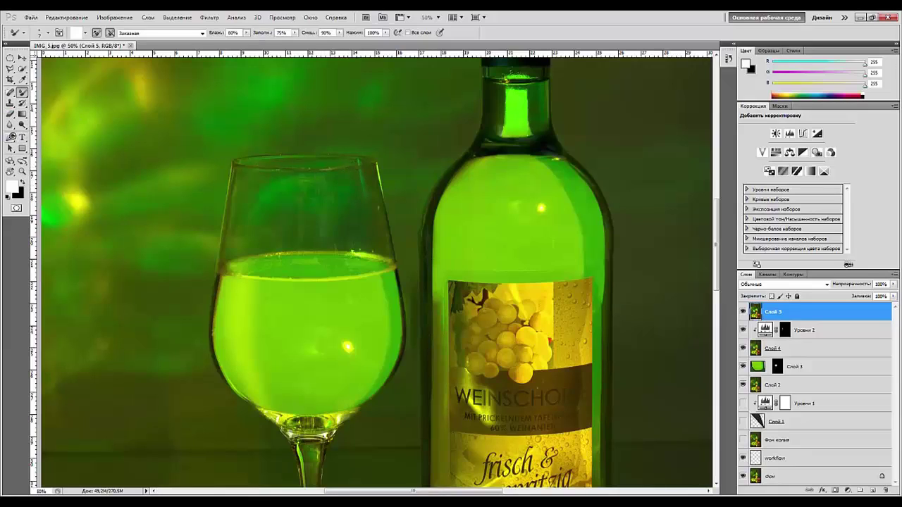
# - Switch to the regular Brush, sample the bright yellow-green highlight on the glass's right edge, and add a new empty layer on top
pyautogui.click(21, 91)
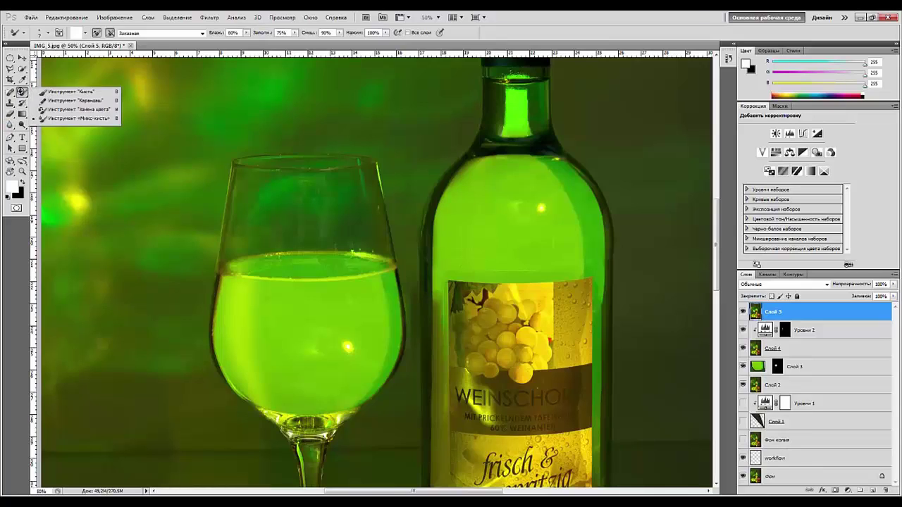
pyautogui.click(70, 92)
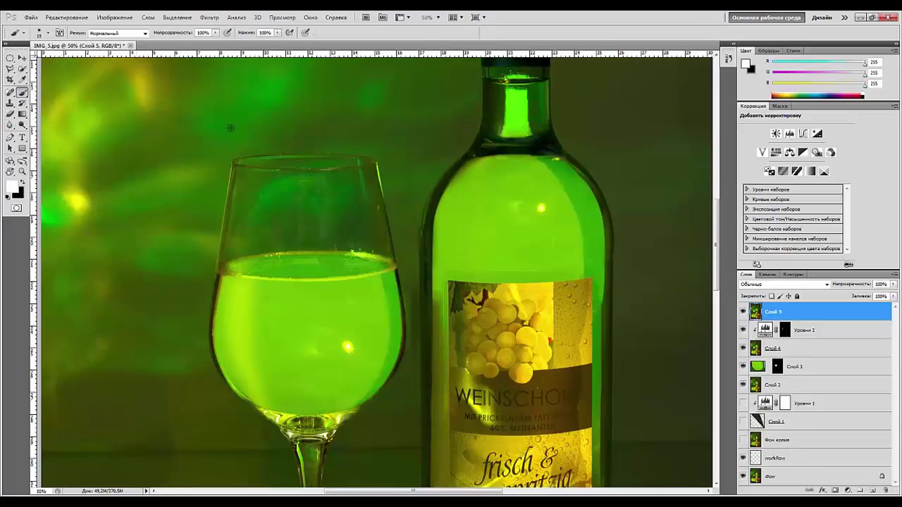
pyautogui.keyDown('alt'); pyautogui.click(378, 174); pyautogui.keyUp('alt')
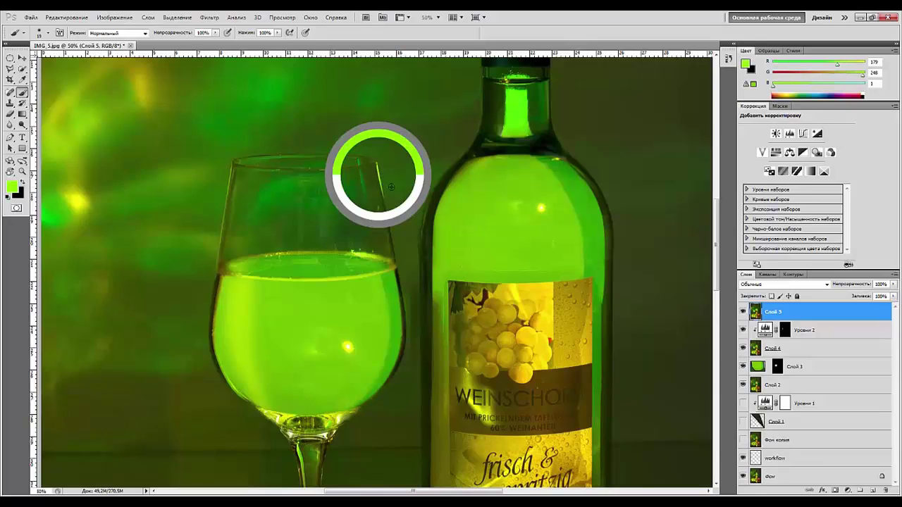
pyautogui.click(872, 491)
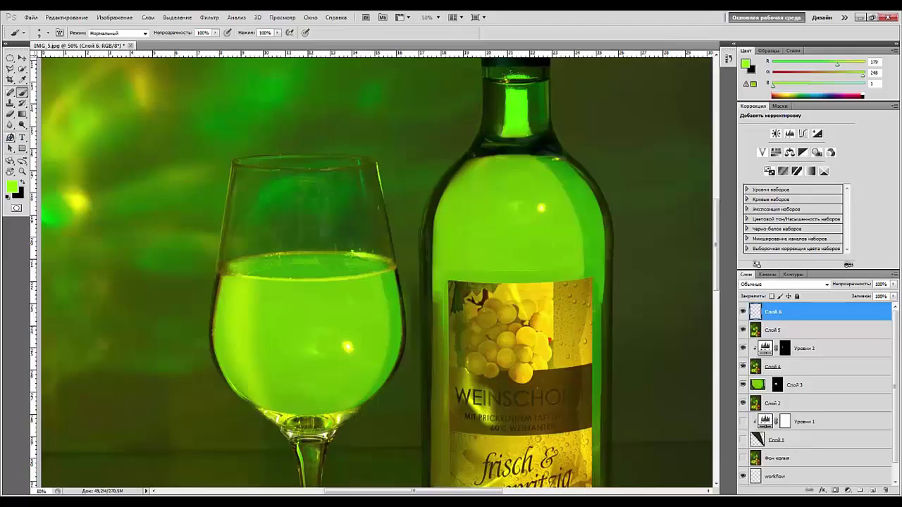
# - Activate the Pen tool in path mode for tracing the glass rim
pyautogui.click(16, 137)
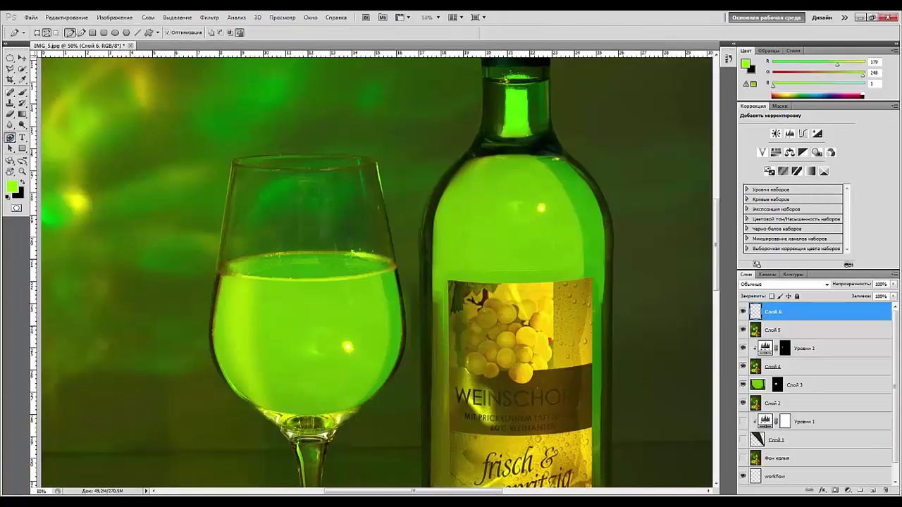
pyautogui.click(10, 138)
pyautogui.click(42, 137)
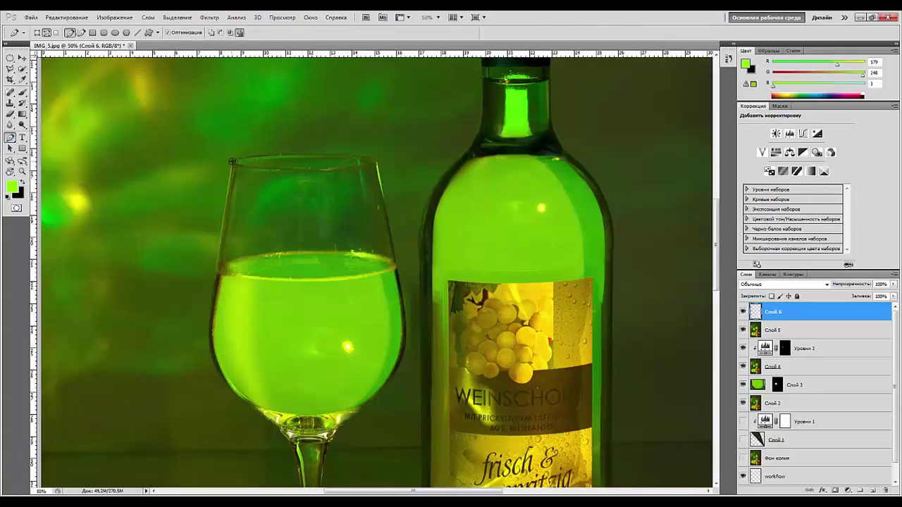
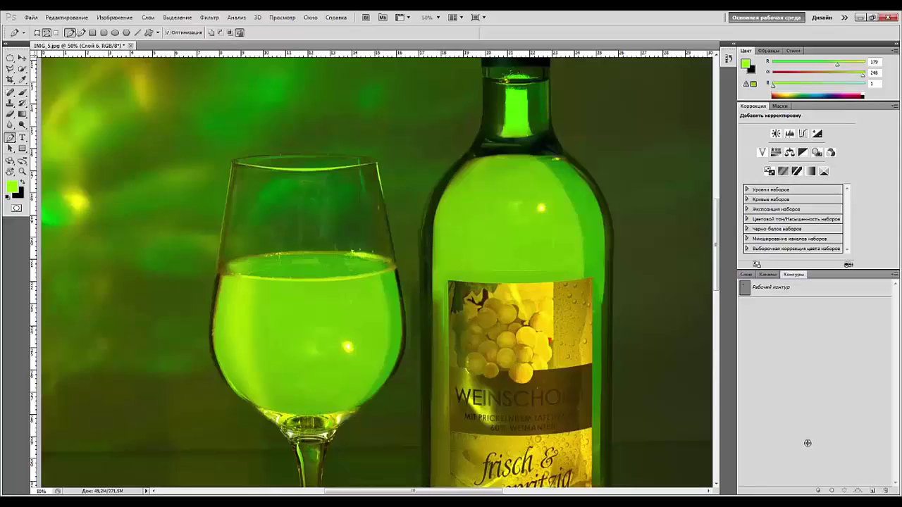
# - Free-transform the bright rim highlight, stretching and skewing its left end so it follows the front edge of the glass rim
pyautogui.hotkey('ctrl', '-')
pyautogui.hotkey('ctrl', '+')
pyautogui.hotkey('ctrl', '+')
pyautogui.hotkey('ctrl', '+')
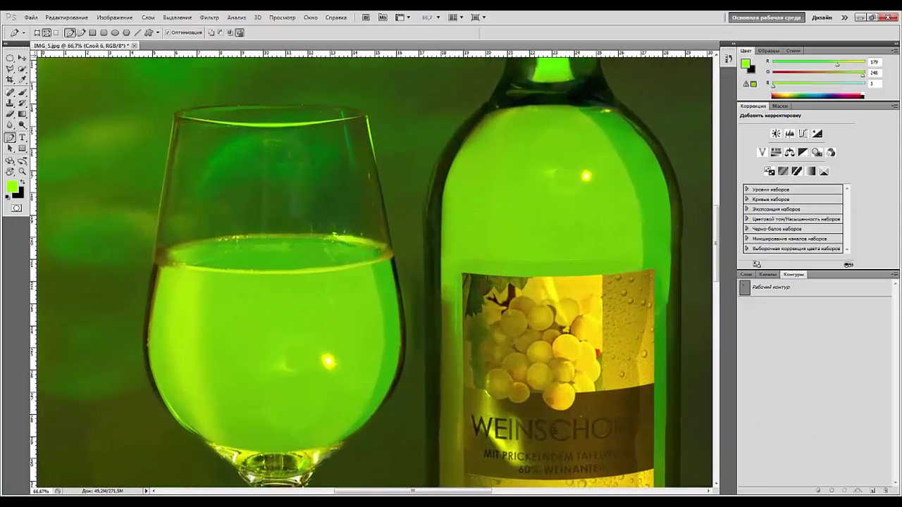
pyautogui.moveTo(315, 278); pyautogui.dragTo(347, 357)
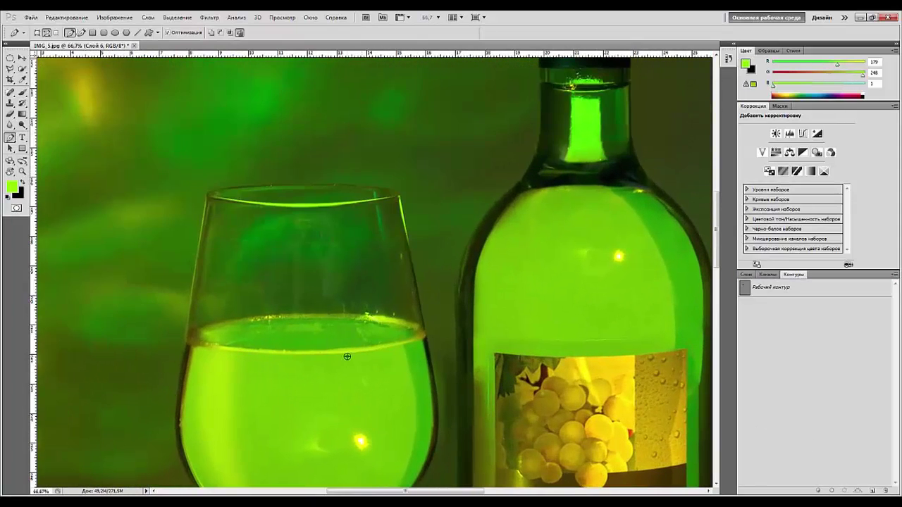
pyautogui.hotkey('ctrl', 't')
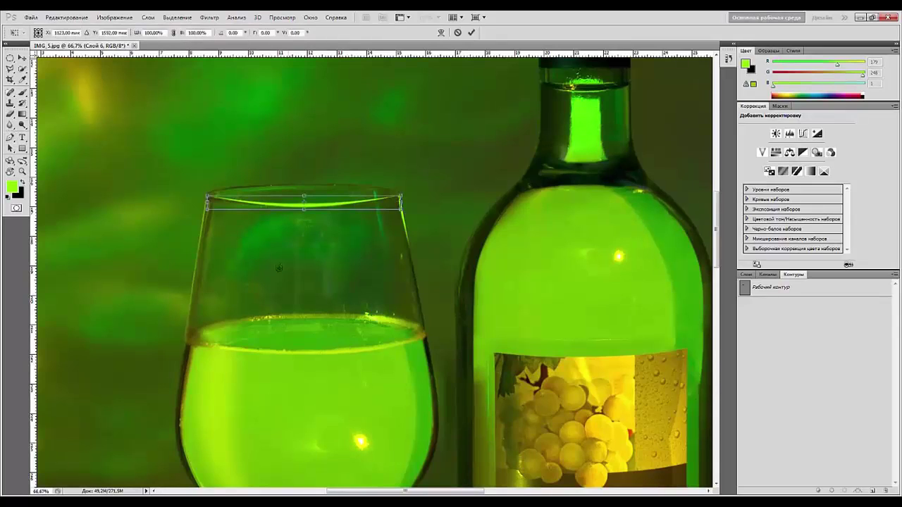
pyautogui.moveTo(205, 210); pyautogui.dragTo(204, 198)
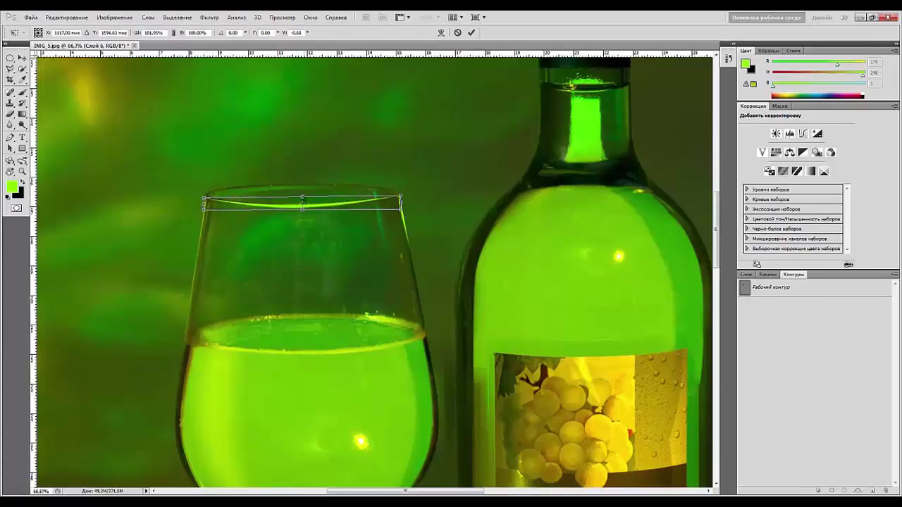
pyautogui.moveTo(301, 199); pyautogui.dragTo(302, 200)
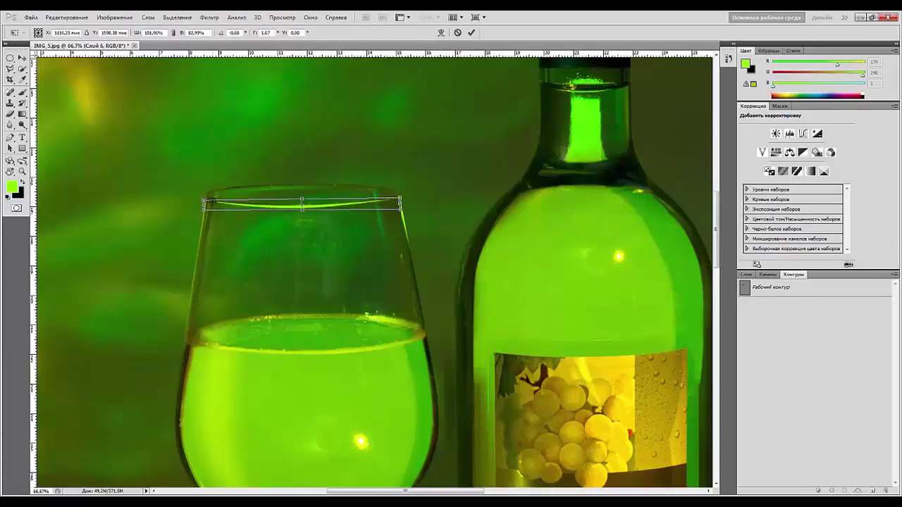
pyautogui.moveTo(202, 200); pyautogui.dragTo(203, 197)
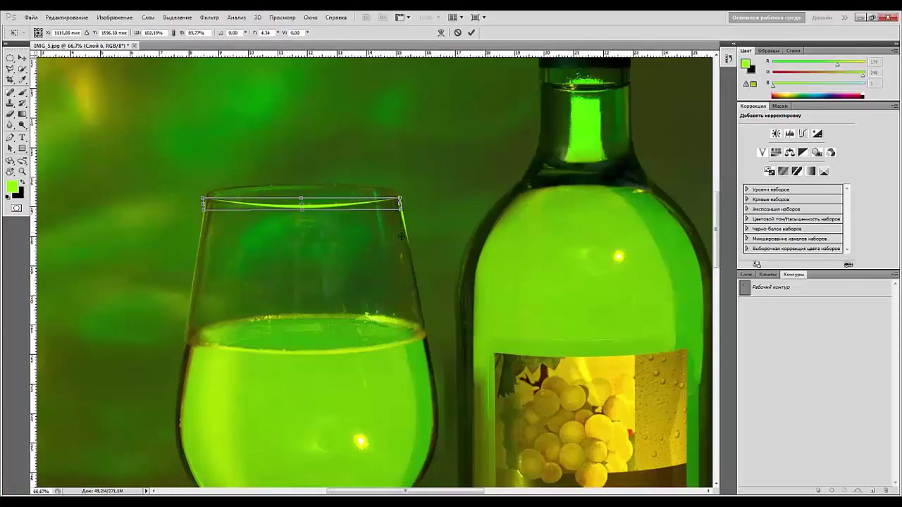
pyautogui.press('Return')
# - Move the rim-highlight layer to the top of the stack and stamp all visible layers into a new layer
pyautogui.hotkey('ctrl', '-')
pyautogui.hotkey('ctrl', '-')
pyautogui.hotkey('ctrl', '-')
pyautogui.hotkey('ctrl', '-')
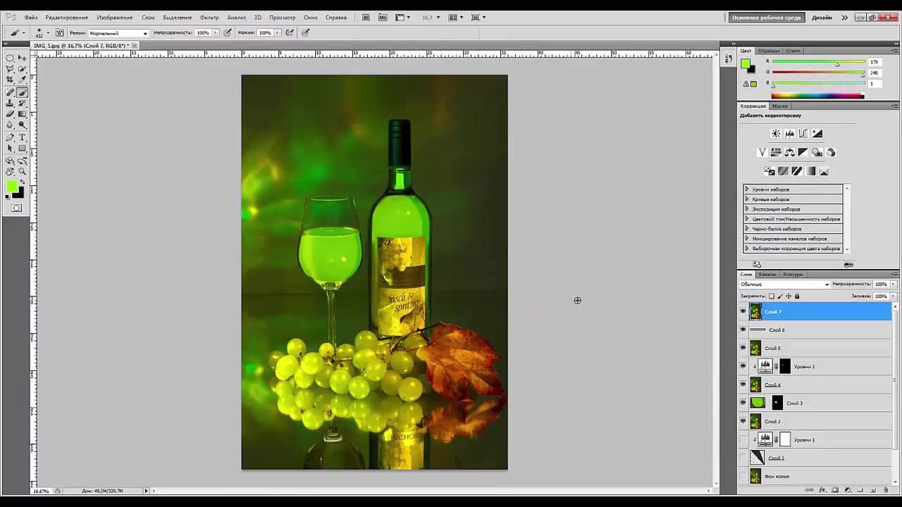
pyautogui.moveTo(832, 313); pyautogui.dragTo(814, 324)
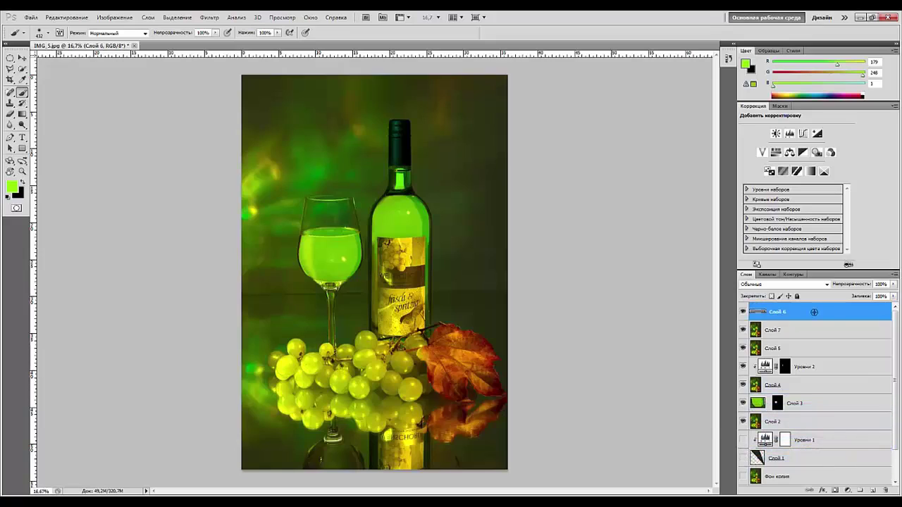
pyautogui.hotkey('ctrl', 'alt', 'shift', 'e')
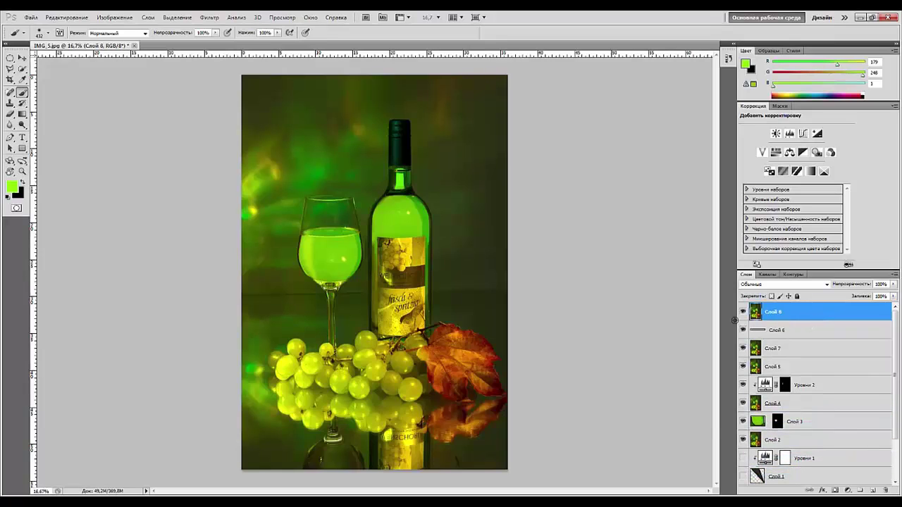
# - Add a clipped Levels adjustment to the merged layer with midtones at 0.83 and the white output level at 198
pyautogui.click(789, 133)
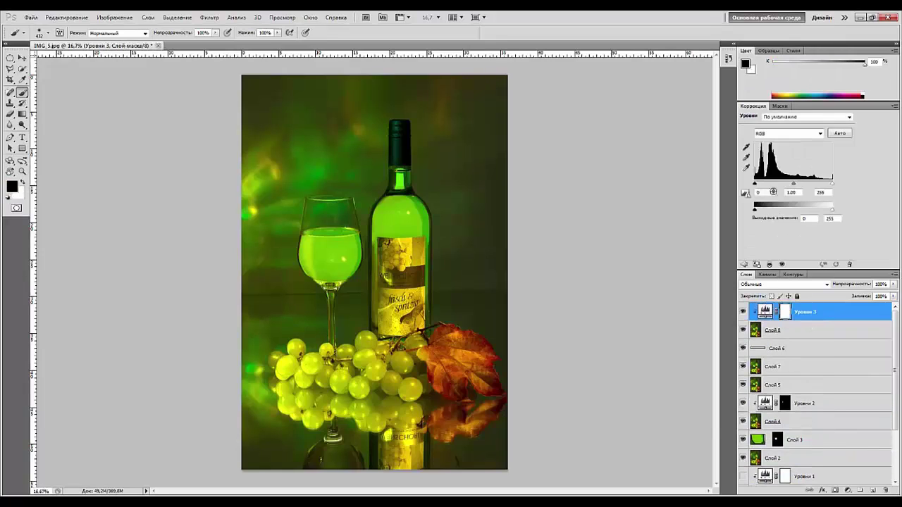
pyautogui.moveTo(825, 209); pyautogui.dragTo(821, 209)
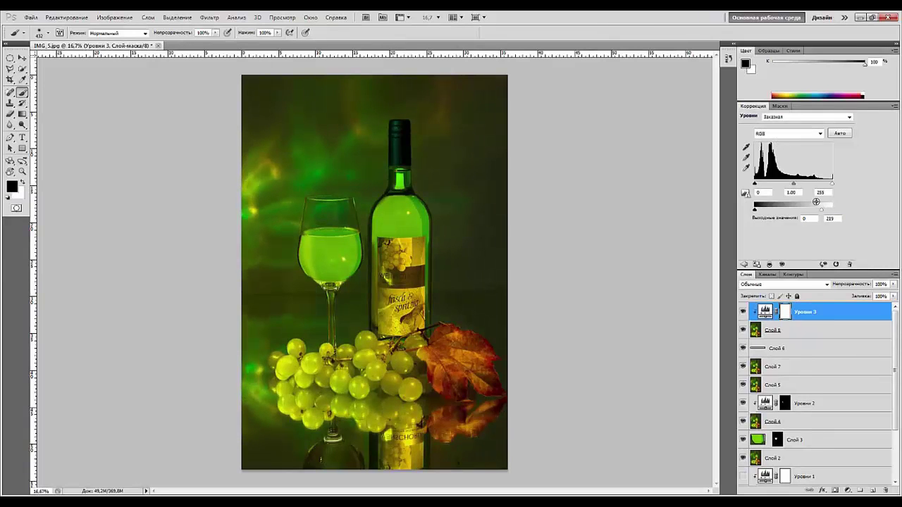
pyautogui.moveTo(793, 183); pyautogui.dragTo(797, 181)
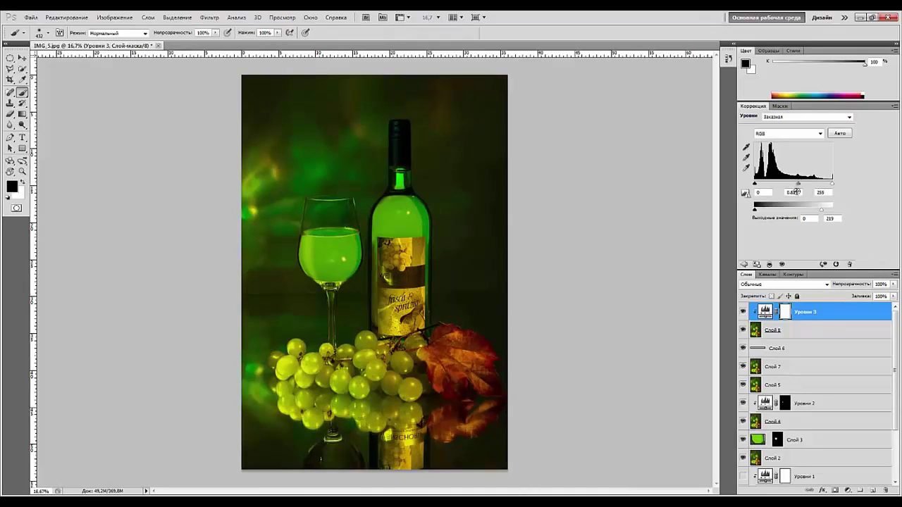
pyautogui.moveTo(821, 209); pyautogui.dragTo(814, 209)
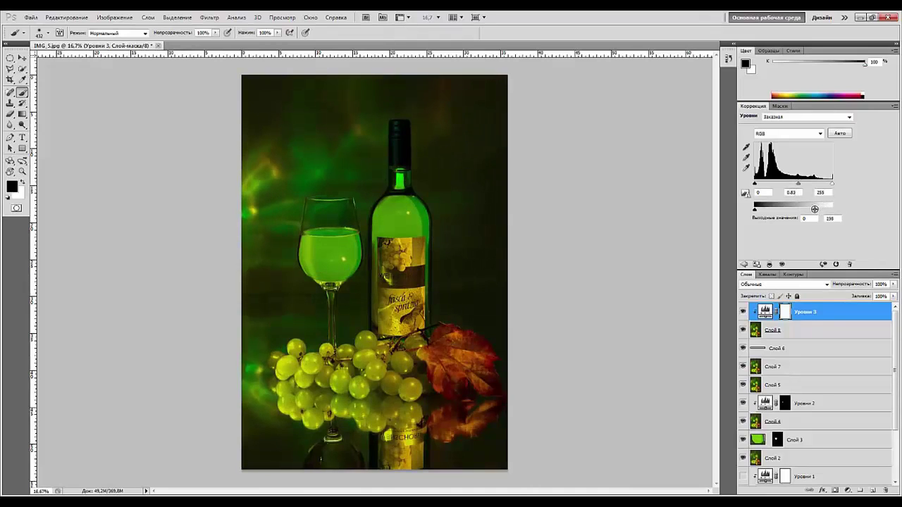
# - Select the mask of the new Levels adjustment and invert it to black
pyautogui.click(813, 315)
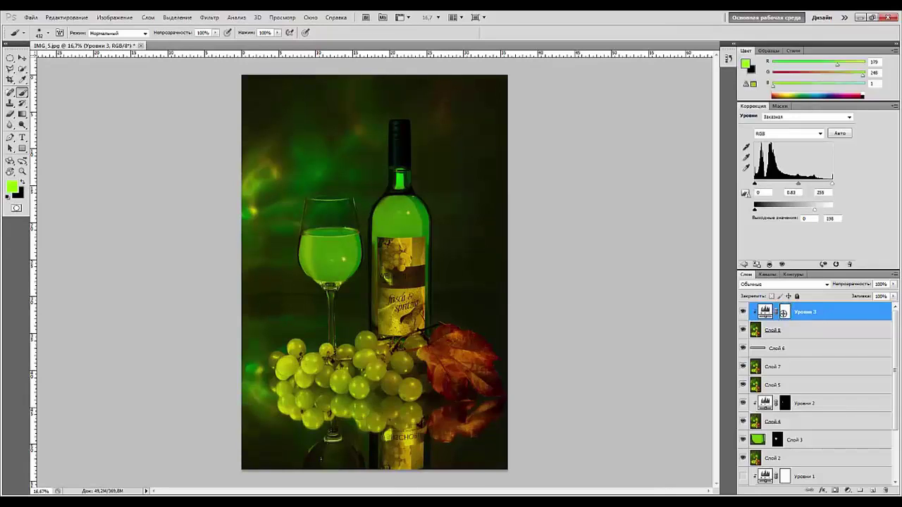
pyautogui.click(785, 313)
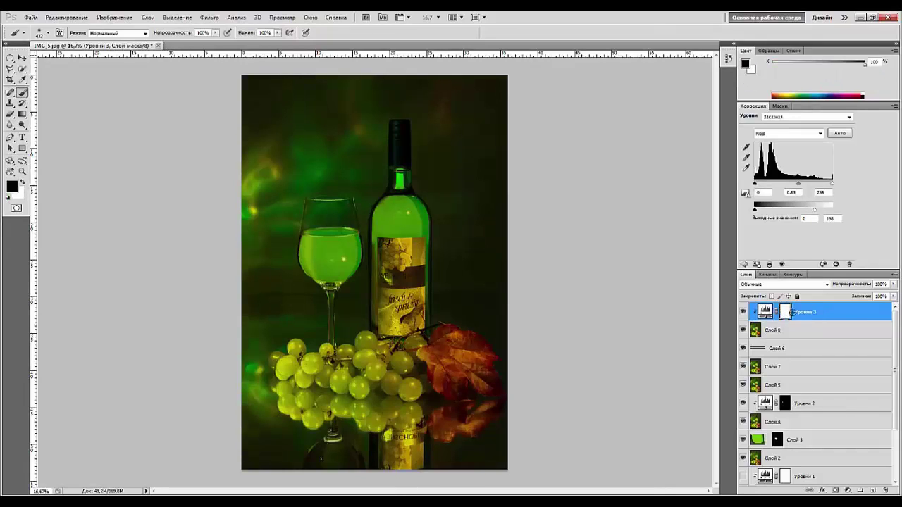
pyautogui.hotkey('ctrl', 'i')
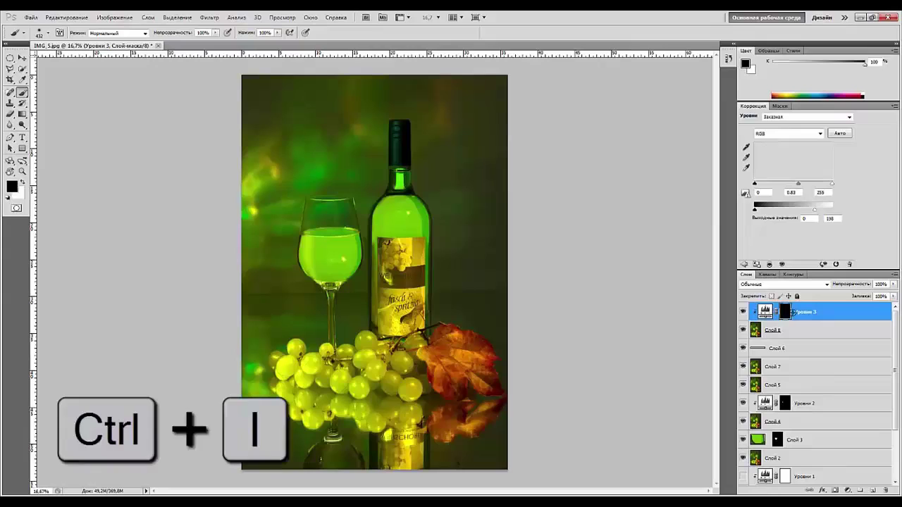
# - Paint white at 43% brush opacity on the Levels mask over the wine in the glass and the upper part of the bottle
pyautogui.hotkey('ctrl', '+')
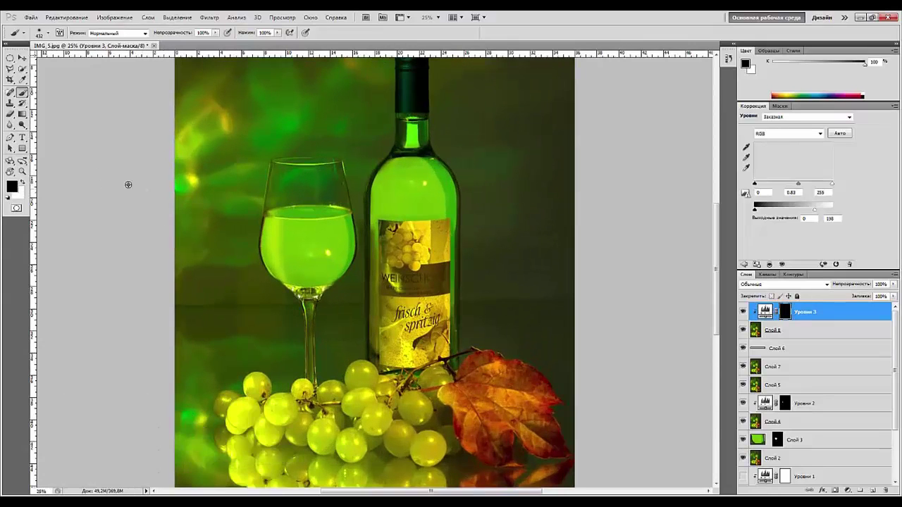
pyautogui.moveTo(179, 32)
pyautogui.mouseDown()
pyautogui.moveTo(165, 33)
pyautogui.moveTo(184, 35)
pyautogui.mouseUp()
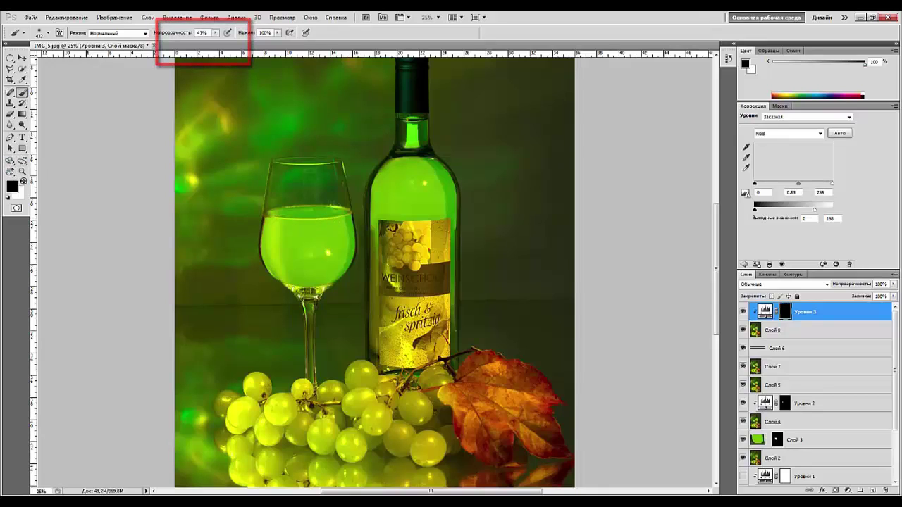
pyautogui.click(22, 181)
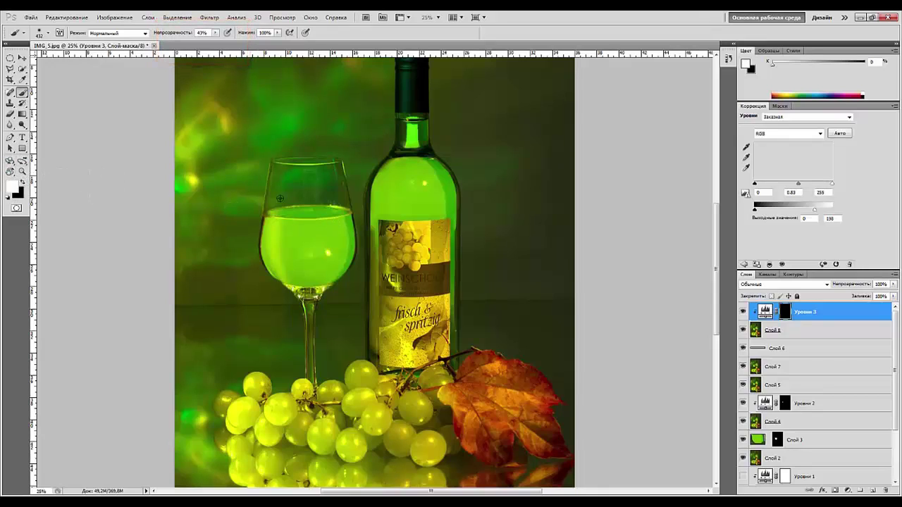
pyautogui.moveTo(334, 219)
pyautogui.mouseDown()
pyautogui.moveTo(265, 225)
pyautogui.moveTo(339, 226)
pyautogui.moveTo(307, 217)
pyautogui.moveTo(267, 221)
pyautogui.moveTo(305, 221)
pyautogui.moveTo(257, 234)
pyautogui.mouseUp()
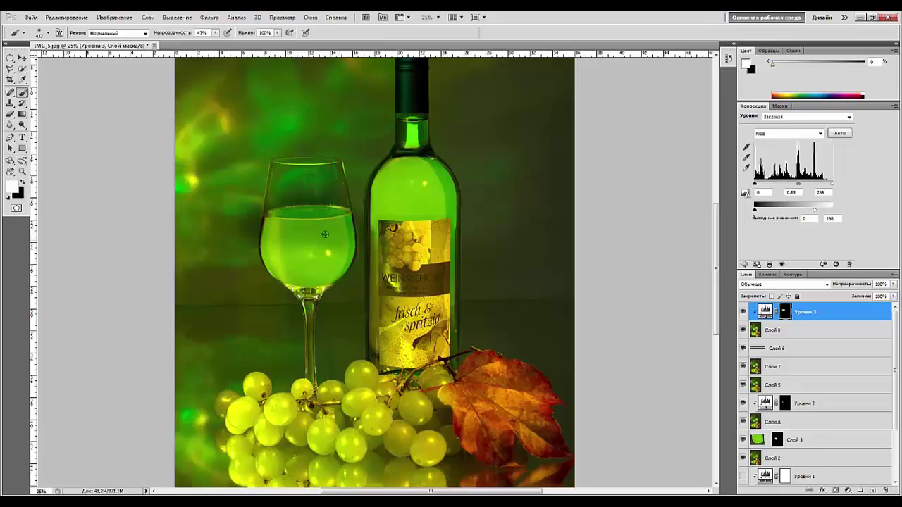
pyautogui.moveTo(325, 234)
pyautogui.mouseDown()
pyautogui.moveTo(345, 249)
pyautogui.moveTo(272, 221)
pyautogui.moveTo(261, 232)
pyautogui.mouseUp()
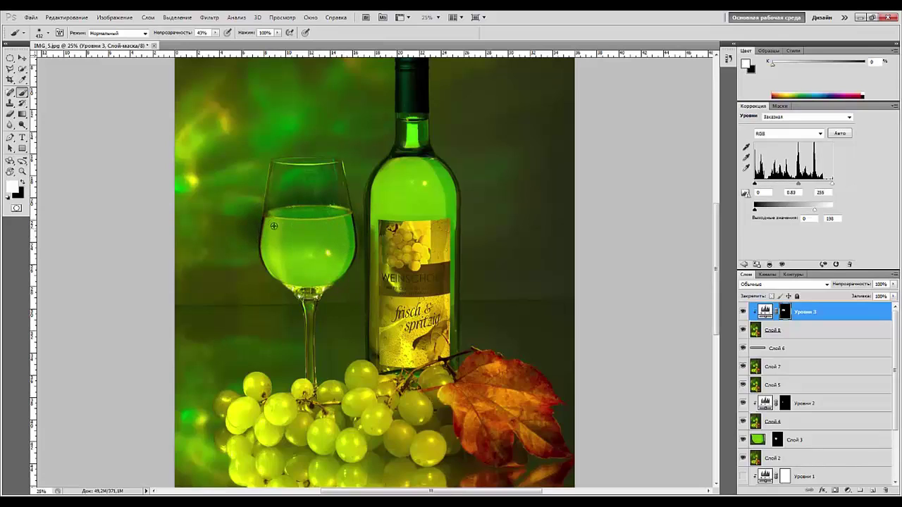
pyautogui.moveTo(366, 173)
pyautogui.mouseDown()
pyautogui.moveTo(380, 186)
pyautogui.moveTo(371, 206)
pyautogui.mouseUp()
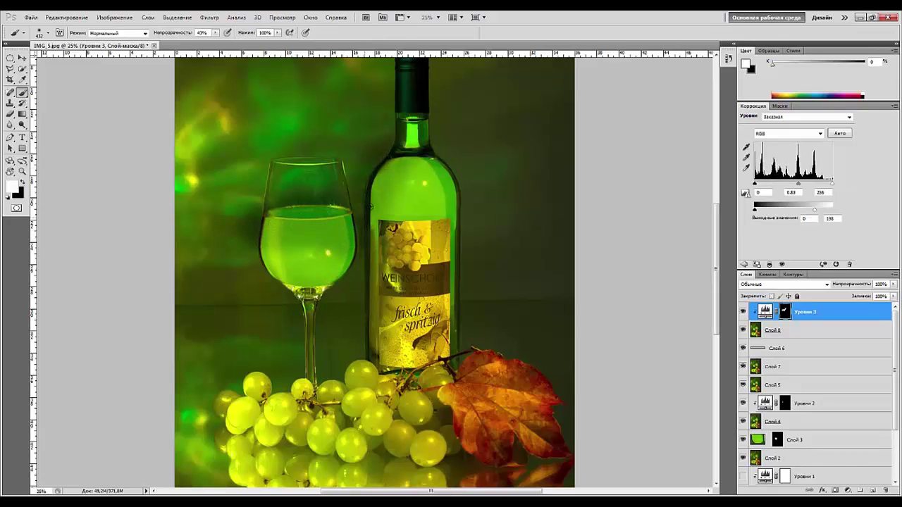
pyautogui.moveTo(381, 173)
pyautogui.mouseDown()
pyautogui.moveTo(404, 138)
pyautogui.moveTo(374, 191)
pyautogui.mouseUp()
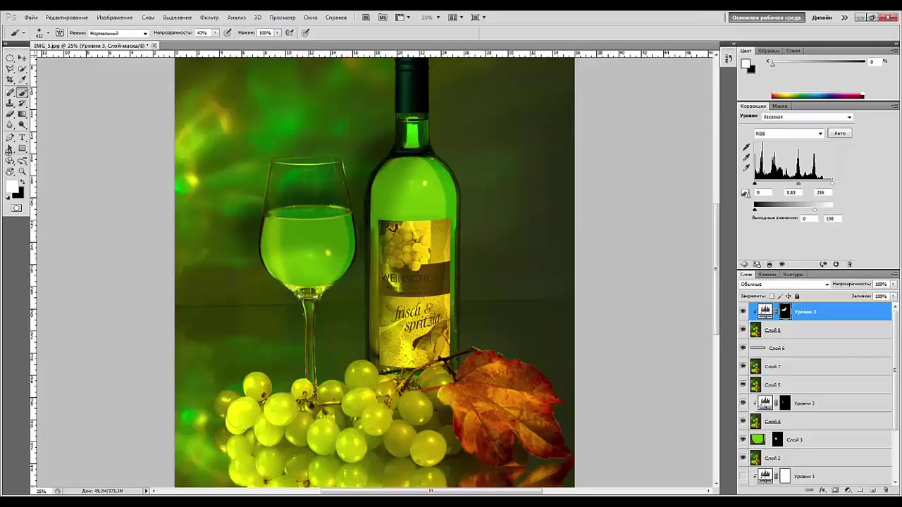
# - Paint black on the Levels mask over the background around the glass and bottle, shrinking the soft brush for the gap between them
pyautogui.press('x')
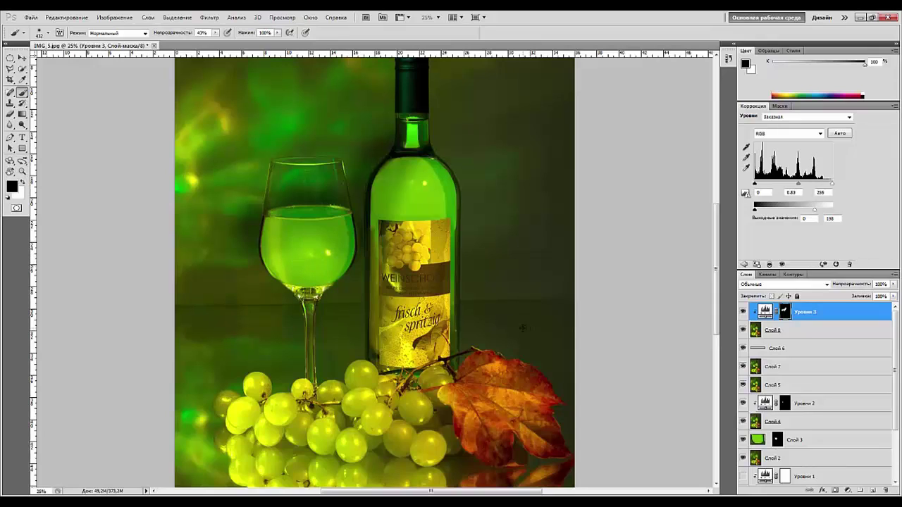
pyautogui.click(239, 199)
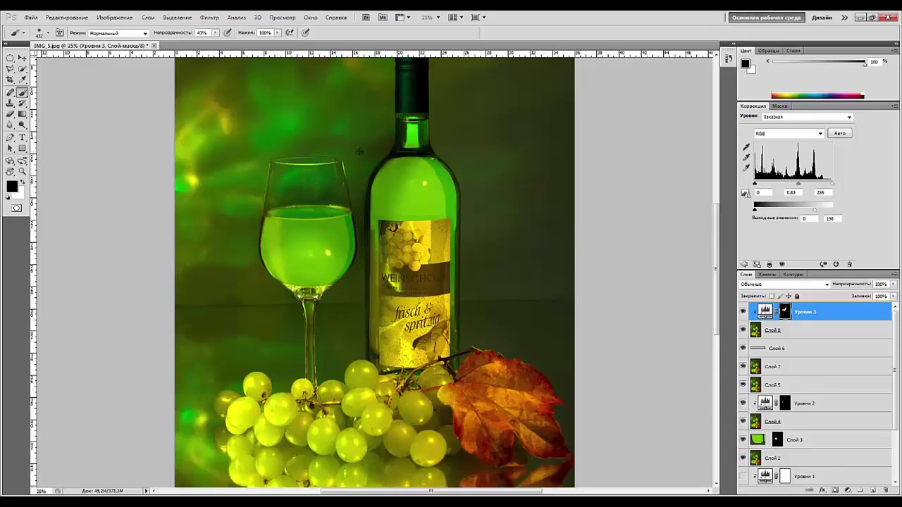
pyautogui.rightClick(366, 189)
pyautogui.moveTo(414, 209); pyautogui.dragTo(404, 209)
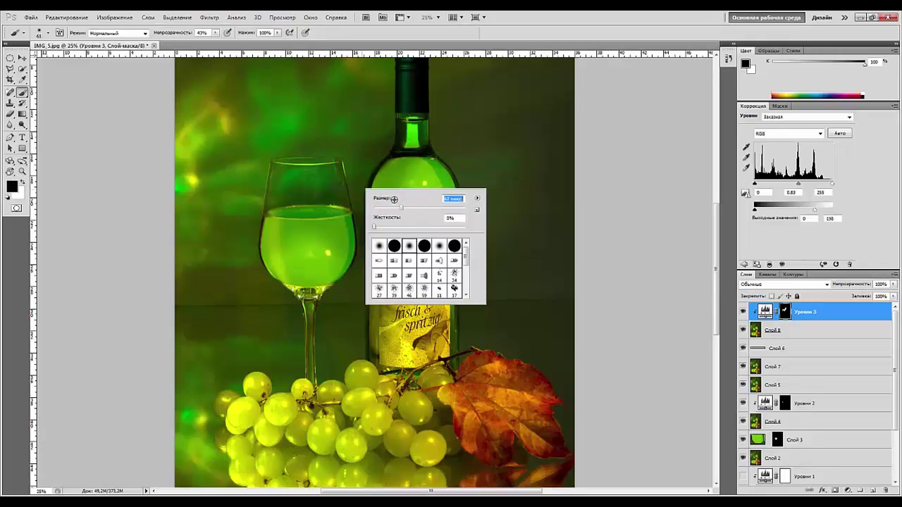
pyautogui.click(361, 176)
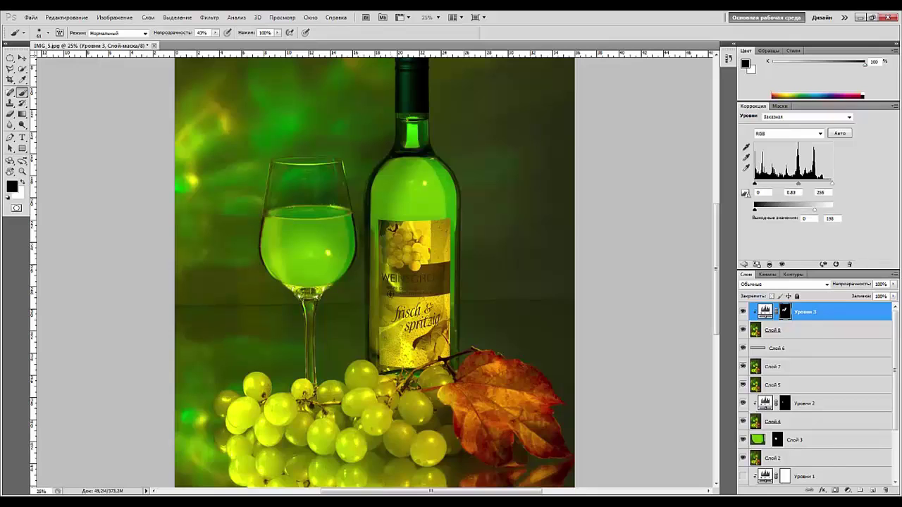
# - Switch to white, enlarge the brush, and paint on the Levels mask over the wine in the upper part of the bottle
pyautogui.hotkey('ctrl', '+')
pyautogui.hotkey('ctrl', '-')
pyautogui.hotkey('ctrl', '-')
pyautogui.hotkey('ctrl', '-')
pyautogui.hotkey('ctrl', '-')
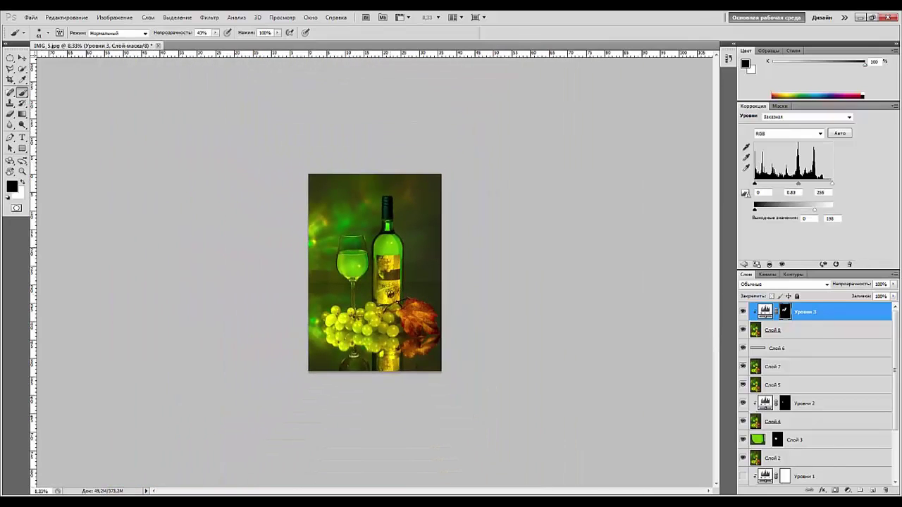
pyautogui.hotkey('ctrl', '+')
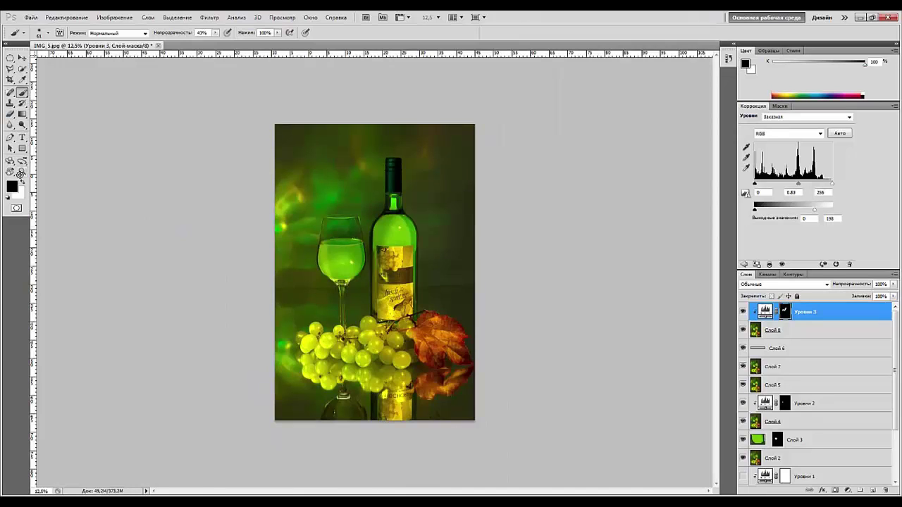
pyautogui.click(21, 182)
pyautogui.rightClick(414, 241)
pyautogui.moveTo(451, 262)
pyautogui.mouseDown()
pyautogui.moveTo(467, 257)
pyautogui.moveTo(394, 227)
pyautogui.moveTo(459, 257)
pyautogui.moveTo(490, 256)
pyautogui.mouseUp()
pyautogui.moveTo(393, 224); pyautogui.dragTo(393, 247)
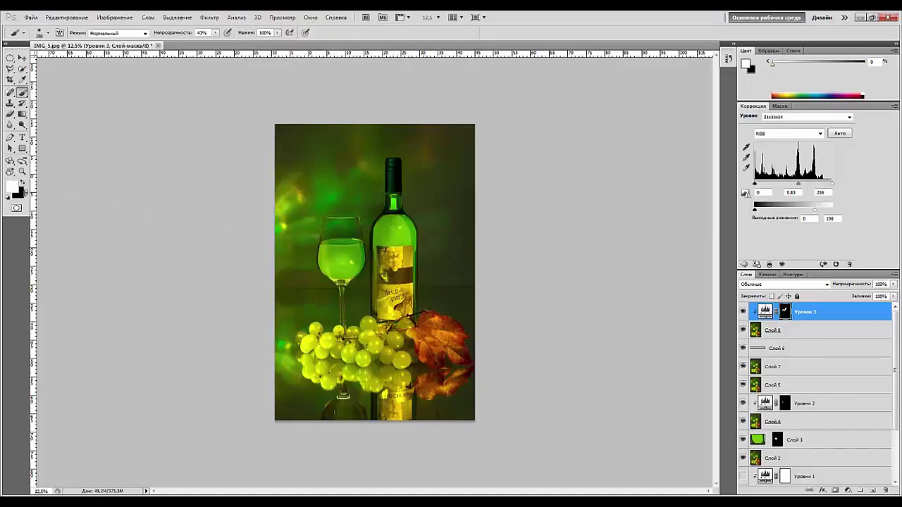
# - Switch back to black and lighten the upper wine area of the bottle by painting on the Levels mask
pyautogui.click(22, 181)
pyautogui.moveTo(385, 229)
pyautogui.mouseDown()
pyautogui.moveTo(401, 220)
pyautogui.moveTo(393, 229)
pyautogui.mouseUp()
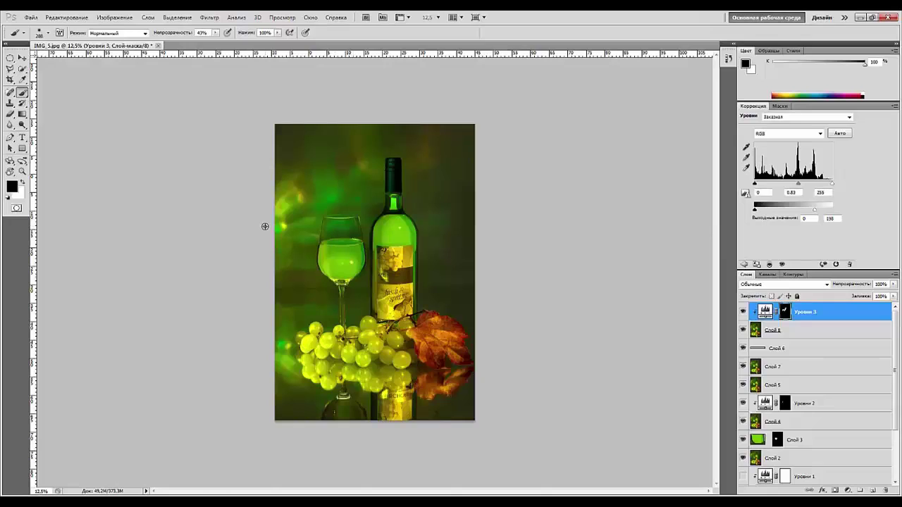
pyautogui.hotkey('ctrl', '-')
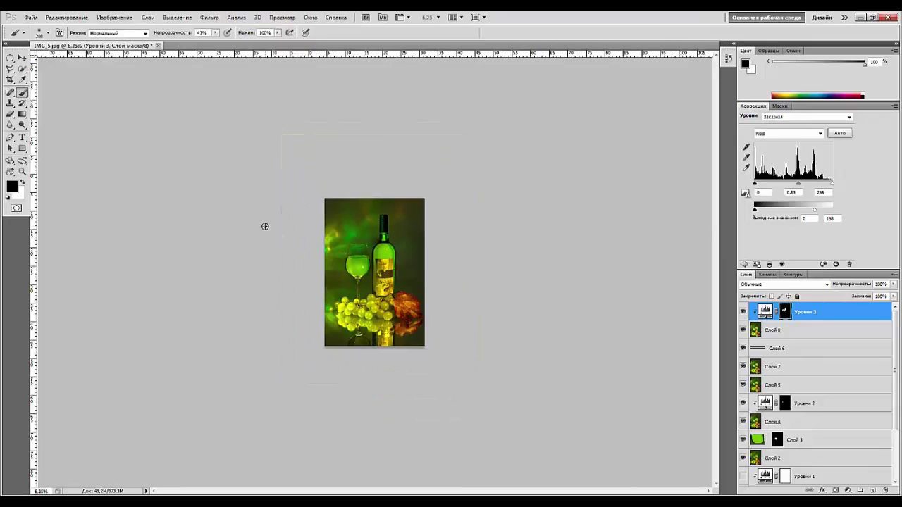
# - Examine the whole photo at several magnifications to judge the toned-down wine in the glass and bottle
pyautogui.hotkey('ctrl', '-')
pyautogui.hotkey('ctrl', '+')
pyautogui.hotkey('ctrl', '+')
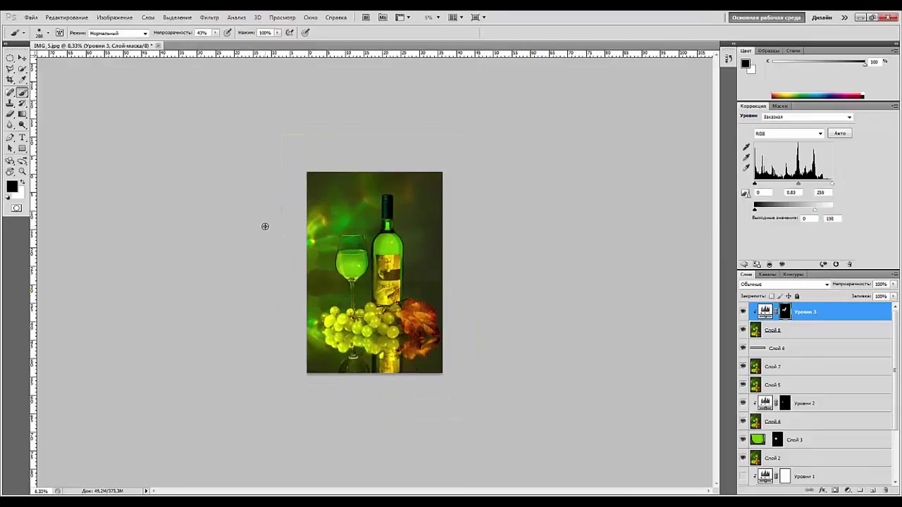
pyautogui.hotkey('ctrl', '+')
pyautogui.hotkey('ctrl', '+')
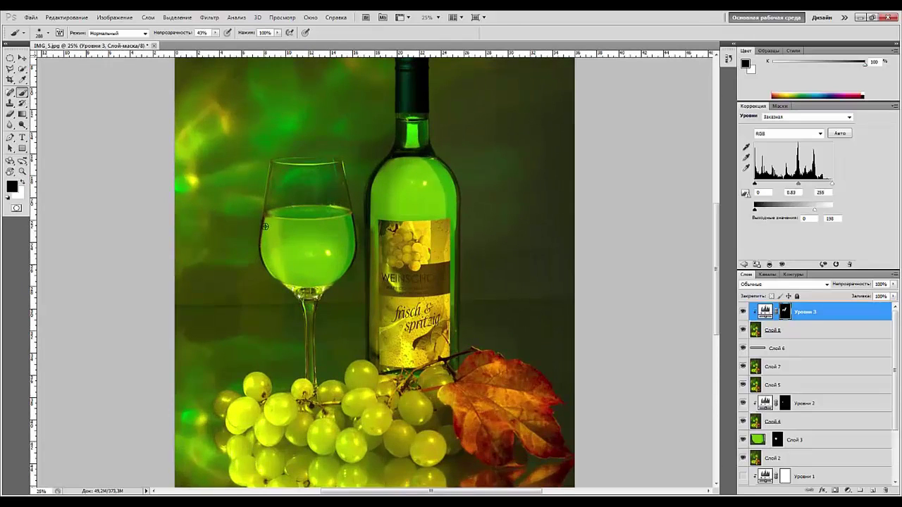
pyautogui.hotkey('ctrl', '-')
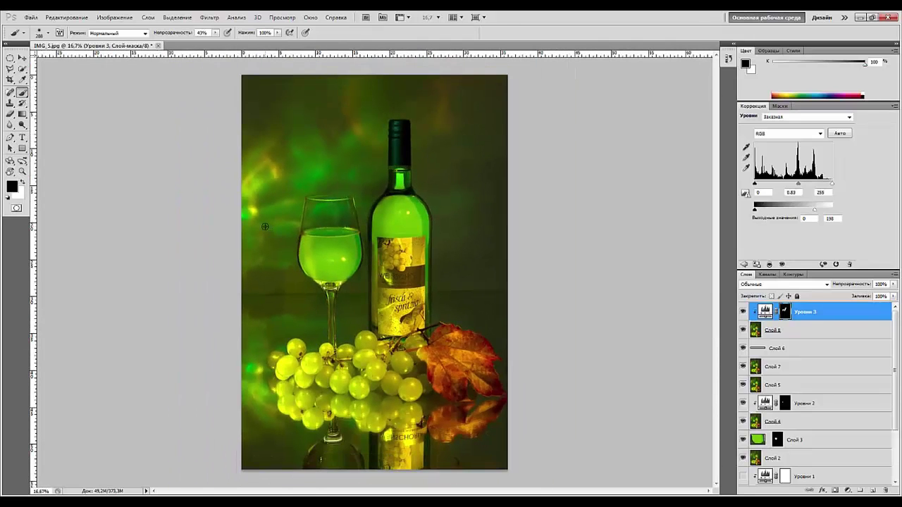
# - Stamp all visible layers into a new top layer and remove blemishes from the grapes with the content-aware Spot Healing Brush
pyautogui.hotkey('ctrl', '+')
pyautogui.hotkey('ctrl', '+')
pyautogui.moveTo(247, 462); pyautogui.dragTo(255, 334)
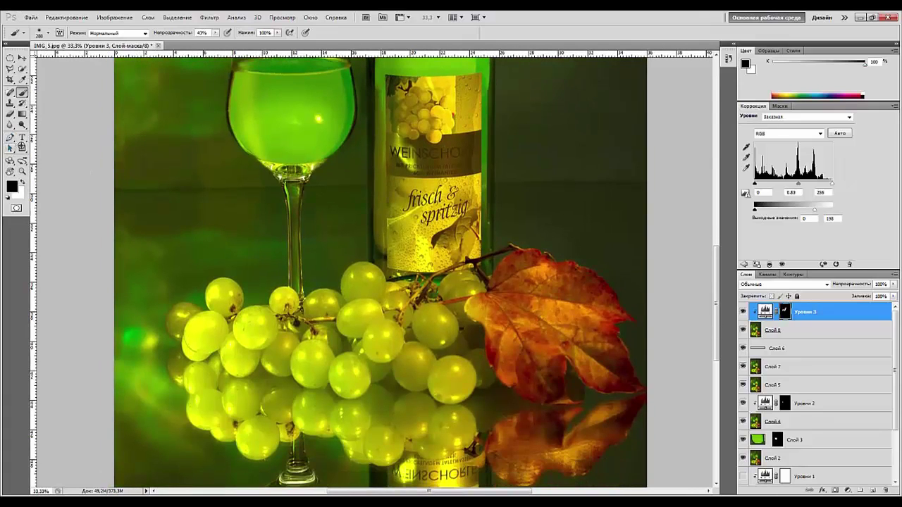
pyautogui.click(10, 91)
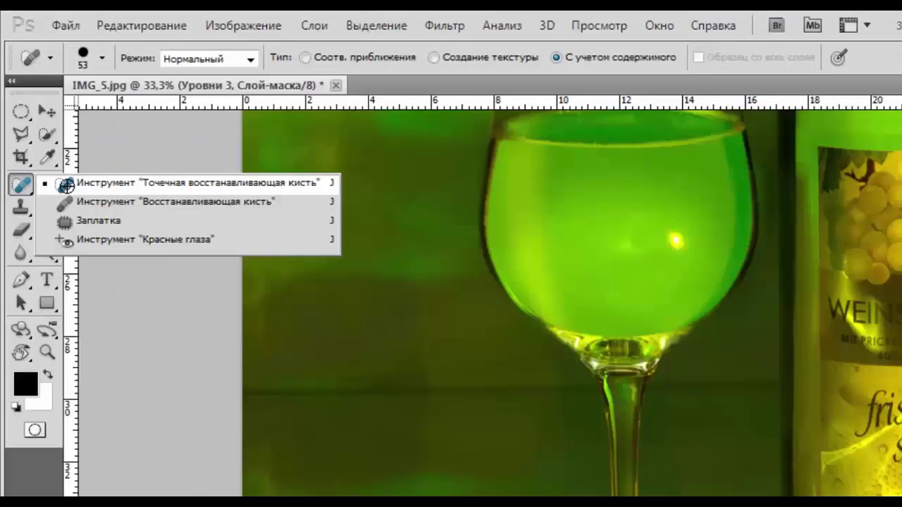
pyautogui.click(66, 184)
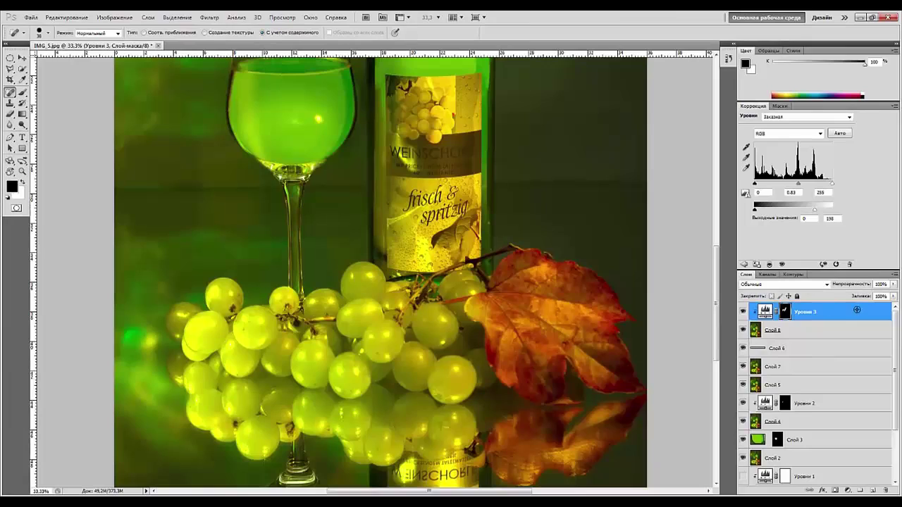
pyautogui.hotkey('ctrl', 'alt', 'shift', 'e')
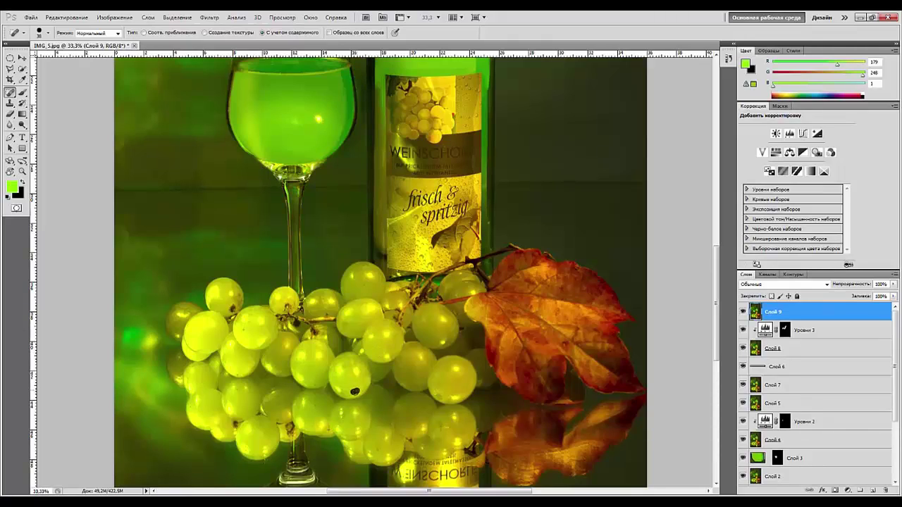
pyautogui.click(356, 391)
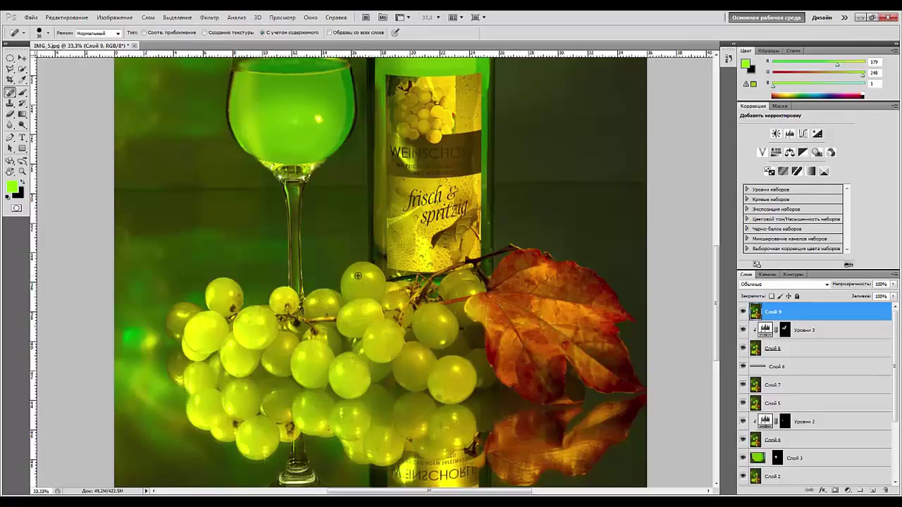
pyautogui.click(368, 276)
pyautogui.click(368, 310)
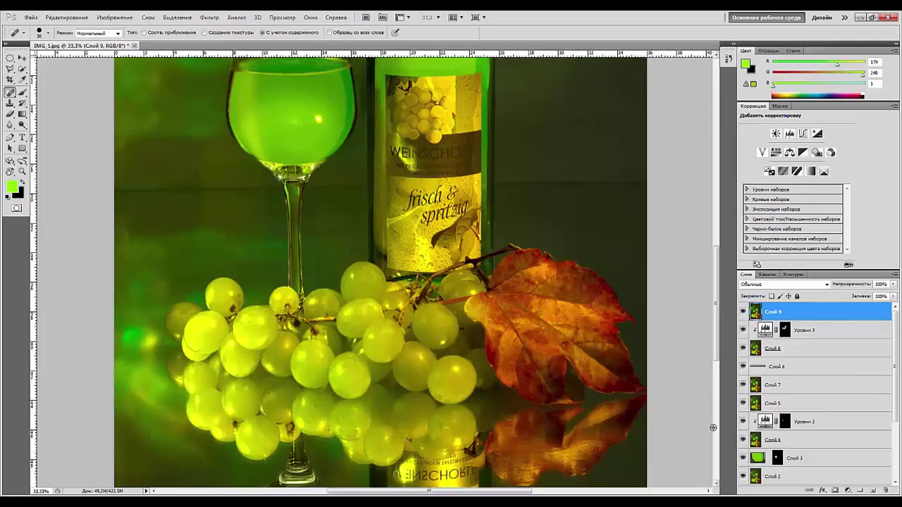
# - Outline the reflective area below the grapes and leaf with a Pen path and convert it into a new anti-aliased selection
pyautogui.hotkey('ctrl', '-')
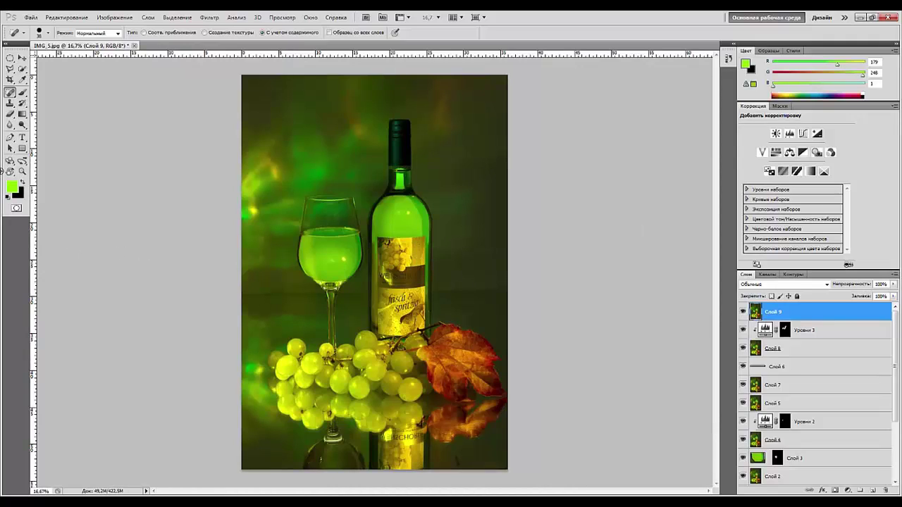
pyautogui.moveTo(10, 138); pyautogui.dragTo(46, 138)
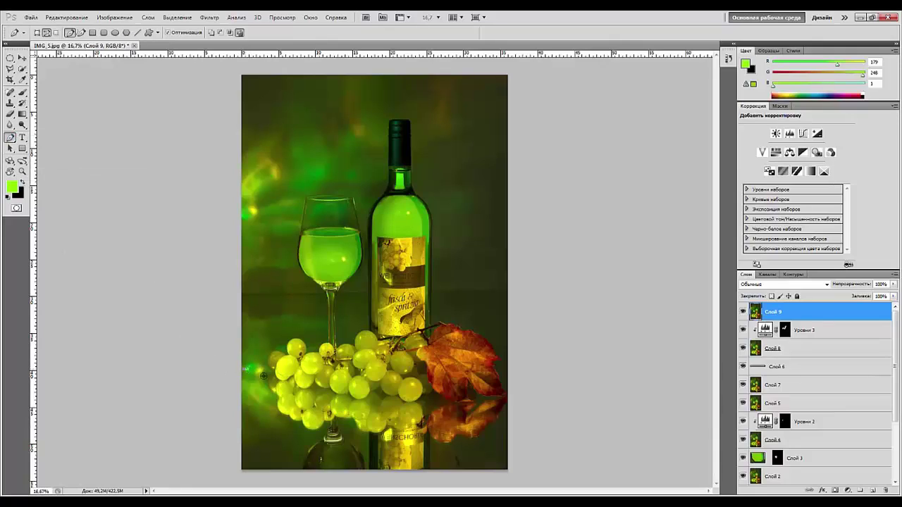
pyautogui.click(274, 374)
pyautogui.moveTo(283, 381); pyautogui.dragTo(311, 388)
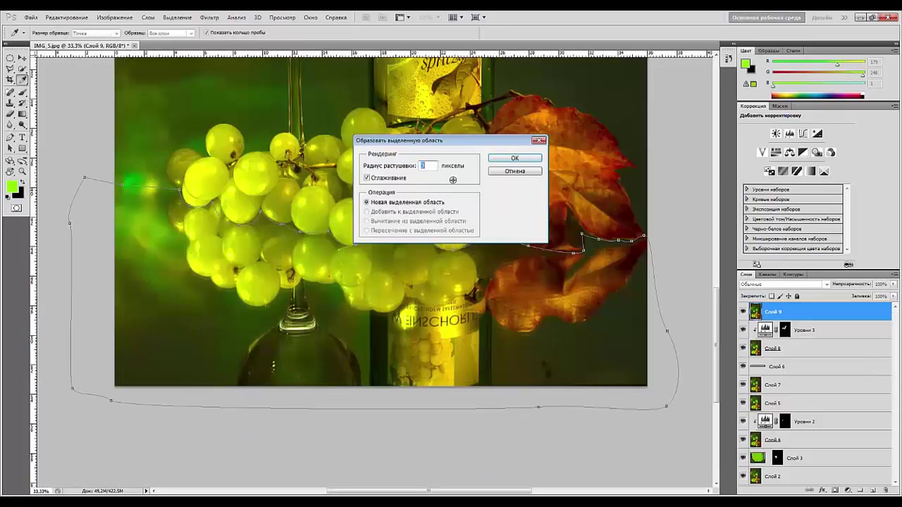
pyautogui.click(525, 160)
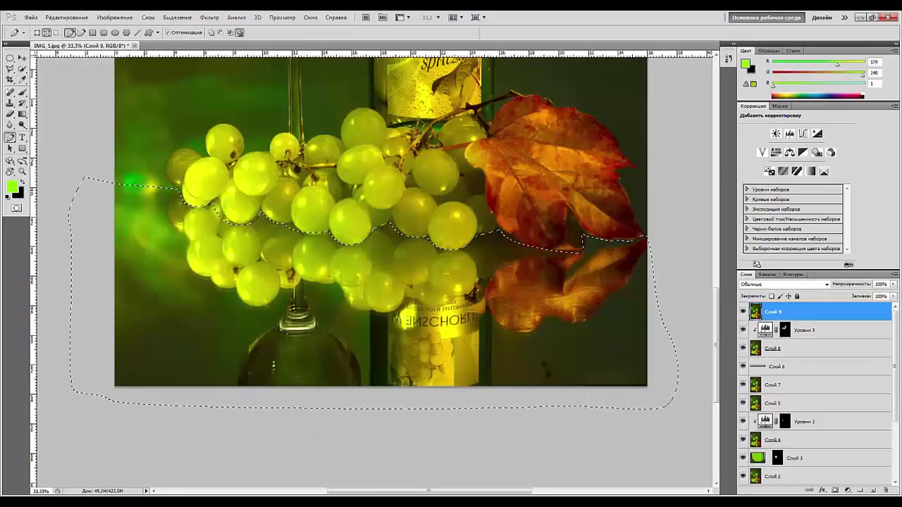
# - Darken the selected reflection with a Levels adjustment layer, setting midtones to 0.78 and output white to 199
pyautogui.hotkey('ctrl', '-')
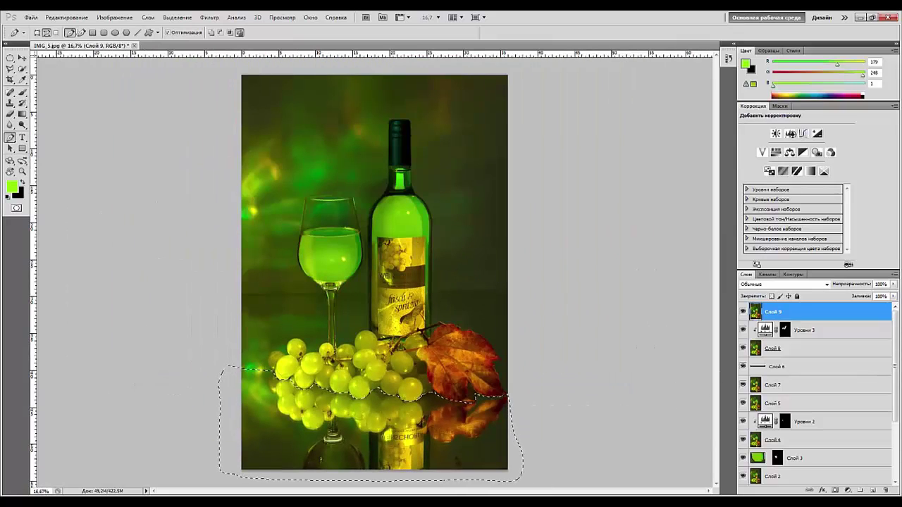
pyautogui.click(789, 133)
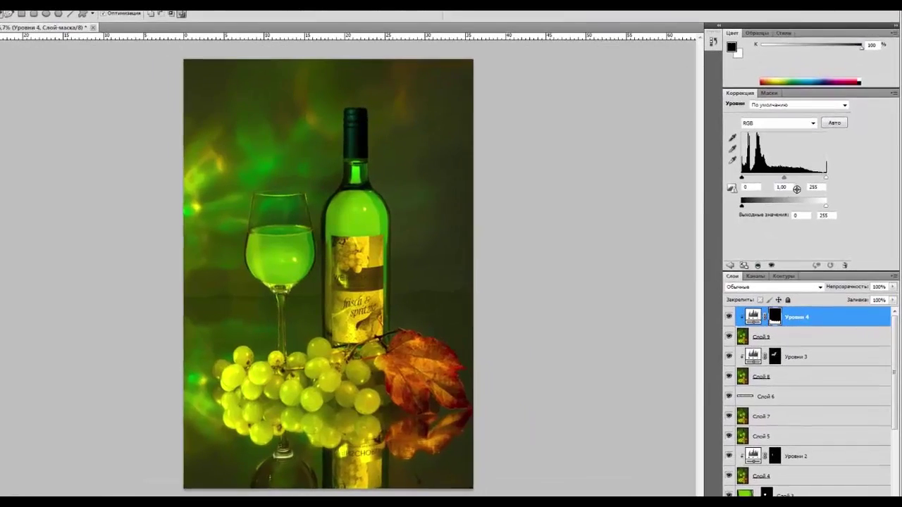
pyautogui.moveTo(790, 182)
pyautogui.mouseDown()
pyautogui.moveTo(805, 182)
pyautogui.moveTo(769, 176)
pyautogui.moveTo(787, 176)
pyautogui.mouseUp()
pyautogui.moveTo(823, 205)
pyautogui.mouseDown()
pyautogui.moveTo(773, 214)
pyautogui.moveTo(815, 218)
pyautogui.mouseUp()
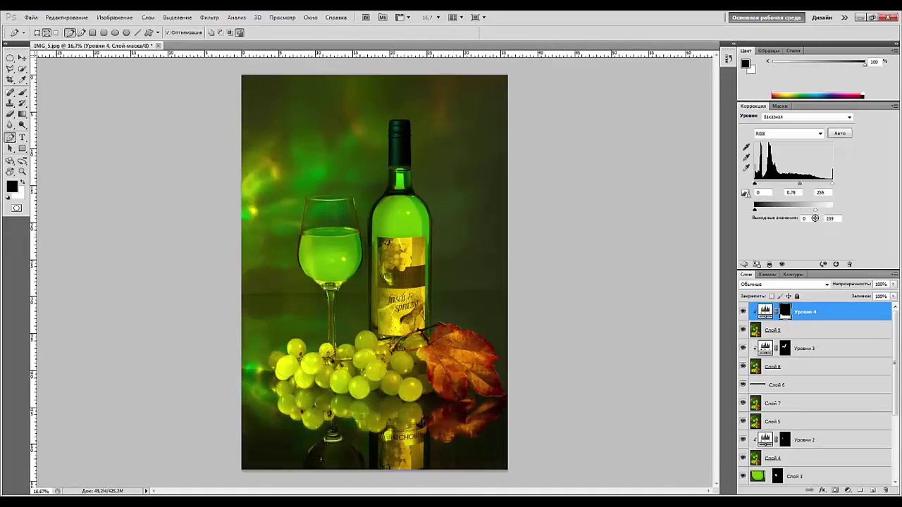
# - Stamp the visible layers into a new layer and patch the green glare beside the grapes with the Patch tool, using clean background
pyautogui.hotkey('ctrl', 'shift', 'alt', 'e')
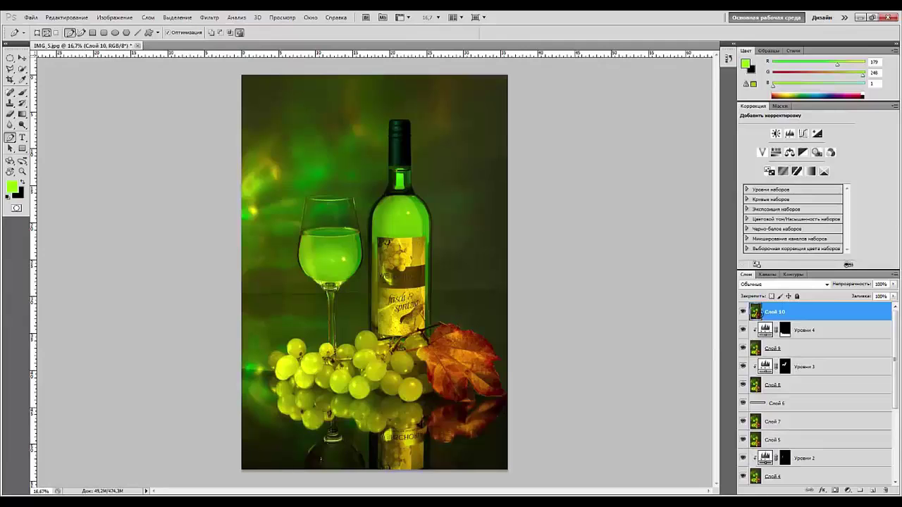
pyautogui.hotkey('ctrl', '+')
pyautogui.hotkey('ctrl', '+')
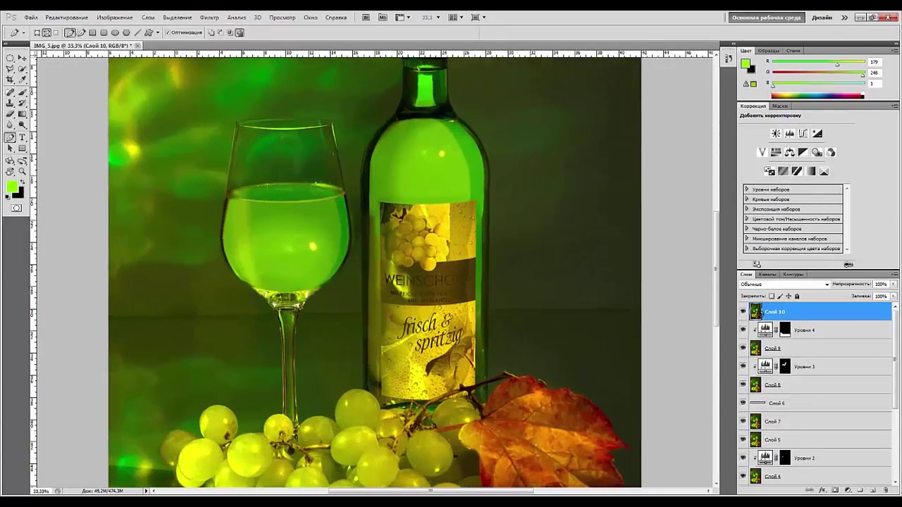
pyautogui.moveTo(262, 354); pyautogui.dragTo(378, 276)
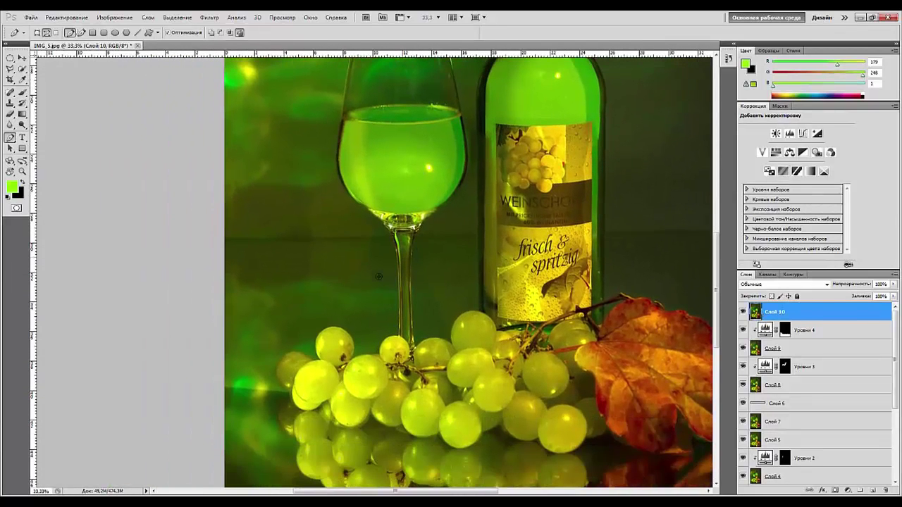
pyautogui.click(10, 92)
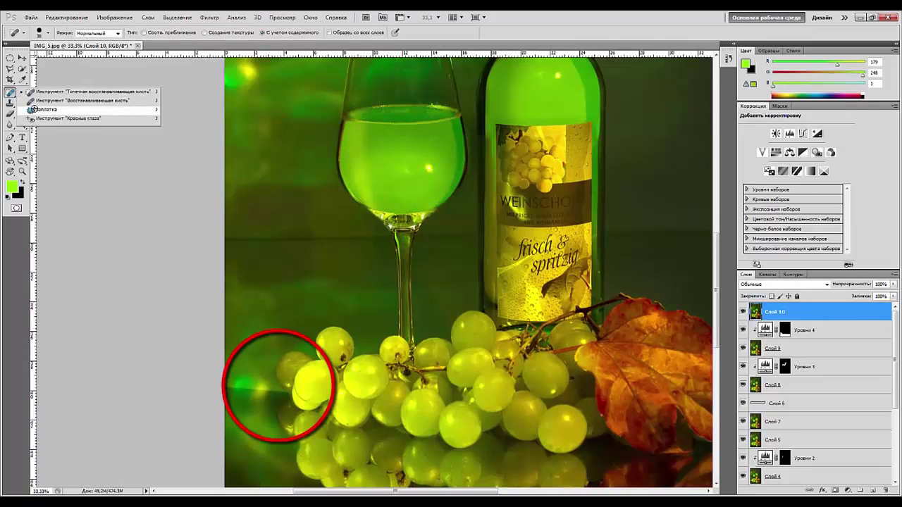
pyautogui.click(42, 110)
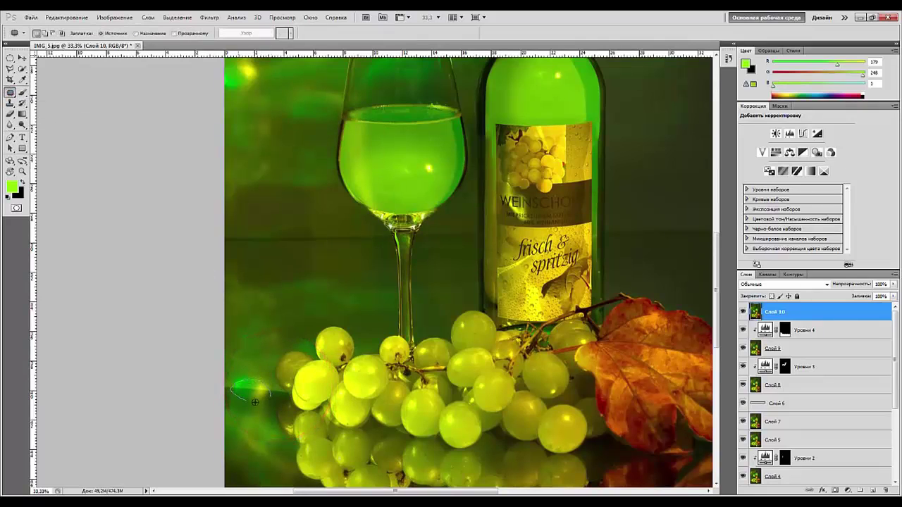
pyautogui.moveTo(269, 396); pyautogui.dragTo(257, 298)
pyautogui.hotkey('ctrl', 'd')
pyautogui.moveTo(245, 372)
pyautogui.mouseDown()
pyautogui.moveTo(267, 394)
pyautogui.moveTo(259, 416)
pyautogui.mouseUp()
pyautogui.hotkey('ctrl', 'd')
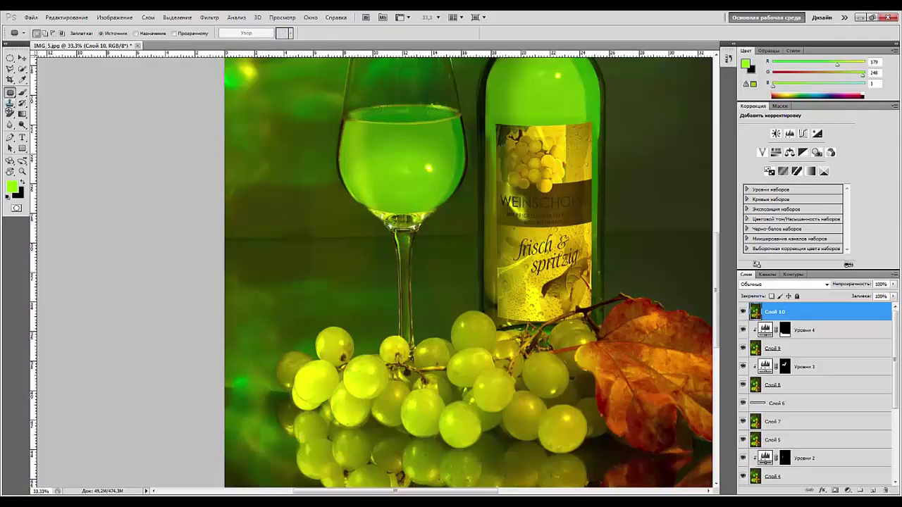
# - Switch from the Clone Stamp to the Mixer Brush and open its brush settings over the grape reflections
pyautogui.click(10, 103)
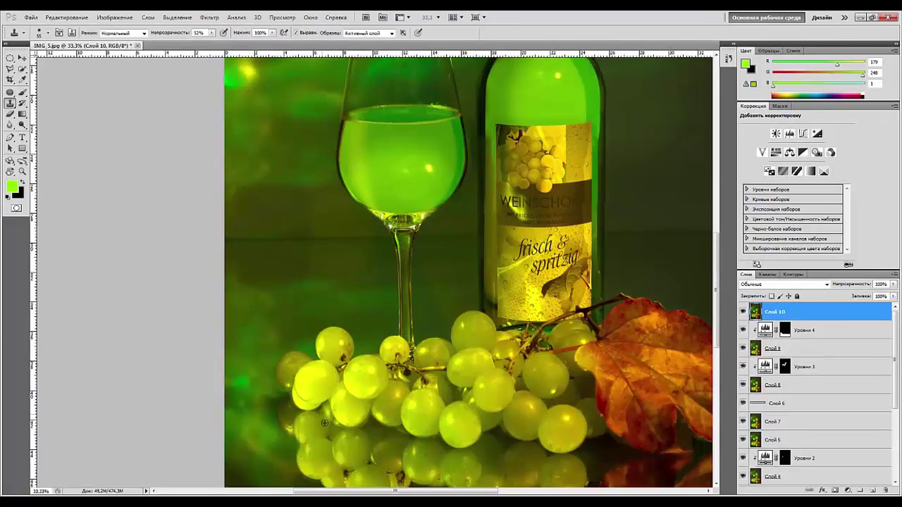
pyautogui.click(22, 93)
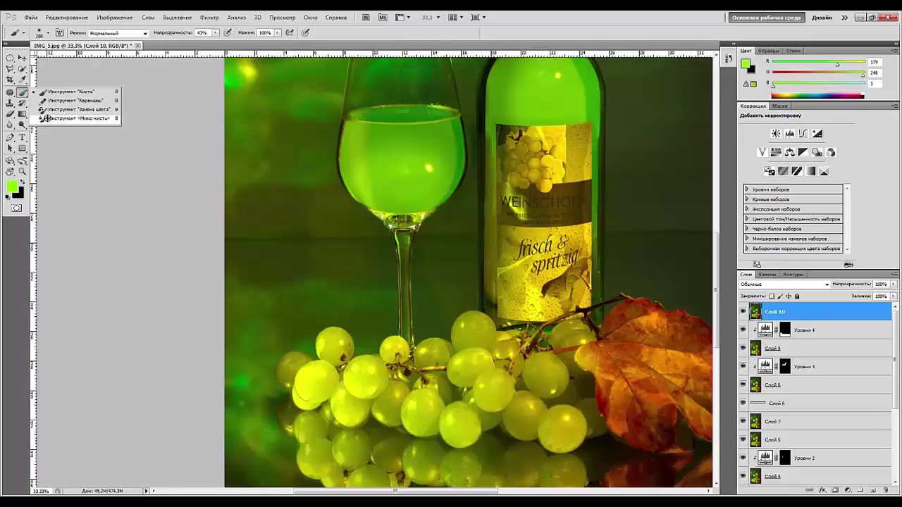
pyautogui.click(46, 118)
pyautogui.rightClick(328, 428)
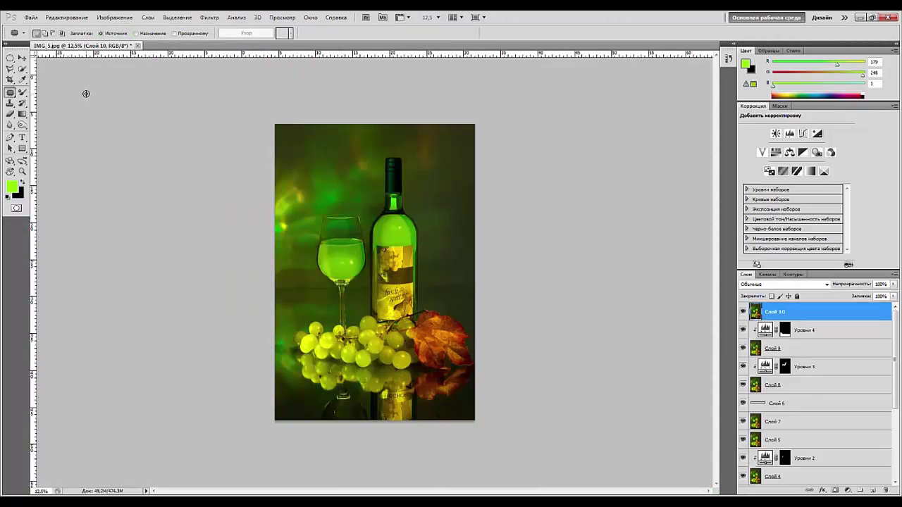
# - Choose the Clone Stamp for the background beside the glass, with 41% opacity and a brush size of 139
pyautogui.hotkey('ctrl', '+')
pyautogui.hotkey('ctrl', '+')
pyautogui.hotkey('ctrl', '+')
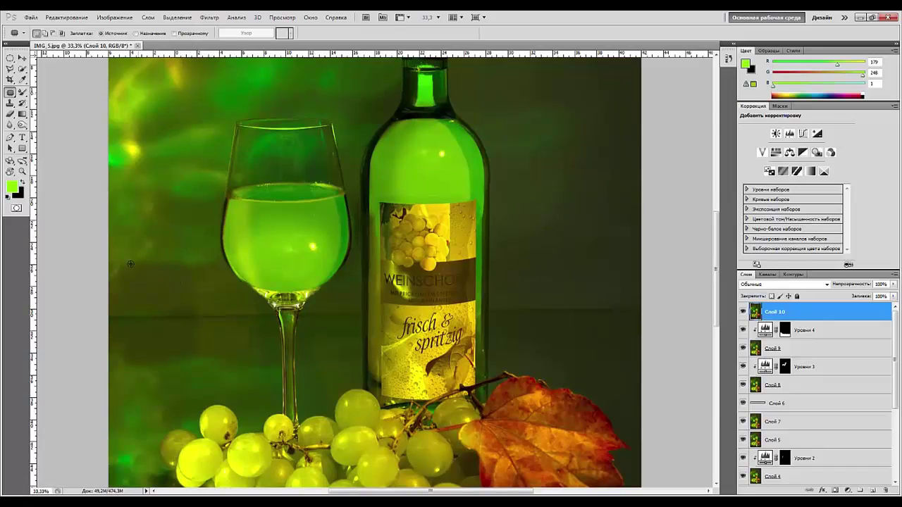
pyautogui.rightClick(10, 103)
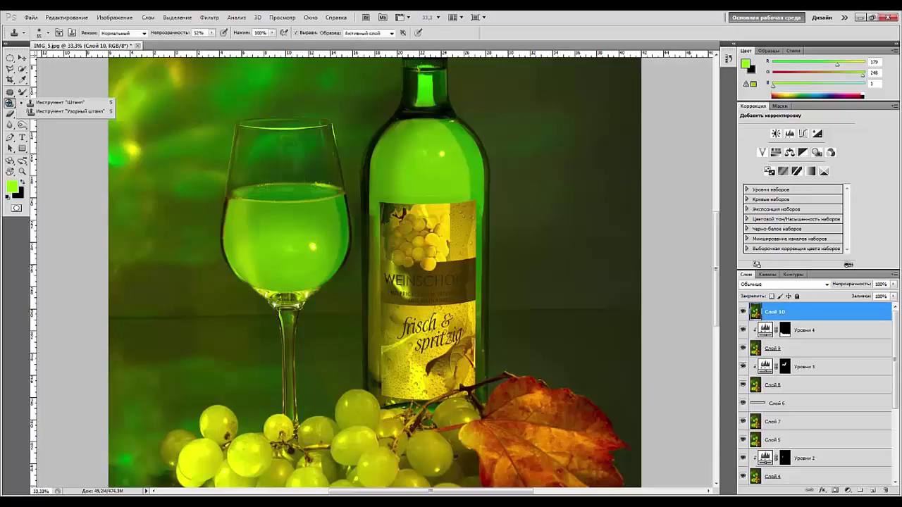
pyautogui.click(43, 103)
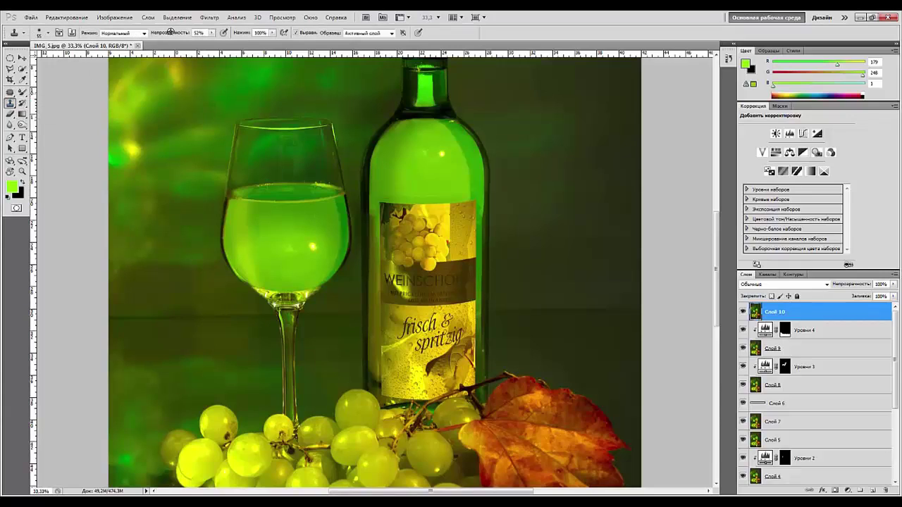
pyautogui.moveTo(171, 33); pyautogui.dragTo(163, 33)
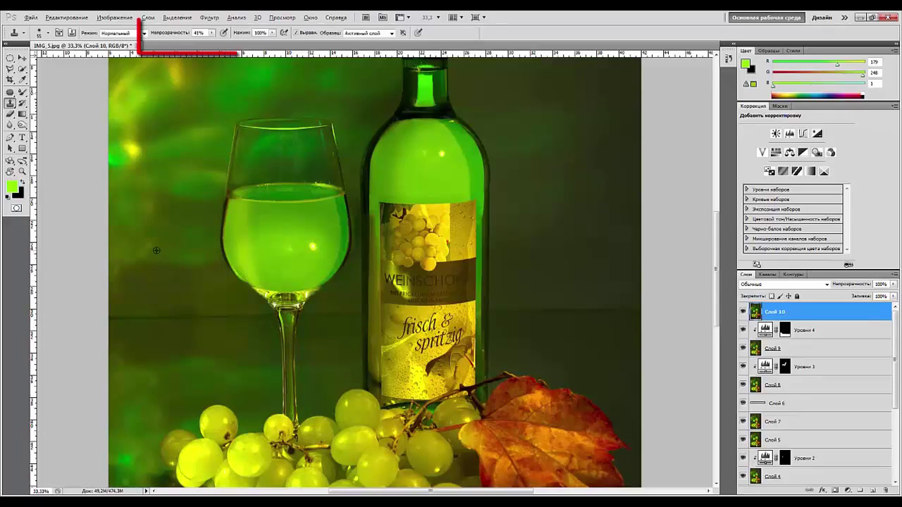
pyautogui.rightClick(181, 276)
pyautogui.moveTo(215, 291); pyautogui.dragTo(243, 290)
# - Add a new empty layer on top and set the Clone Stamp to sample all layers
pyautogui.click(874, 491)
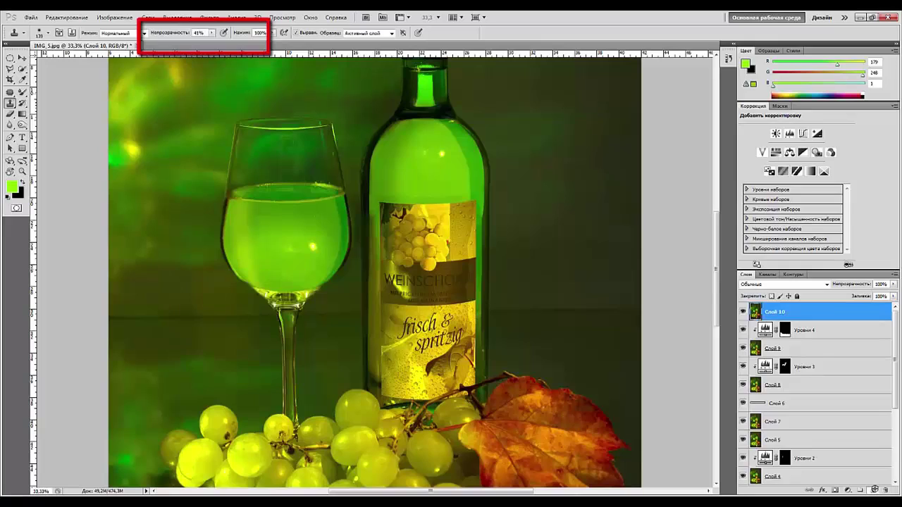
pyautogui.click(873, 491)
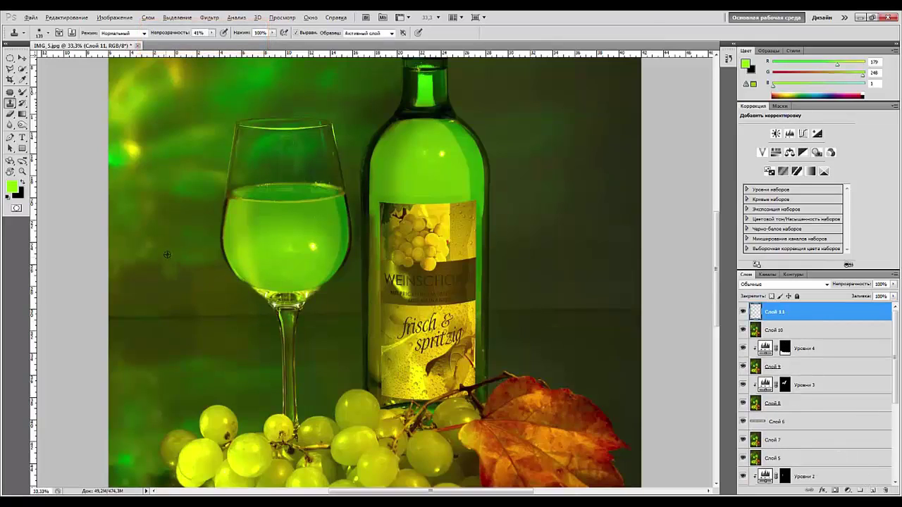
pyautogui.click(374, 33)
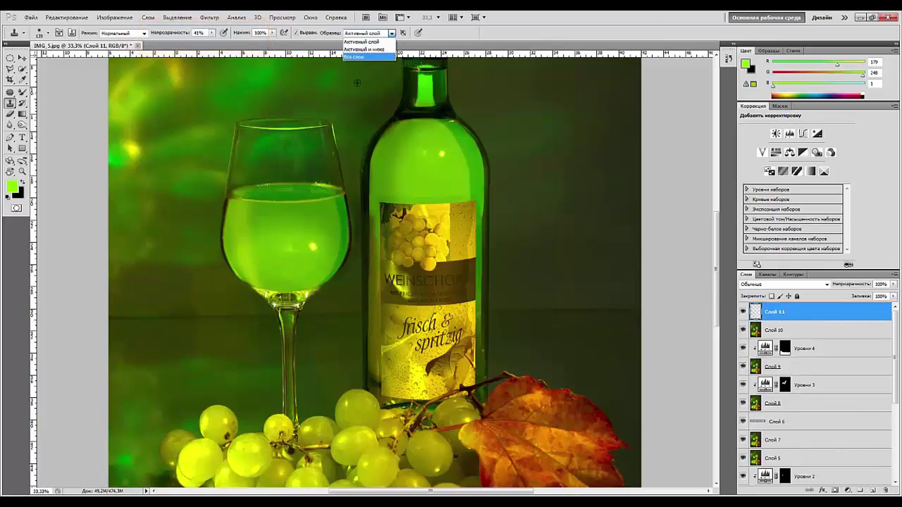
pyautogui.press('Return')
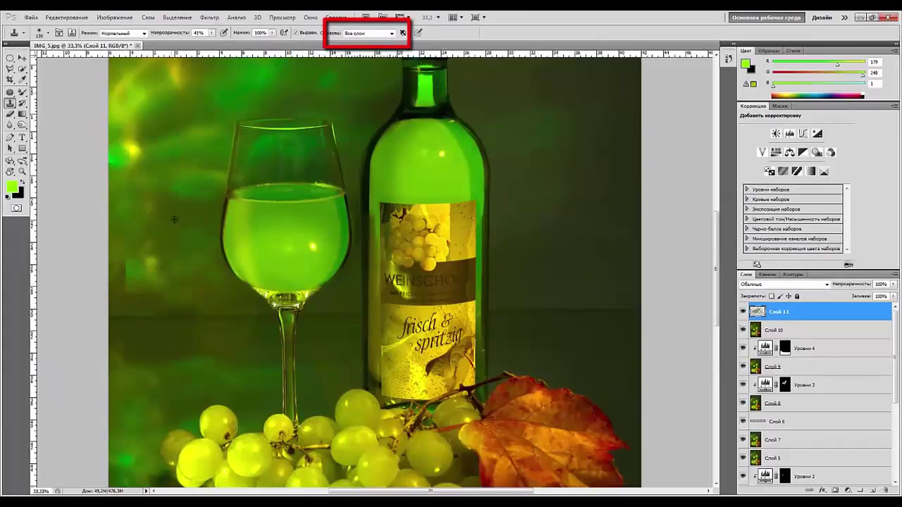
# - Lower the Clone Stamp opacity to 28% and clone over the hard-edged patch in the background beside the glass
pyautogui.moveTo(176, 32)
pyautogui.mouseDown()
pyautogui.moveTo(161, 35)
pyautogui.moveTo(177, 32)
pyautogui.mouseUp()
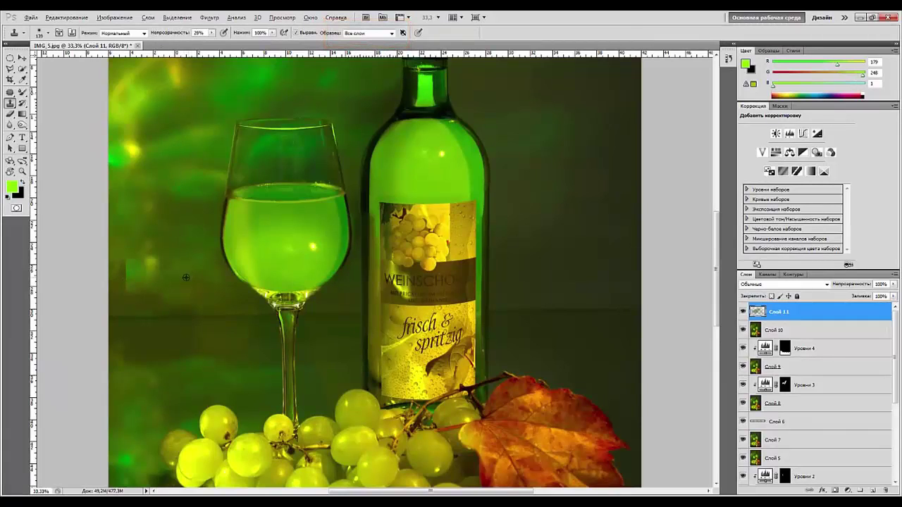
pyautogui.keyDown('alt'); pyautogui.click(144, 276); pyautogui.keyUp('alt')
pyautogui.click(135, 276)
pyautogui.moveTo(150, 291)
pyautogui.mouseDown()
pyautogui.moveTo(126, 266)
pyautogui.moveTo(127, 284)
pyautogui.mouseUp()
pyautogui.hotkey('ctrl', '-')
pyautogui.hotkey('ctrl', '-')
pyautogui.hotkey('ctrl', '-')
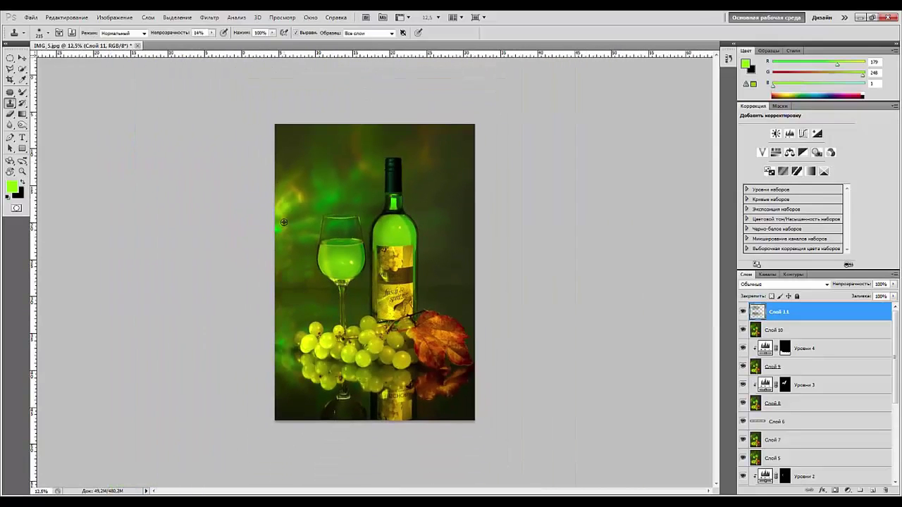
# - Enlarge the Clone Stamp brush to 960 and clone softly at 14% opacity over the bright background beside the glass
pyautogui.rightClick(373, 160)
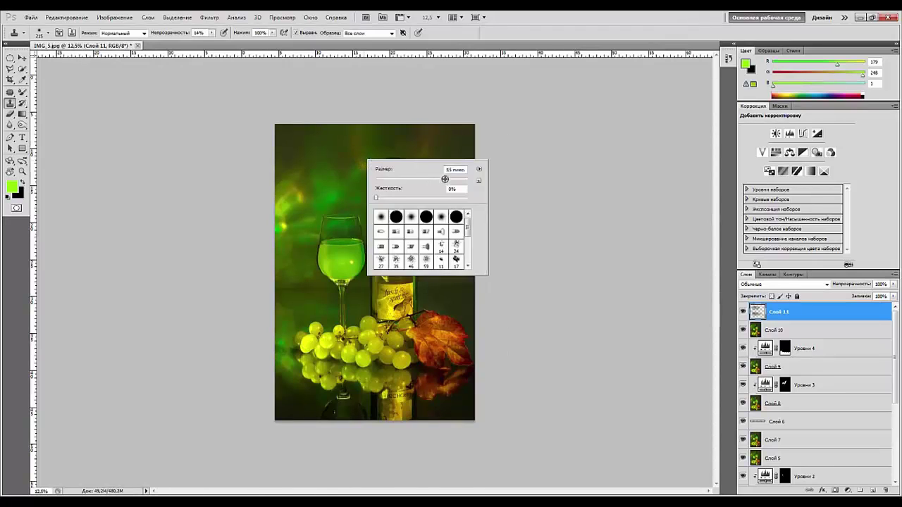
pyautogui.moveTo(445, 178); pyautogui.dragTo(462, 178)
pyautogui.press('Return')
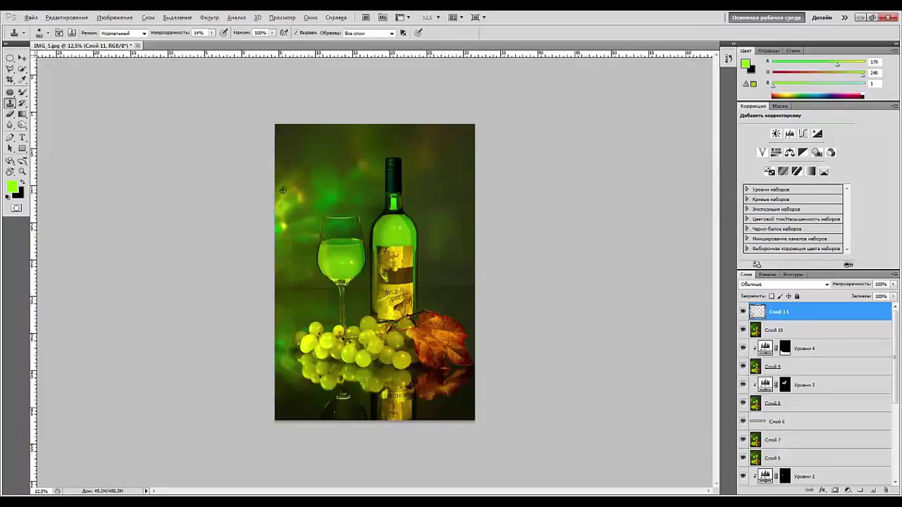
# - Duplicate Слой 10 and darken the copy with a Levels adjustment, lowering the midtones and setting the output white level to 173
pyautogui.press('j')
pyautogui.hotkey('ctrl', '-')
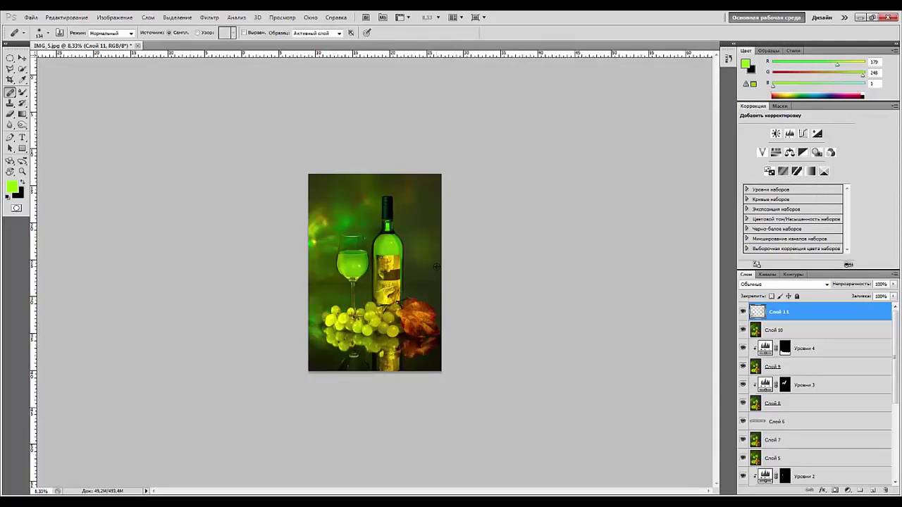
pyautogui.moveTo(810, 329); pyautogui.dragTo(872, 490)
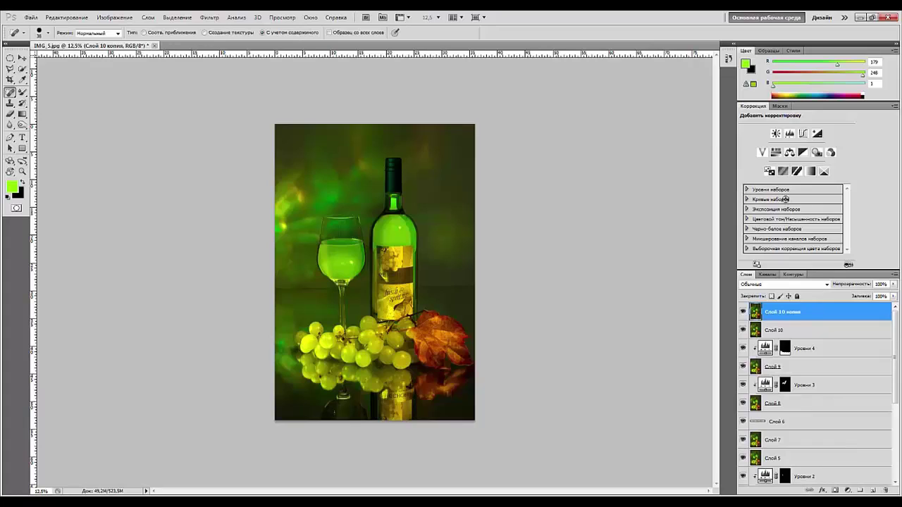
pyautogui.click(789, 134)
pyautogui.moveTo(795, 183); pyautogui.dragTo(803, 183)
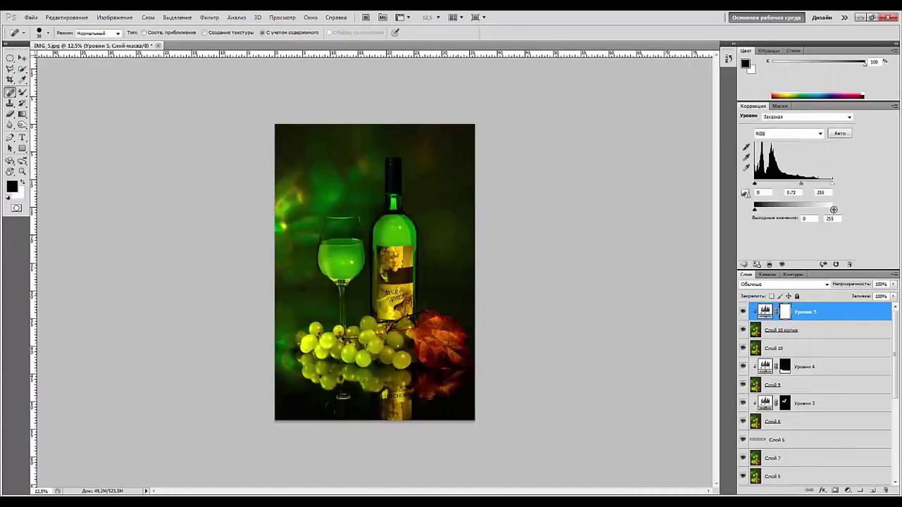
pyautogui.moveTo(833, 210); pyautogui.dragTo(807, 210)
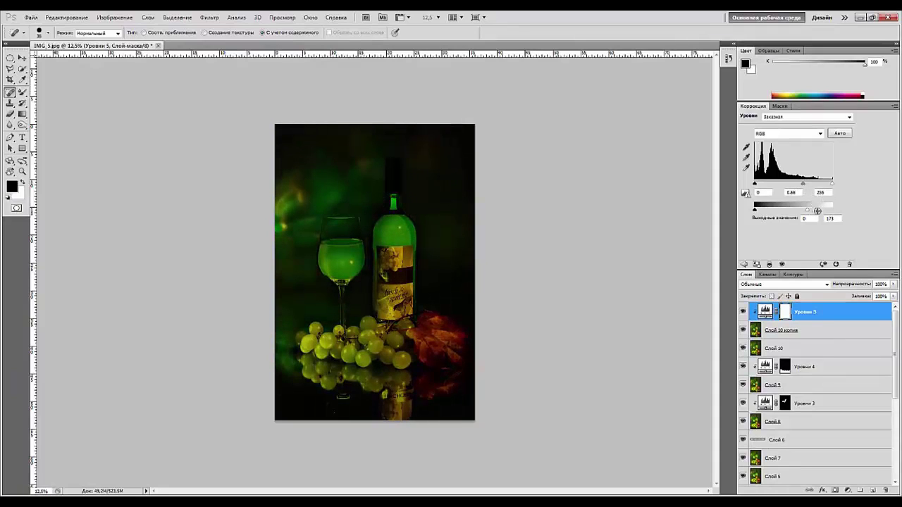
# - Merge the darkening Levels adjustment into the layer copy and hide that layer behind a black mask
pyautogui.hotkey('ctrl', 'e')
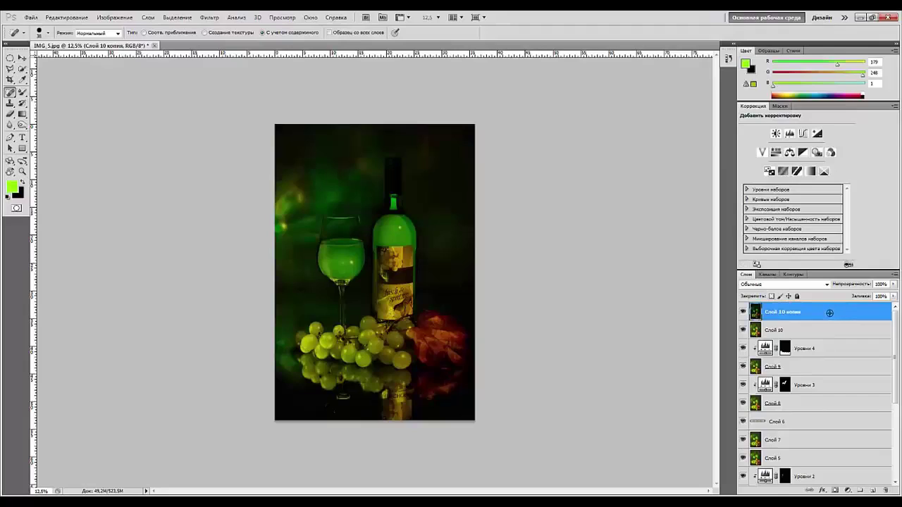
pyautogui.hotkey('ctrl', 'e')
pyautogui.keyDown('alt'); pyautogui.click(834, 490); pyautogui.keyUp('alt')
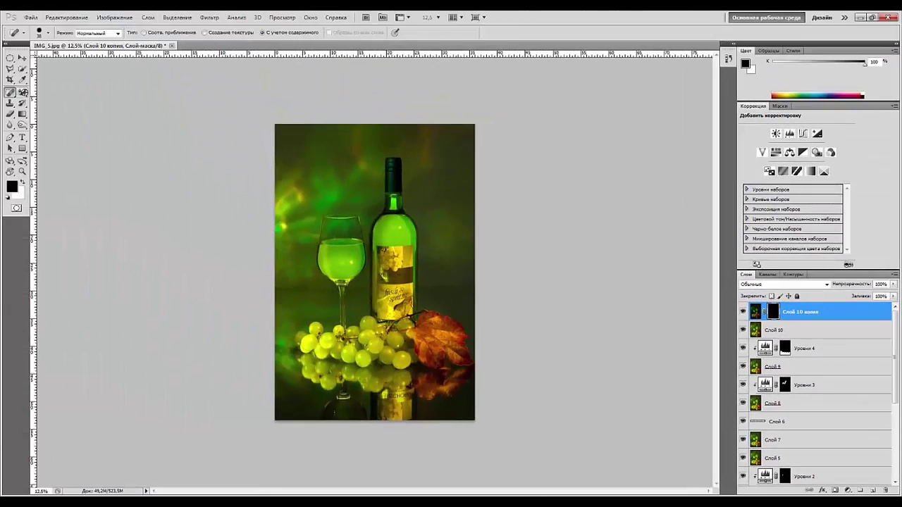
# - Paint a dark vignette around the photo's edges on the mask with a soft 1399 px white Brush at 28% opacity
pyautogui.click(22, 92)
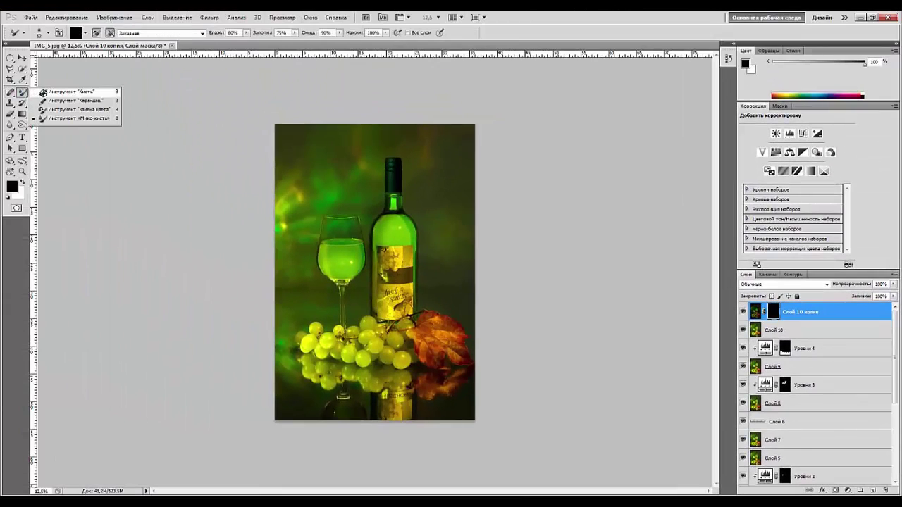
pyautogui.click(67, 92)
pyautogui.rightClick(425, 204)
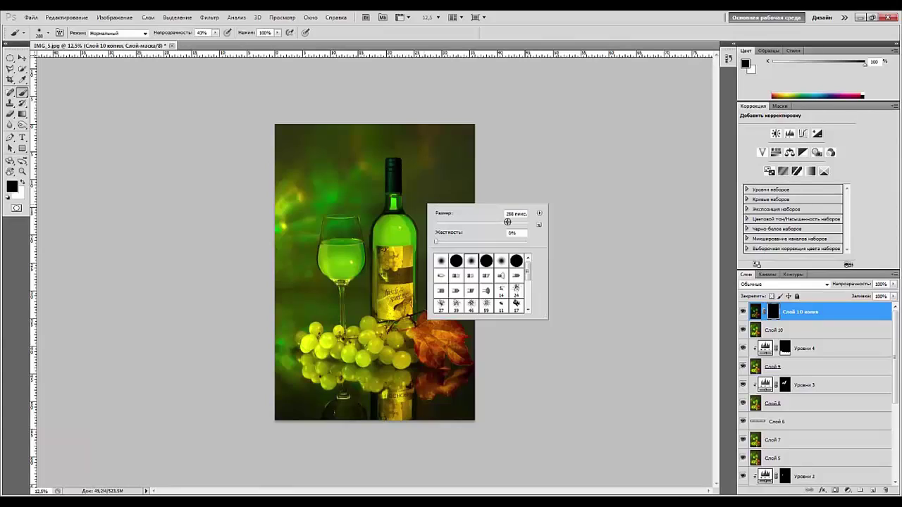
pyautogui.moveTo(507, 222); pyautogui.dragTo(524, 224)
pyautogui.moveTo(173, 30); pyautogui.dragTo(163, 32)
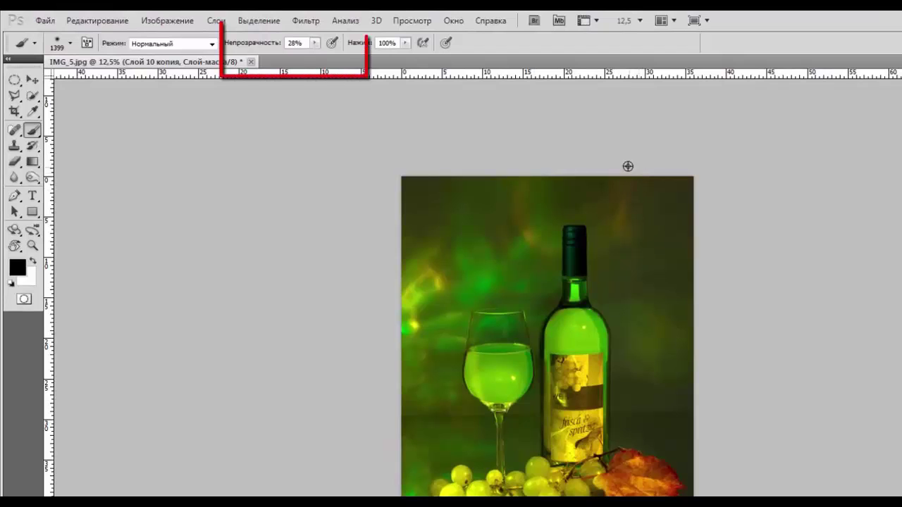
pyautogui.click(33, 259)
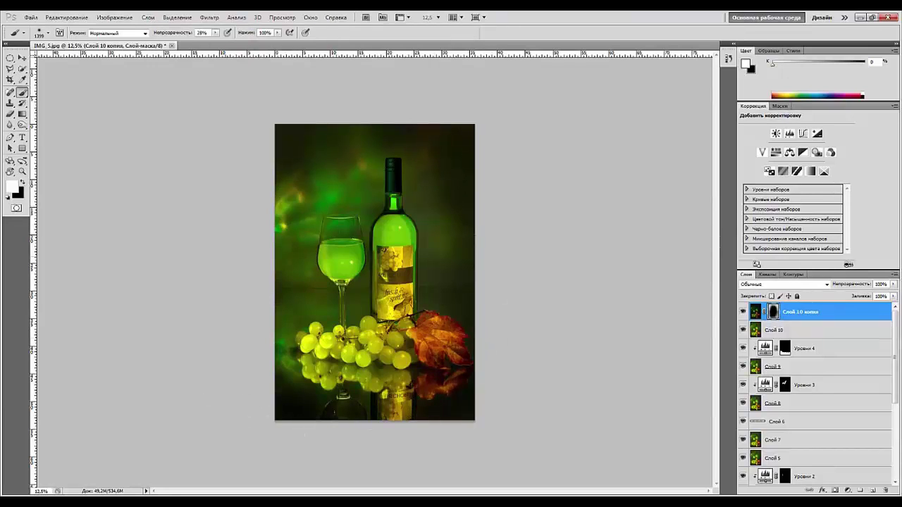
pyautogui.press('x')
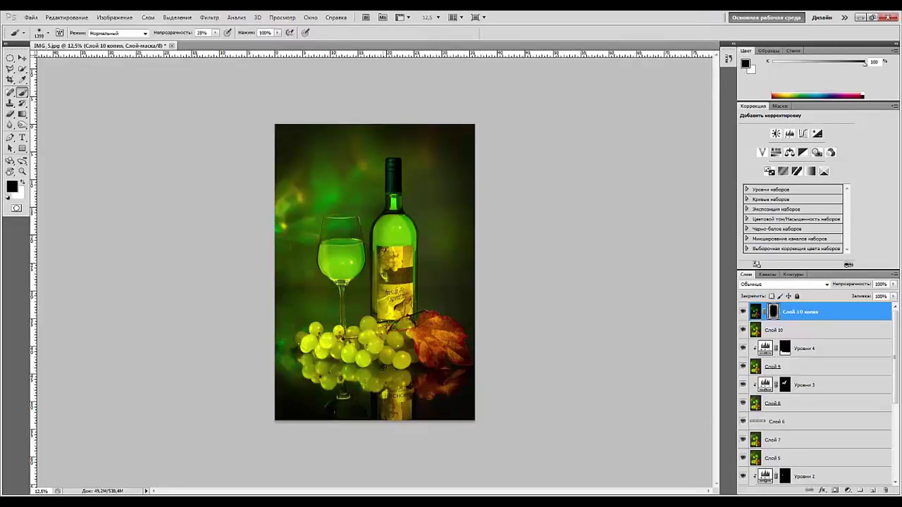
# - Stamp the visible image onto two new top layers and brighten the topmost with Levels, midtones 1.09 and input white 224
pyautogui.click(807, 312)
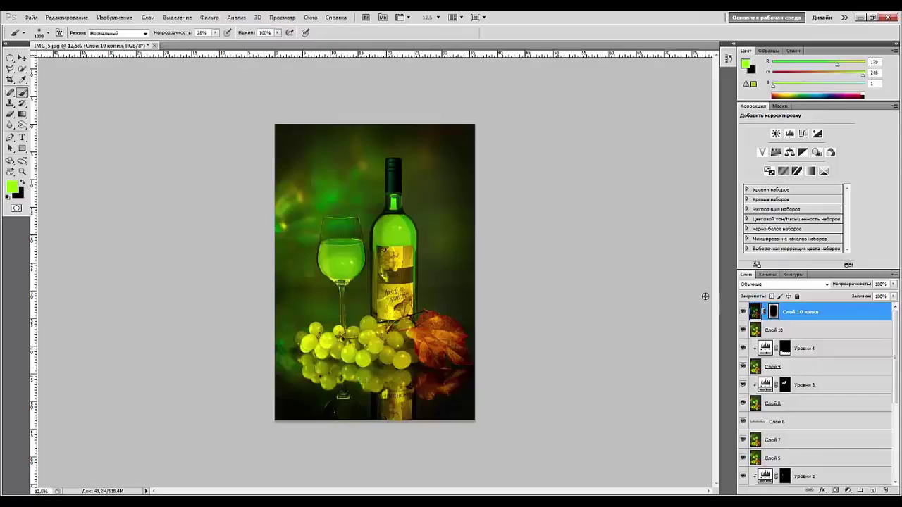
pyautogui.hotkey('ctrl', 'shift', 'alt', 'e')
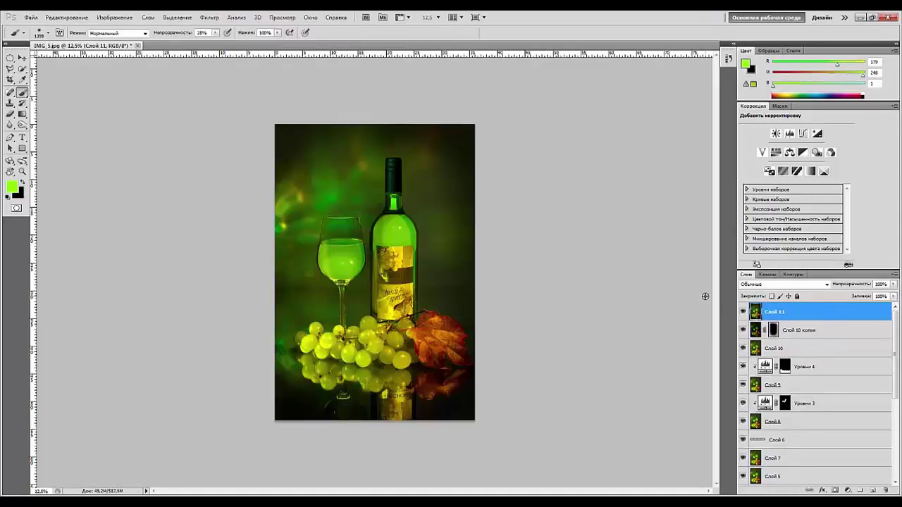
pyautogui.hotkey('ctrl', 'shift', 'alt', 'e')
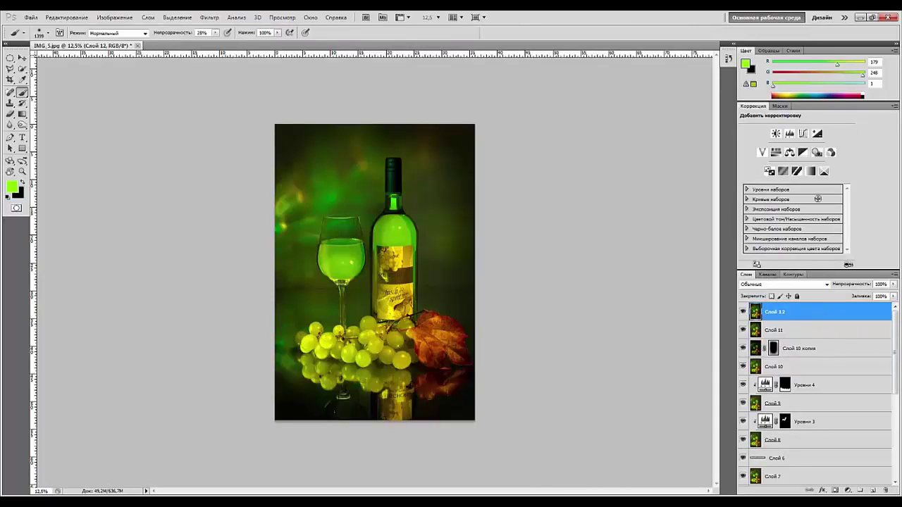
pyautogui.click(789, 134)
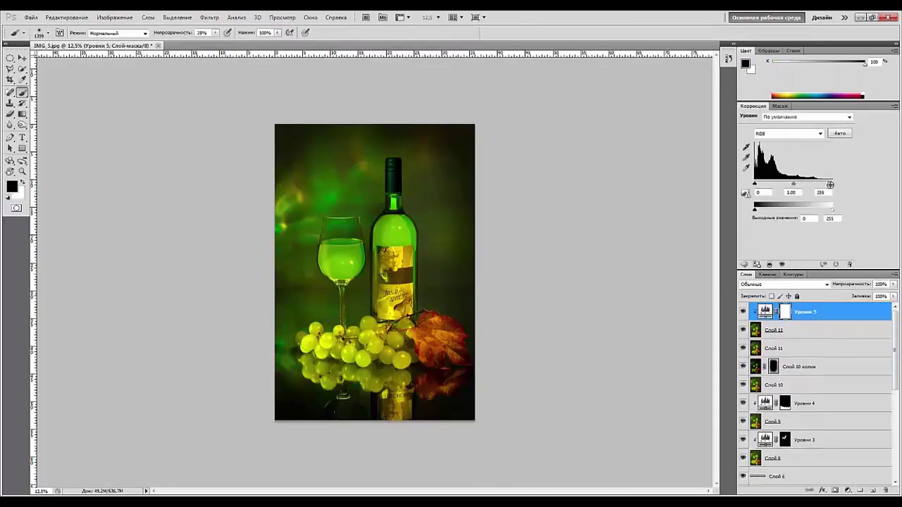
pyautogui.moveTo(791, 183); pyautogui.dragTo(822, 184)
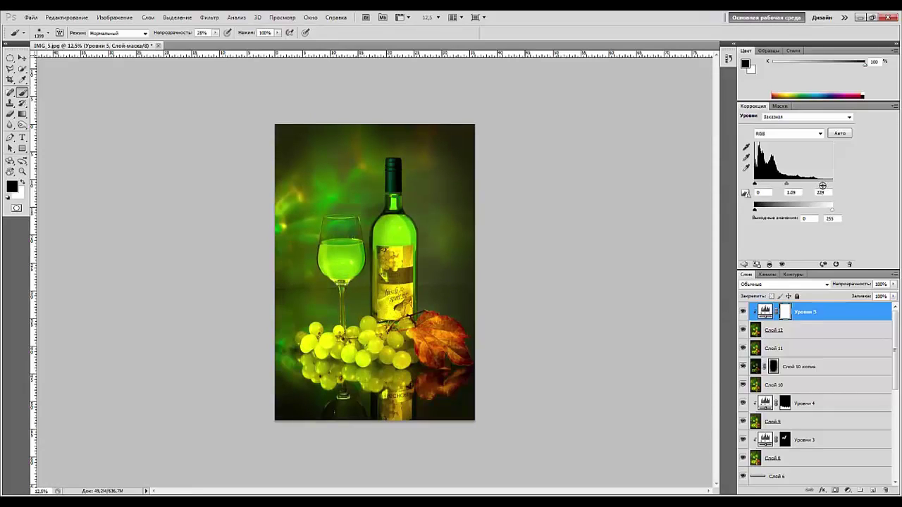
# - Merge the brightening Levels adjustment into Слой 12 and hide that layer behind a black mask
pyautogui.click(811, 313)
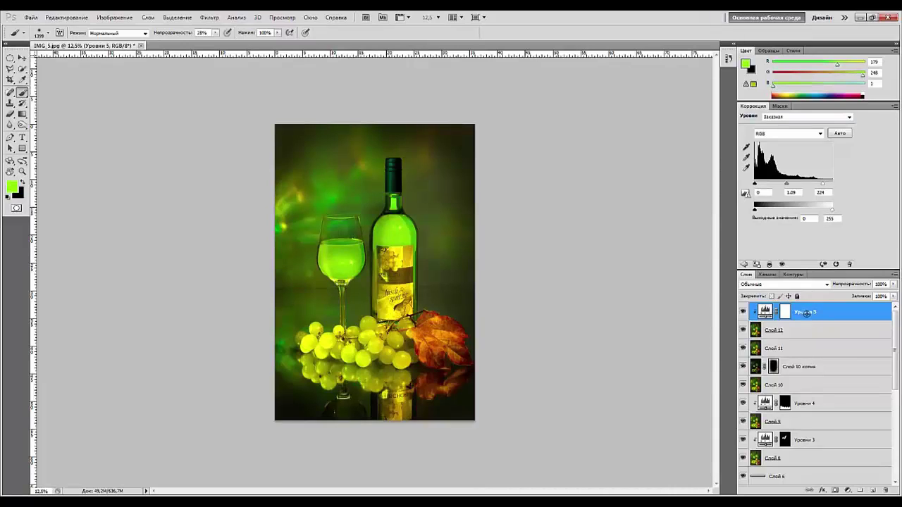
pyautogui.press('Delete')
pyautogui.hotkey('ctrl', 'e')
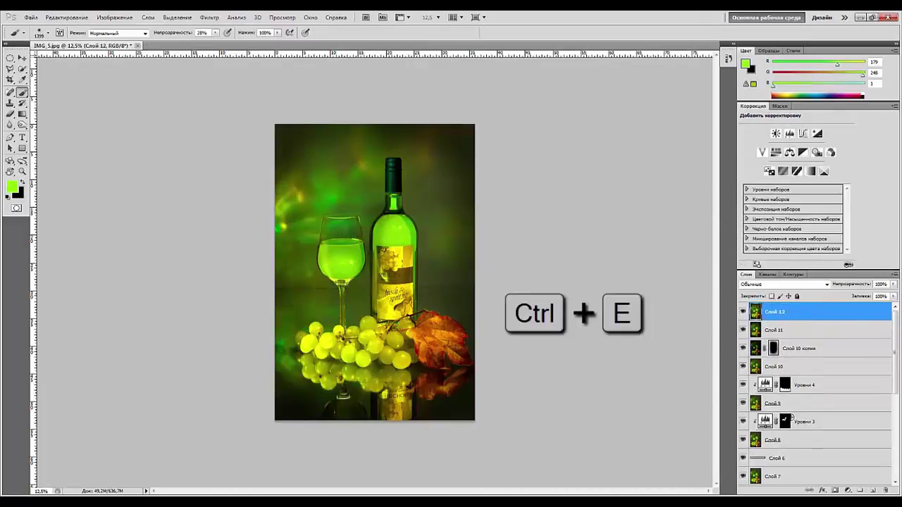
pyautogui.keyDown('alt'); pyautogui.click(835, 490); pyautogui.keyUp('alt')
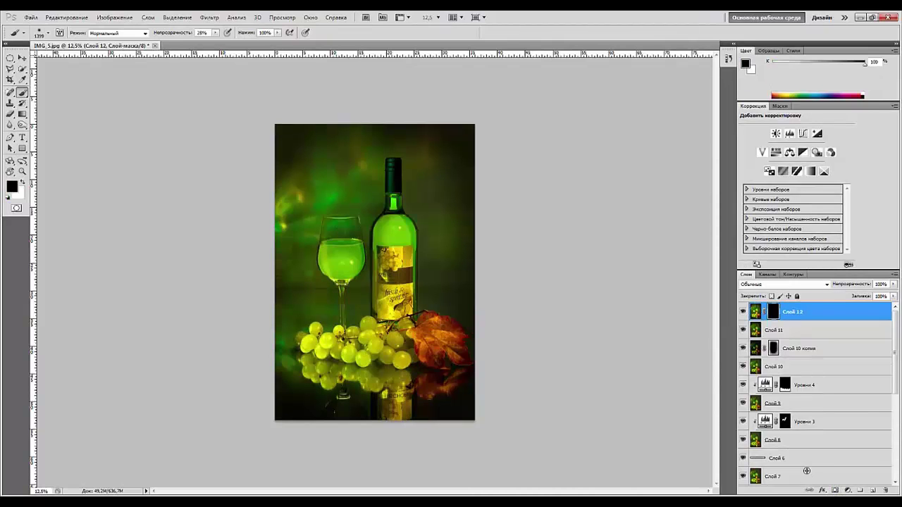
# - Brighten the grapes by painting white on the Слой 12 mask with a soft 143 px brush at 28% opacity
pyautogui.hotkey('ctrl', '+')
pyautogui.hotkey('ctrl', '+')
pyautogui.hotkey('ctrl', '+')
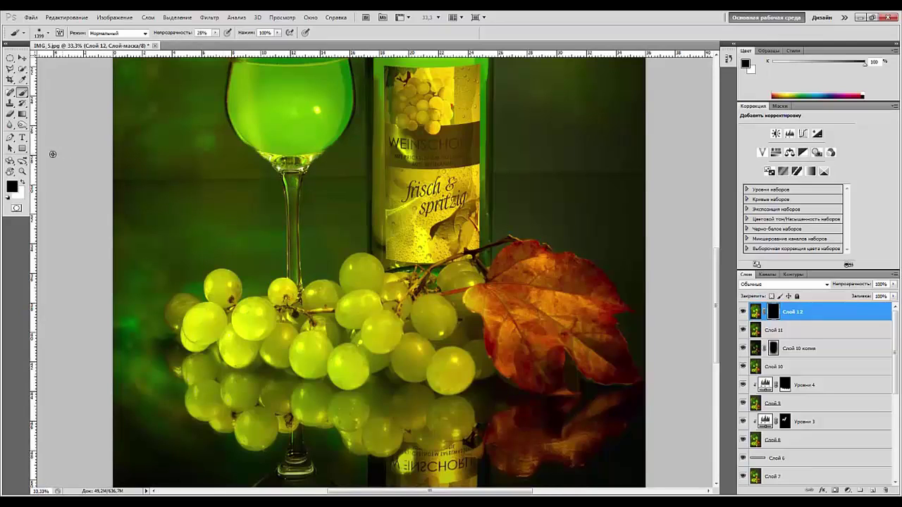
pyautogui.click(22, 181)
pyautogui.rightClick(296, 337)
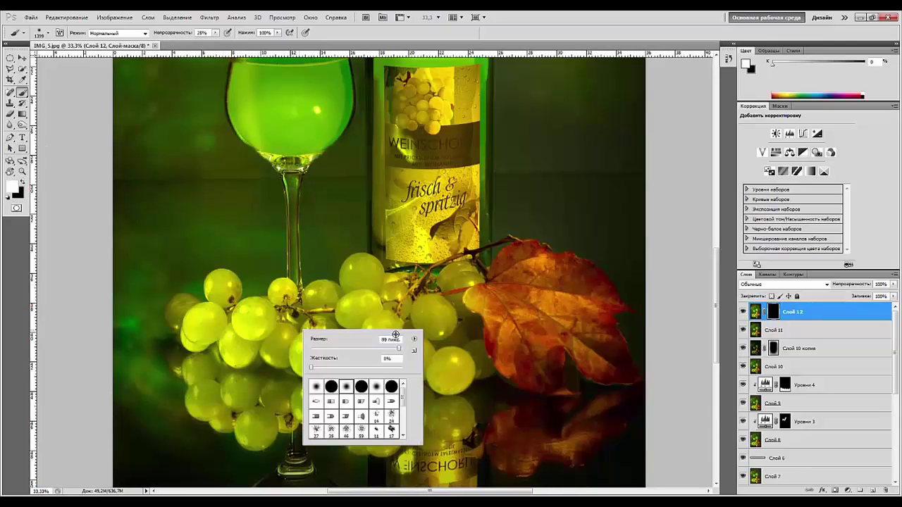
pyautogui.click(250, 309)
pyautogui.rightClick(344, 316)
pyautogui.moveTo(398, 335); pyautogui.dragTo(410, 335)
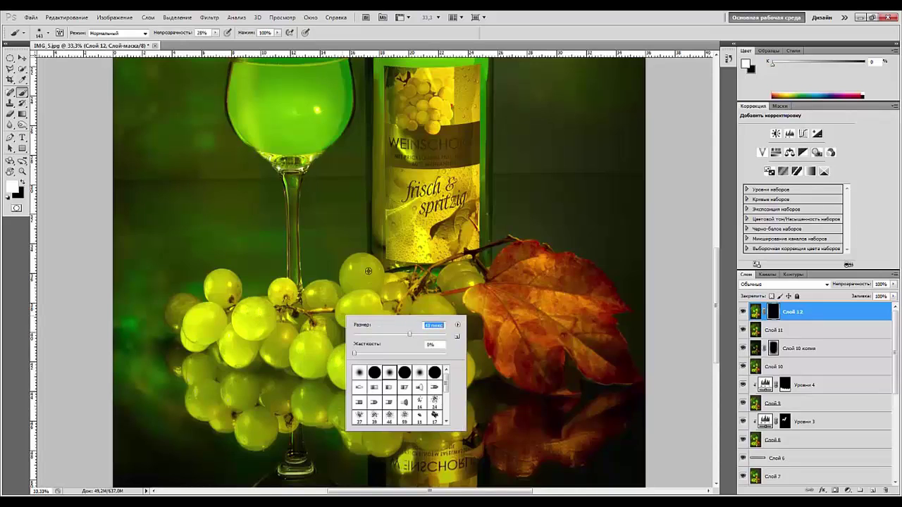
pyautogui.moveTo(359, 270); pyautogui.dragTo(355, 275)
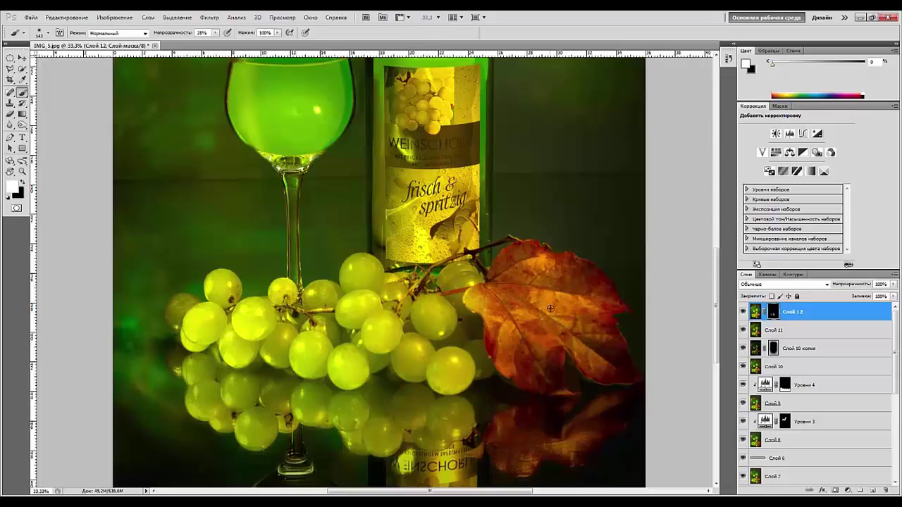
# - Brighten the autumn leaf by painting white on the mask with a 197 px brush at 70% opacity
pyautogui.rightClick(550, 308)
pyautogui.moveTo(614, 325); pyautogui.dragTo(629, 324)
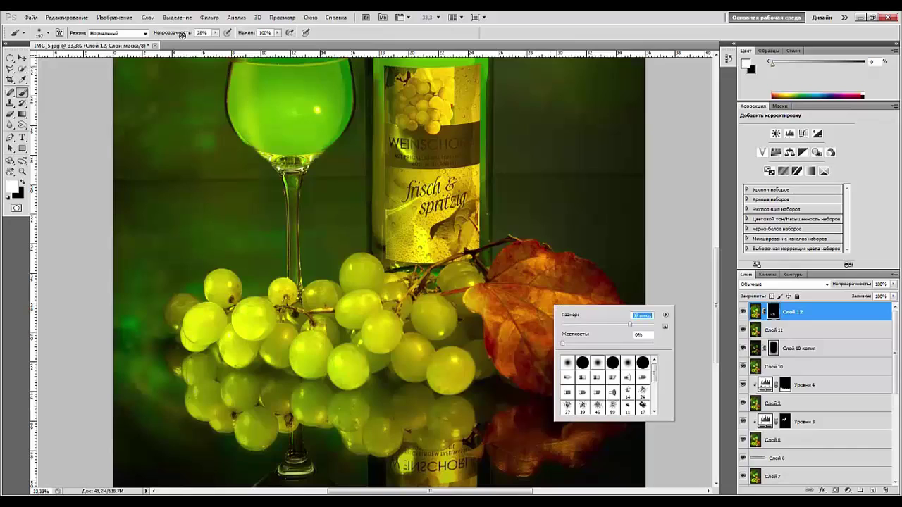
pyautogui.moveTo(176, 33); pyautogui.dragTo(202, 35)
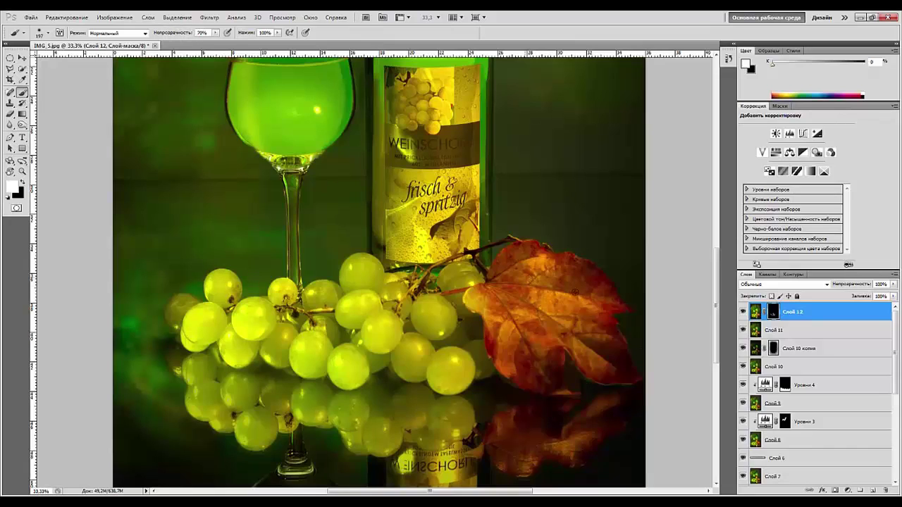
pyautogui.moveTo(504, 300); pyautogui.dragTo(511, 311)
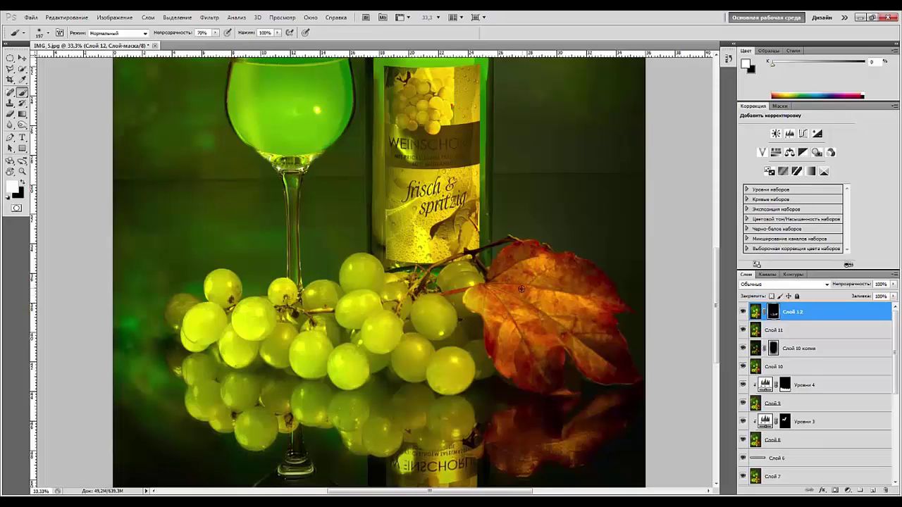
pyautogui.click(550, 325)
pyautogui.press('alt')
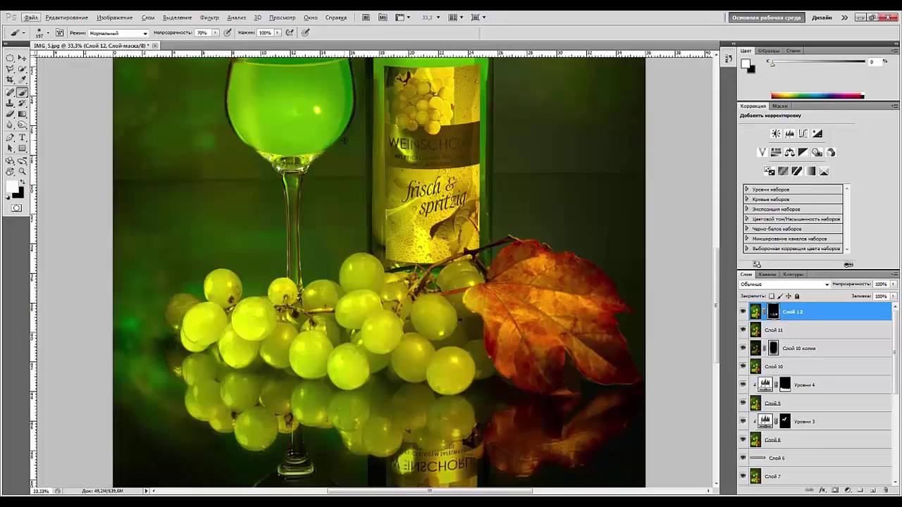
pyautogui.press('alt')
# - Brighten the merged copy Слой 13 with a Levels adjustment at input white 230 and merge the adjustment into it
pyautogui.hotkey('ctrl', '-')
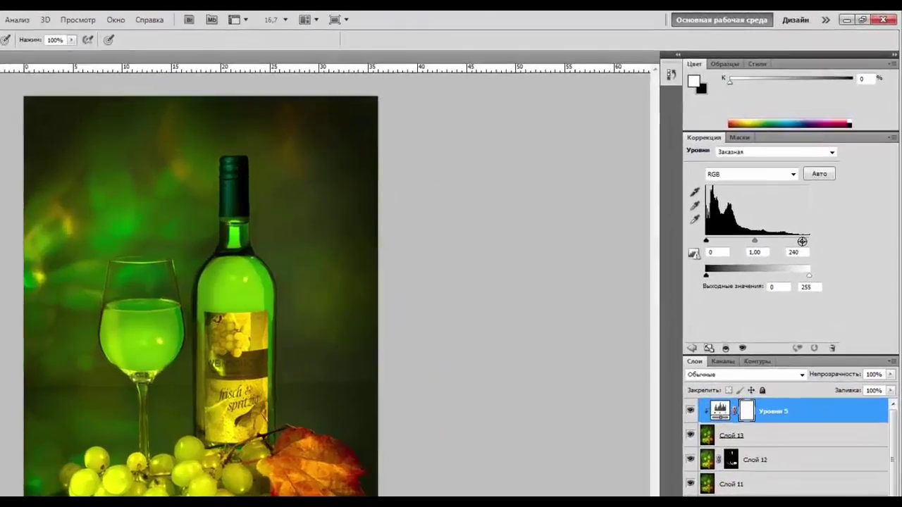
pyautogui.moveTo(831, 184); pyautogui.dragTo(821, 184)
pyautogui.moveTo(763, 306); pyautogui.dragTo(770, 306)
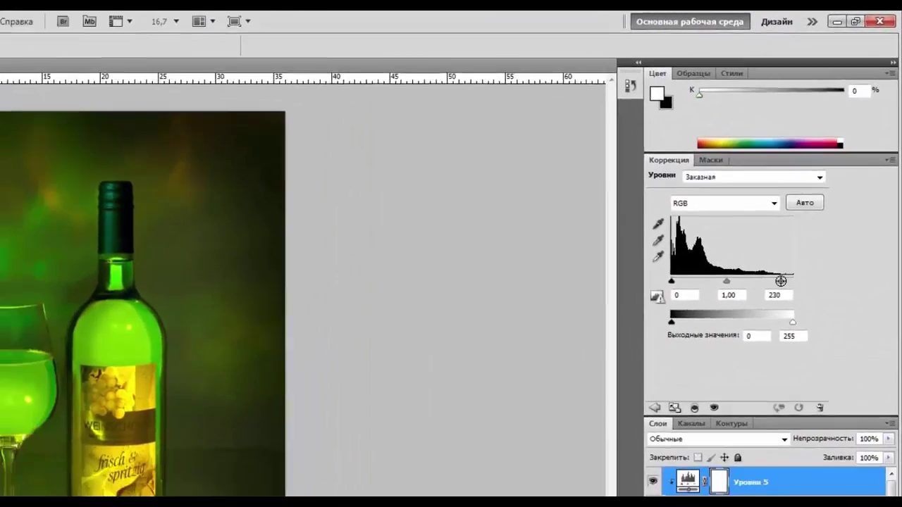
pyautogui.moveTo(726, 281); pyautogui.dragTo(726, 281)
pyautogui.hotkey('ctrl', 'e')
# - Apply the Reduce Noise filter to Слой 13 in advanced mode with strength 9, preserve details 13% and sharpen details 47%
pyautogui.click(205, 18)
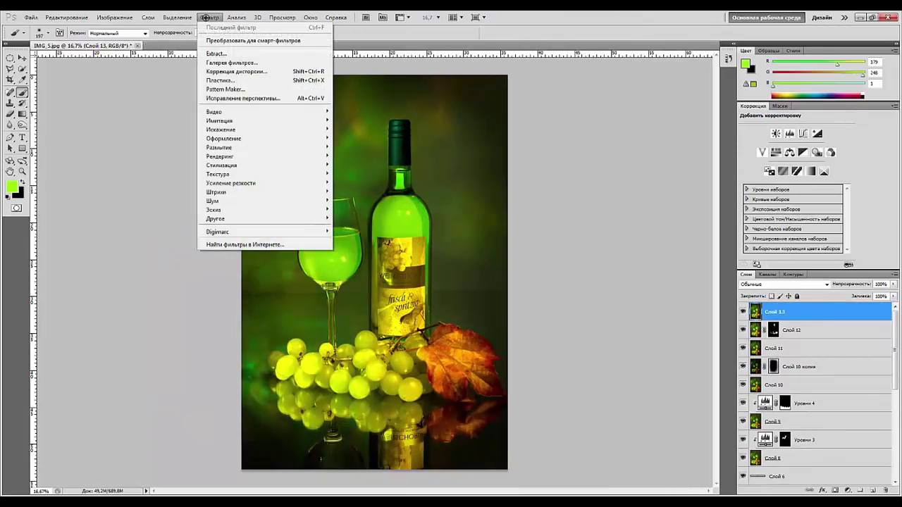
pyautogui.moveTo(243, 184)
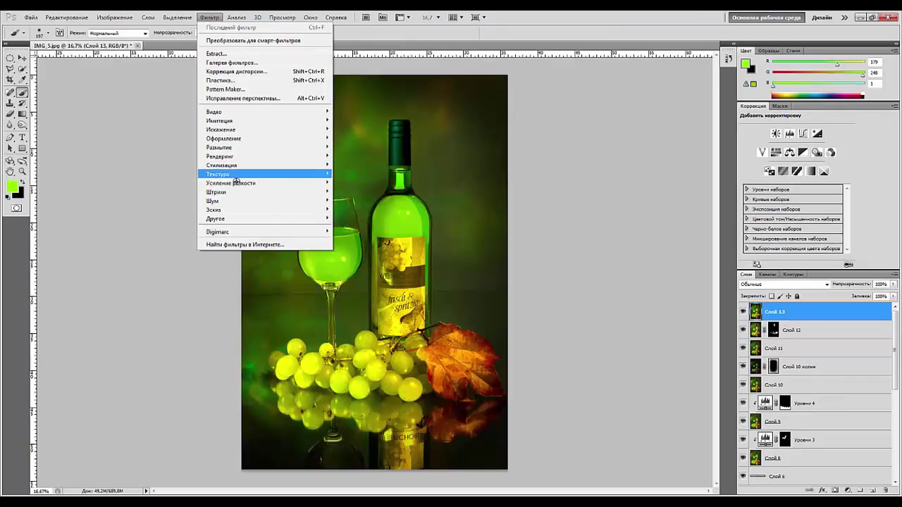
pyautogui.moveTo(229, 201)
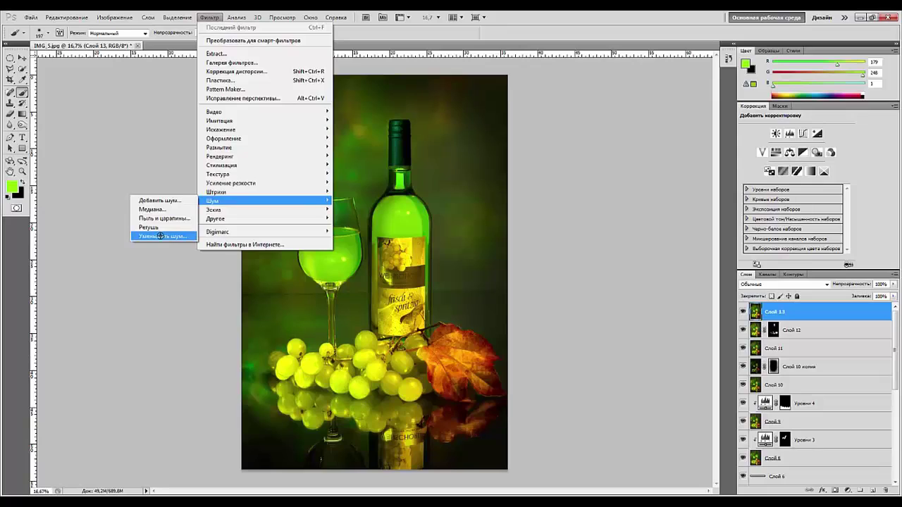
pyautogui.click(160, 236)
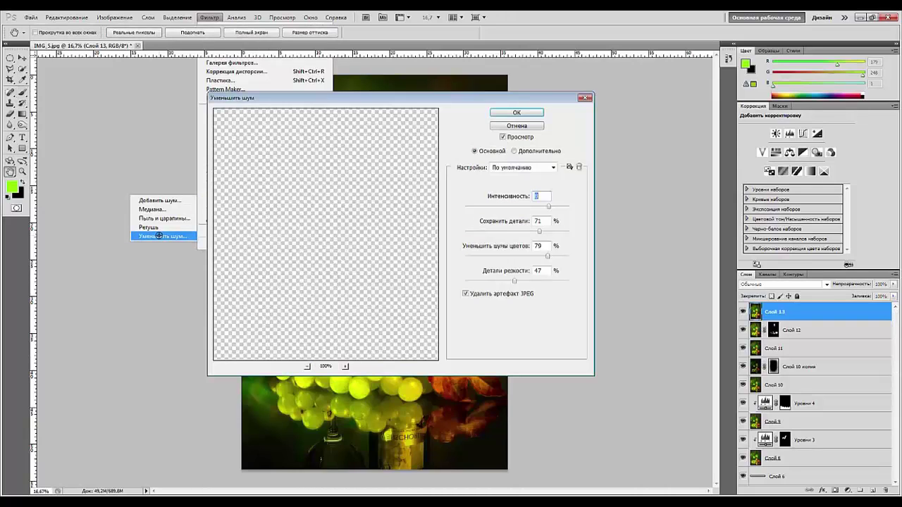
pyautogui.moveTo(552, 255); pyautogui.dragTo(558, 256)
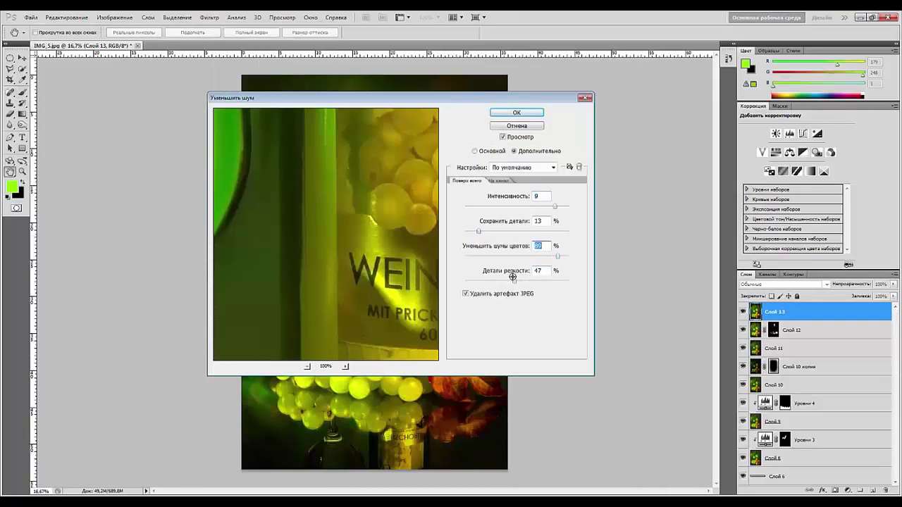
pyautogui.moveTo(514, 280)
pyautogui.mouseDown()
pyautogui.moveTo(539, 280)
pyautogui.moveTo(514, 281)
pyautogui.mouseUp()
pyautogui.click(516, 112)
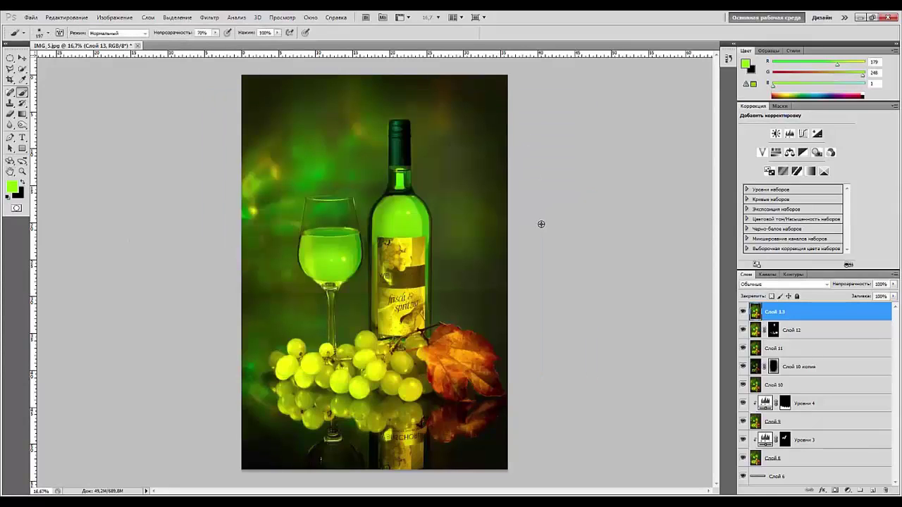
# - Downsize the whole image to 23.74 cm wide by 35.28 cm high
pyautogui.hotkey('ctrl', '-')
pyautogui.hotkey('ctrl', '-')
pyautogui.hotkey('ctrl', '-')
pyautogui.hotkey('ctrl', '-')
pyautogui.hotkey('ctrl', '-')
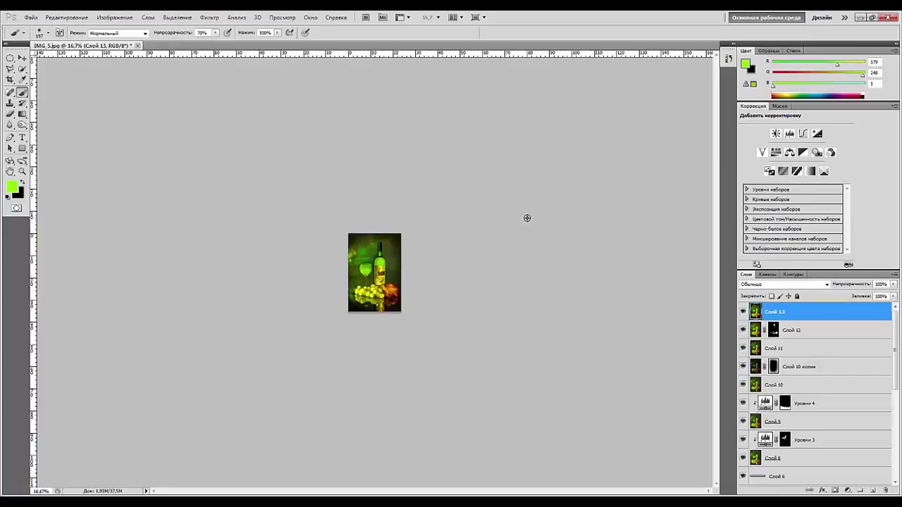
pyautogui.hotkey('ctrl', '+')
pyautogui.hotkey('ctrl', '+')
pyautogui.hotkey('ctrl', '+')
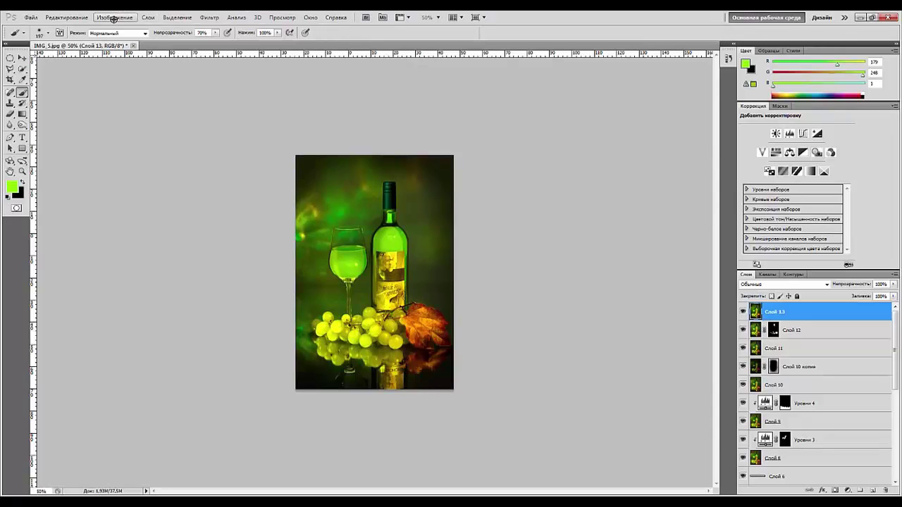
# - Set the new canvas size to 28 cm wide by 40 cm high, keeping the photo centred
pyautogui.click(114, 18)
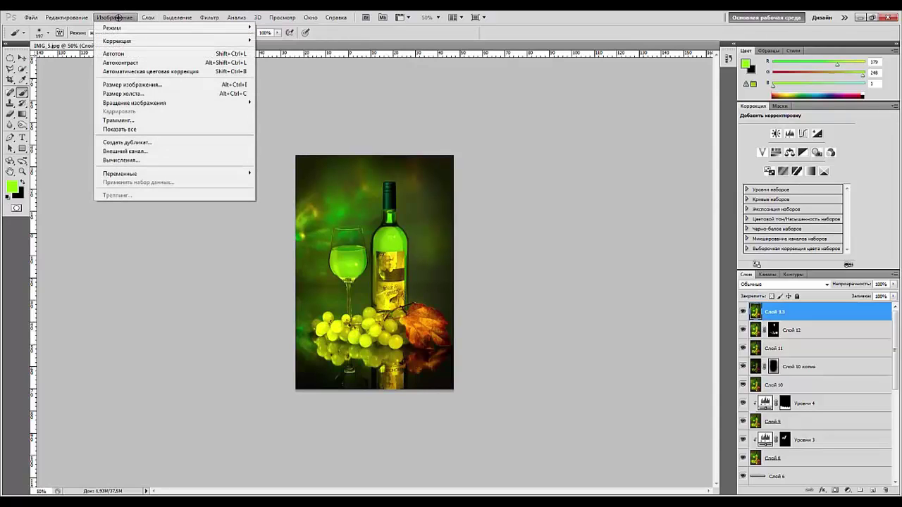
pyautogui.click(130, 18)
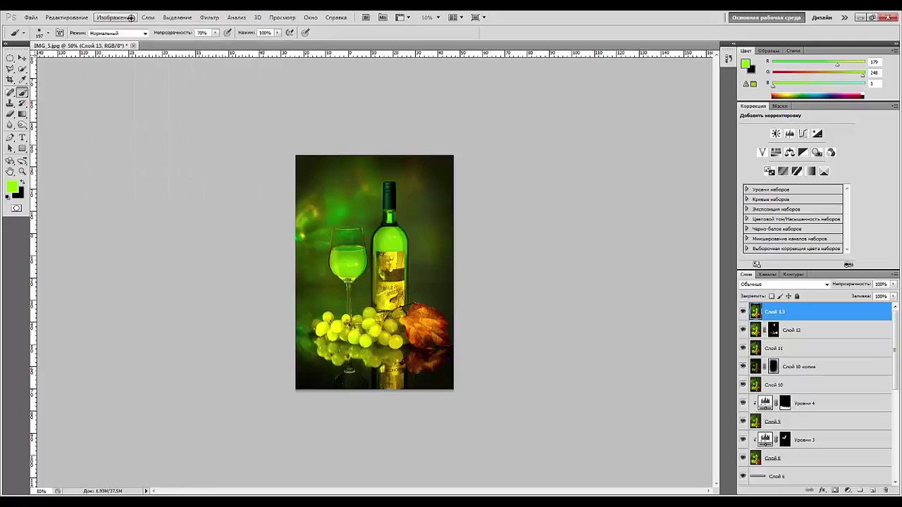
pyautogui.click(127, 17)
pyautogui.click(116, 93)
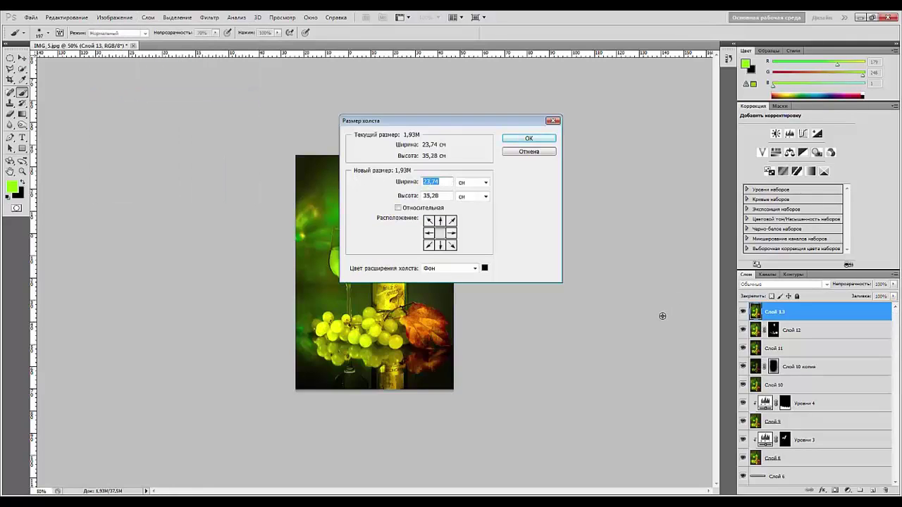
pyautogui.write('28')
pyautogui.press('Tab')
pyautogui.write('40')
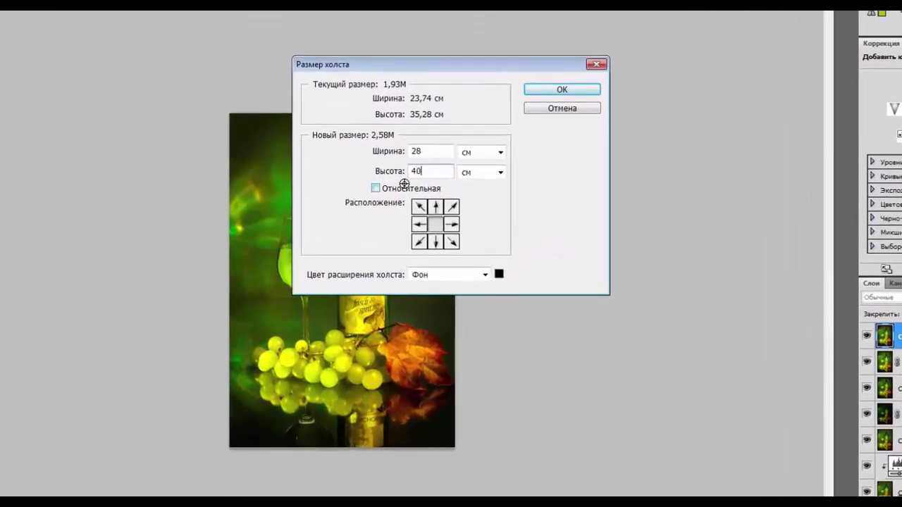
# - Choose white as the canvas extension colour and apply the enlarged canvas as a border around the photo
pyautogui.click(499, 274)
pyautogui.click(296, 127)
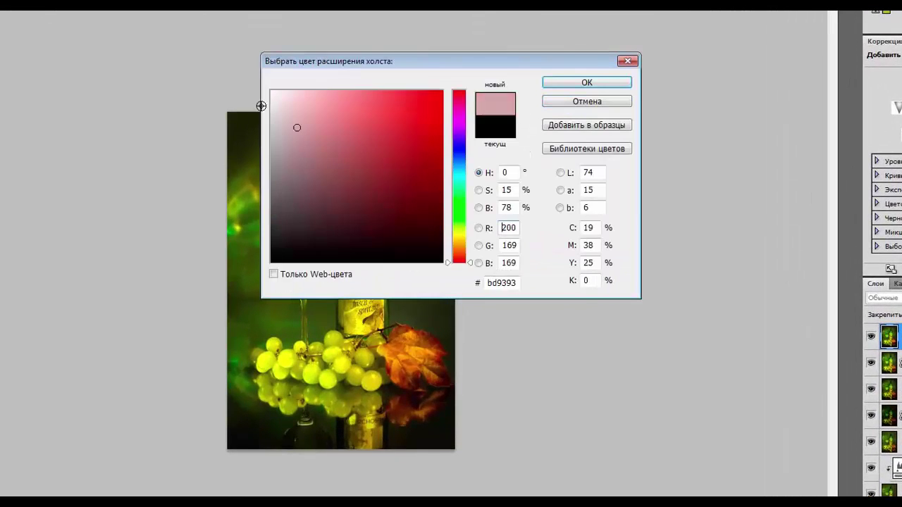
pyautogui.moveTo(260, 106); pyautogui.dragTo(218, 39)
pyautogui.click(574, 82)
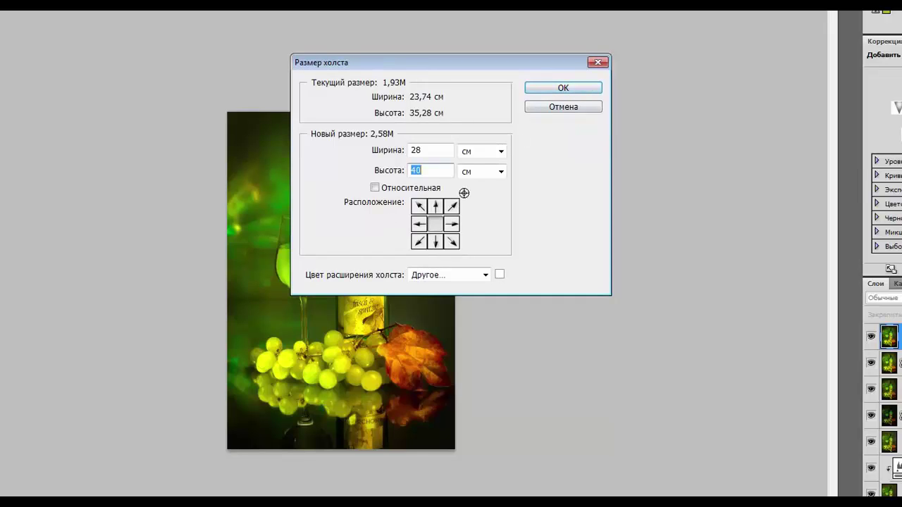
pyautogui.click(562, 88)
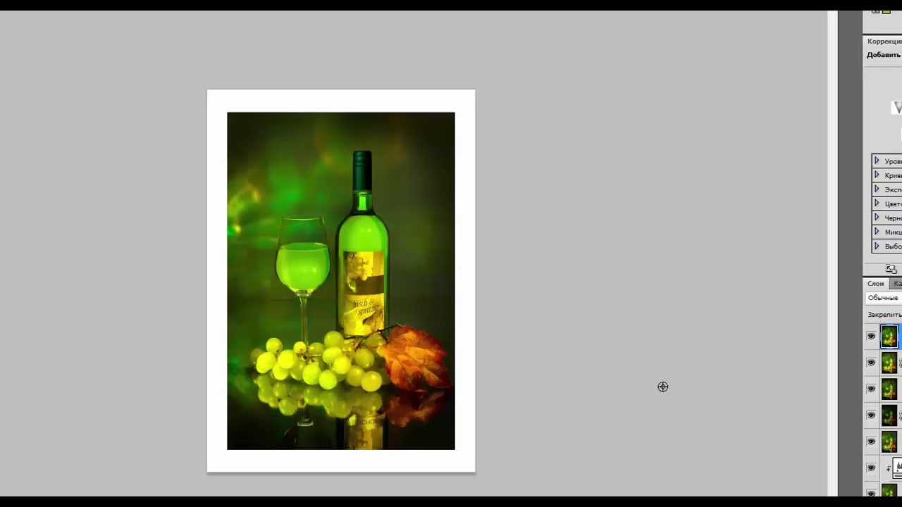
pyautogui.hotkey('ctrl', '1')
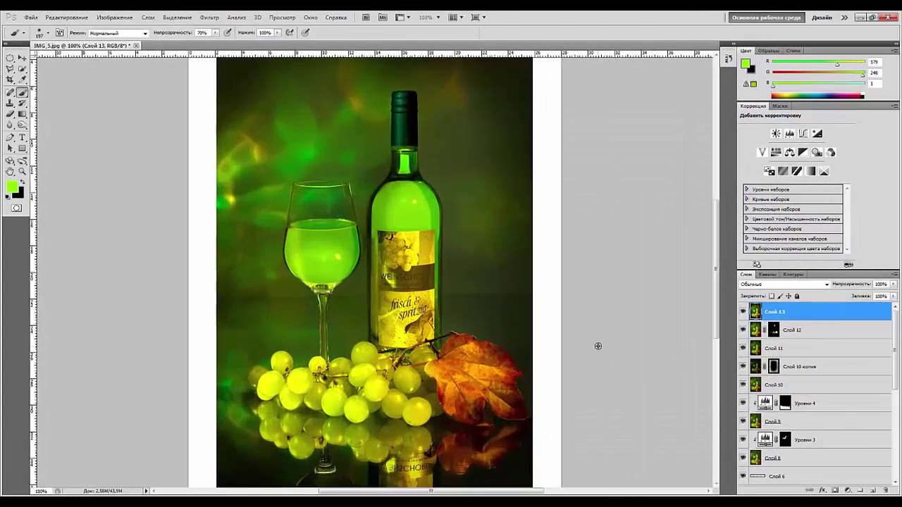
pyautogui.hotkey('ctrl', '-')
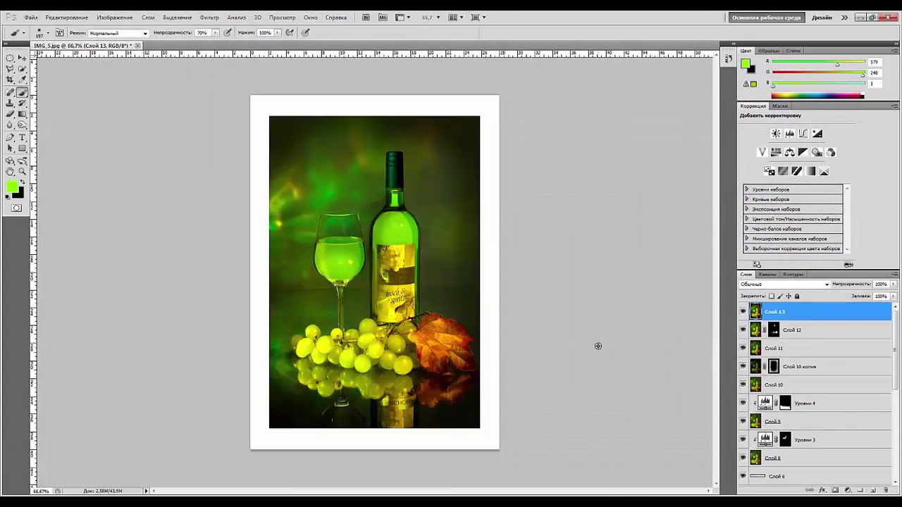